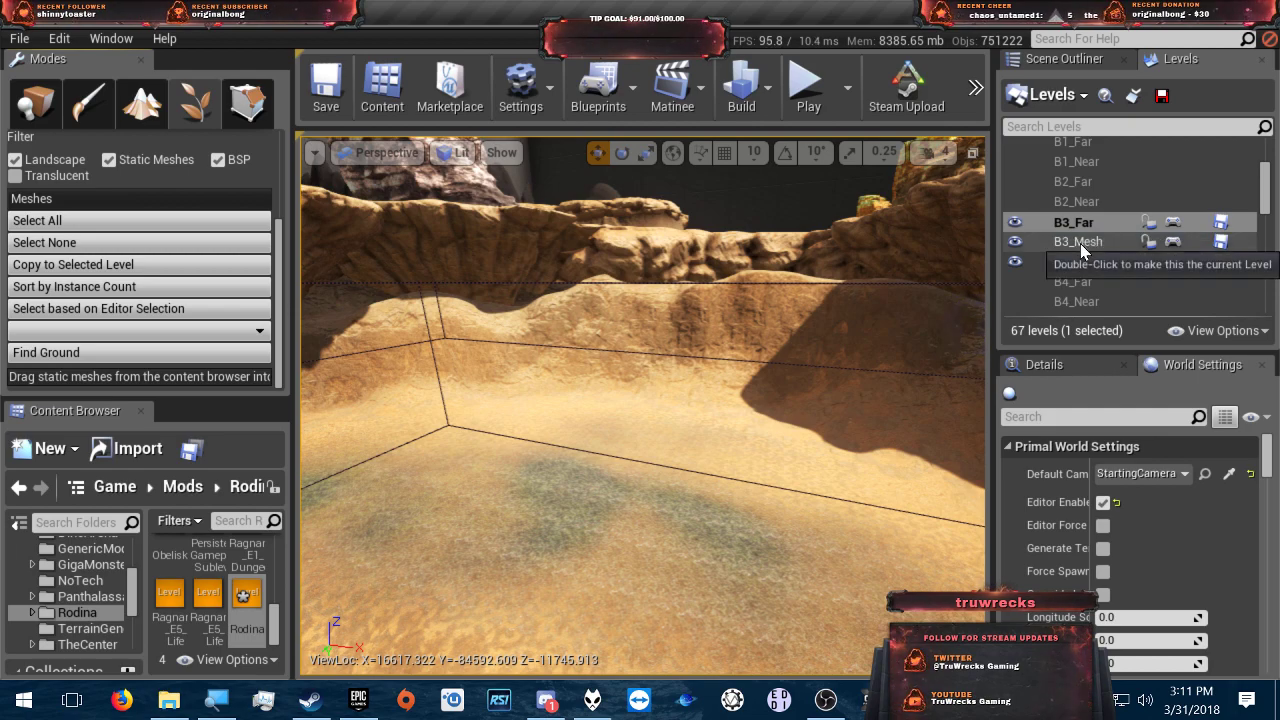
- Select the B3_Far level in the list of levels
{"action": "left_click", "coordinate": [1080, 243]}
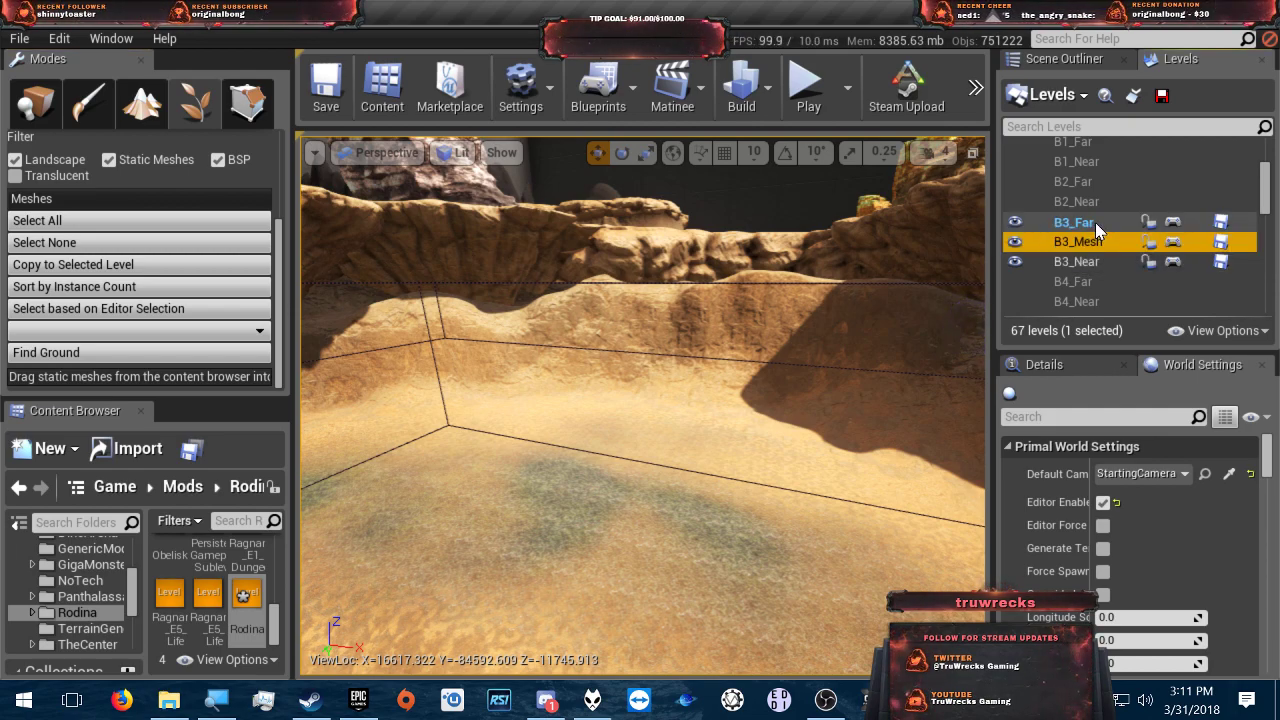
{"action": "left_click", "coordinate": [1095, 222]}
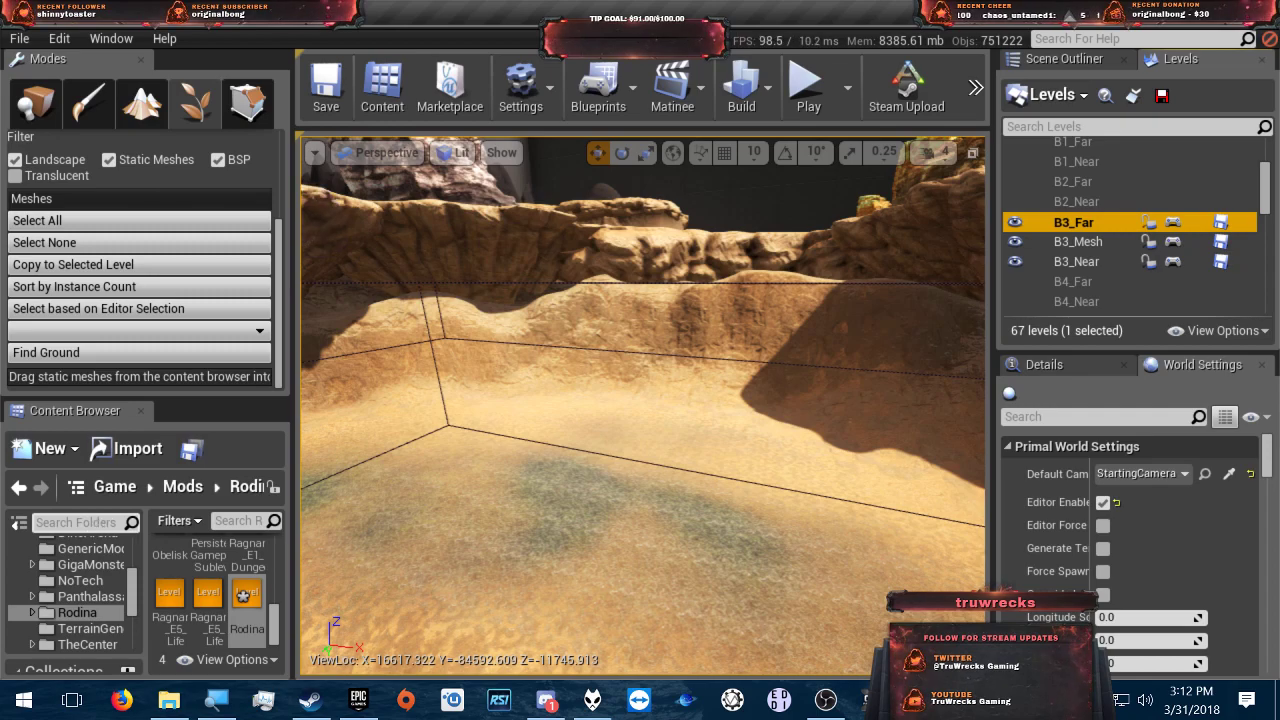
- Search the content folders for "tree" and open the Trees folder under ScorchedEarth's Oasis vegetation
{"action": "left_click", "coordinate": [75, 522]}
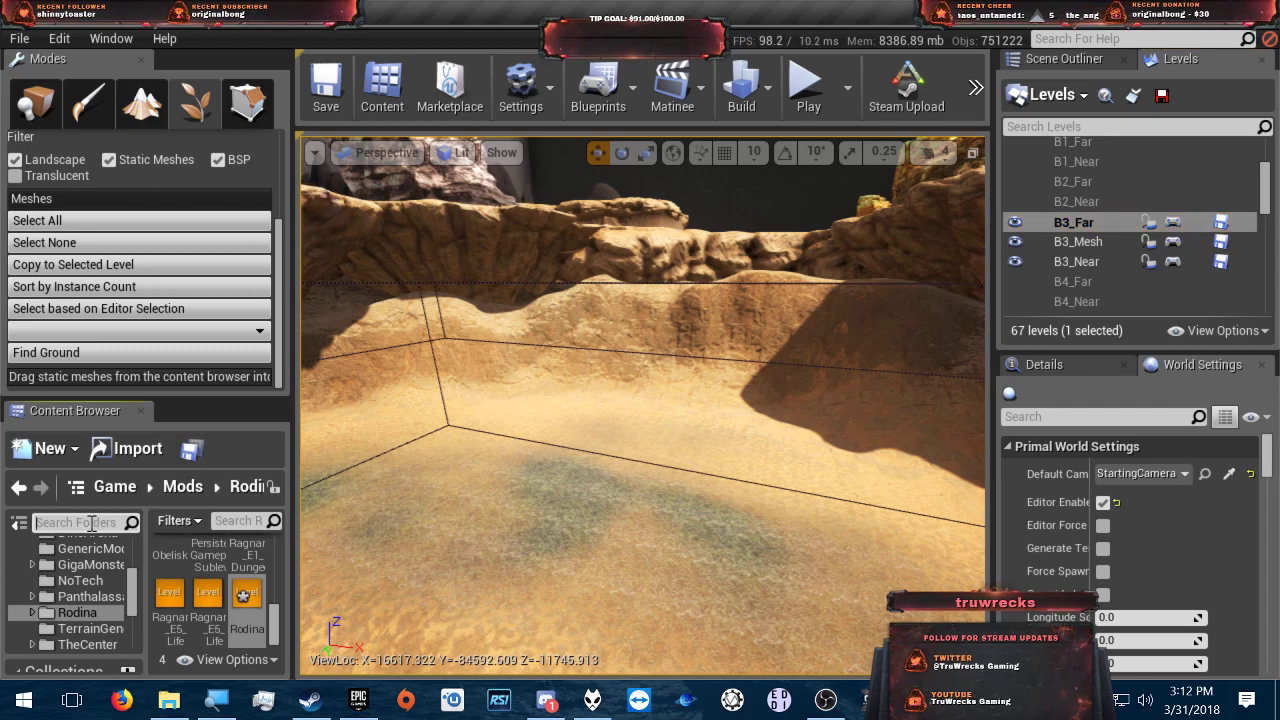
{"action": "type", "text": "t"}
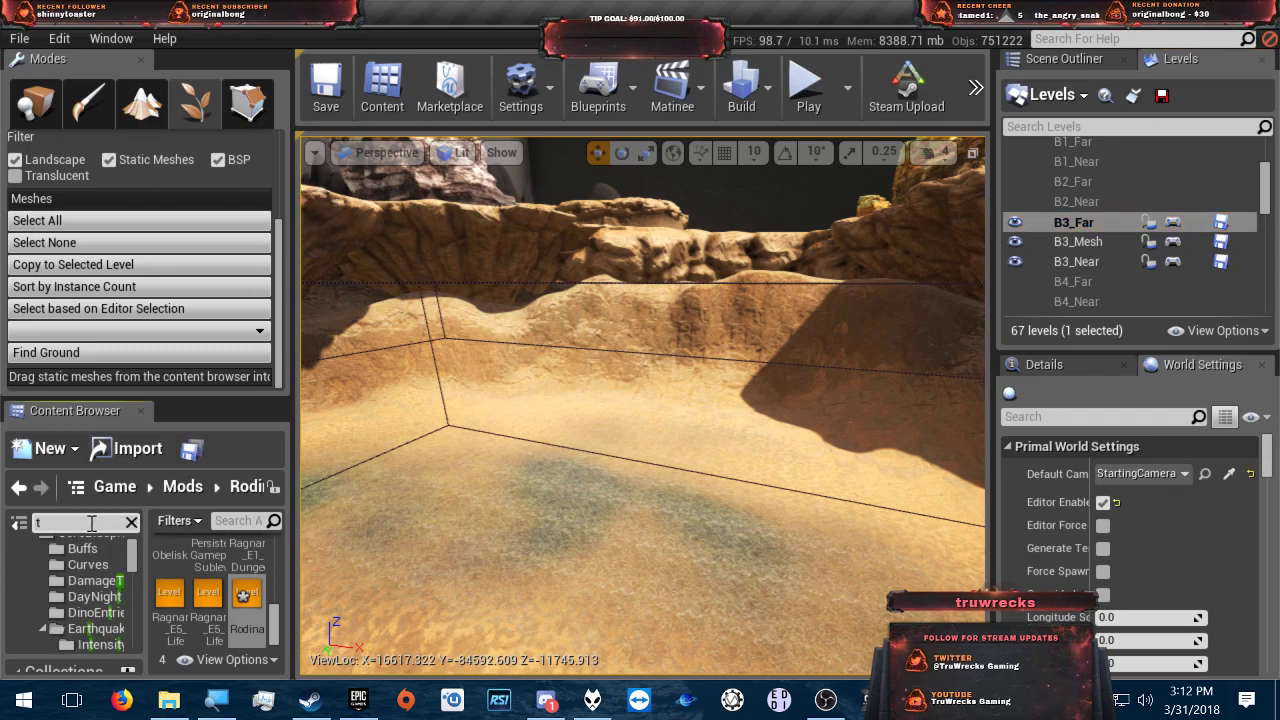
{"action": "type", "text": "ree"}
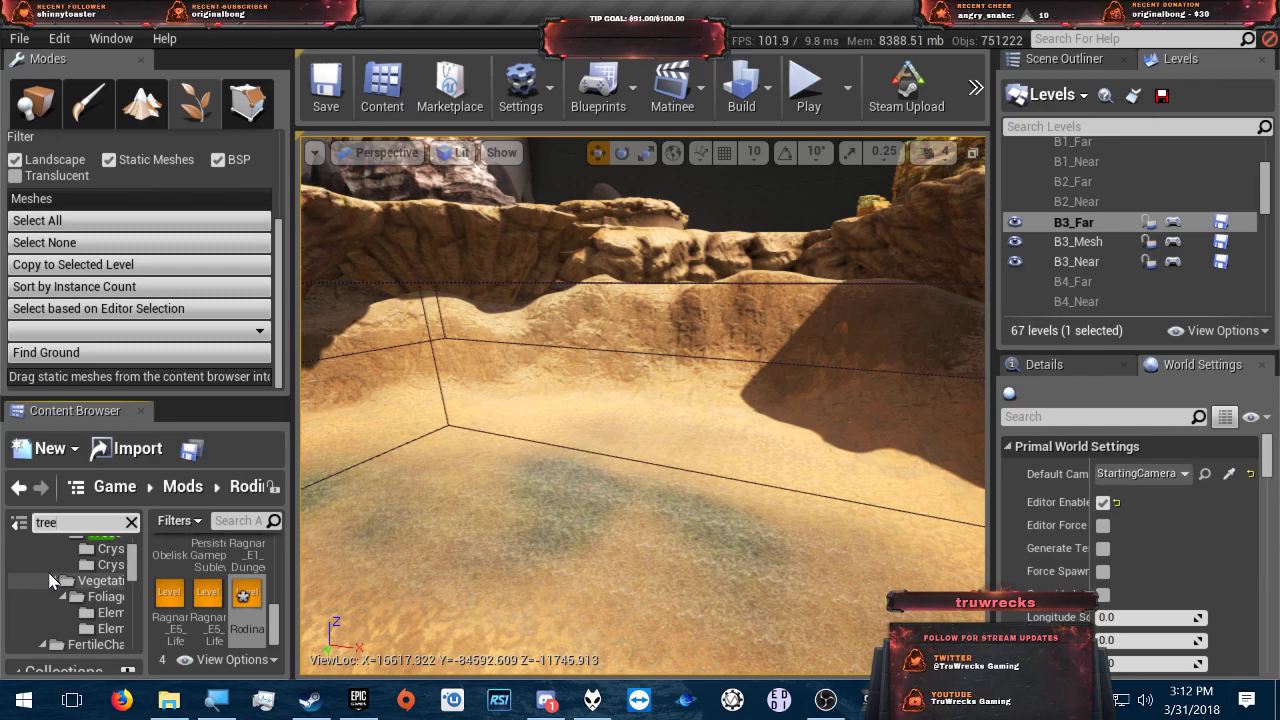
{"action": "scroll", "coordinate": [51, 581], "scroll_direction": "up", "scroll_amount": 2}
{"action": "scroll", "coordinate": [49, 578], "scroll_direction": "down", "scroll_amount": 6}
{"action": "scroll", "coordinate": [49, 583], "scroll_direction": "up", "scroll_amount": 3}
{"action": "scroll", "coordinate": [49, 581], "scroll_direction": "down", "scroll_amount": 6}
{"action": "scroll", "coordinate": [50, 575], "scroll_direction": "down", "scroll_amount": 5}
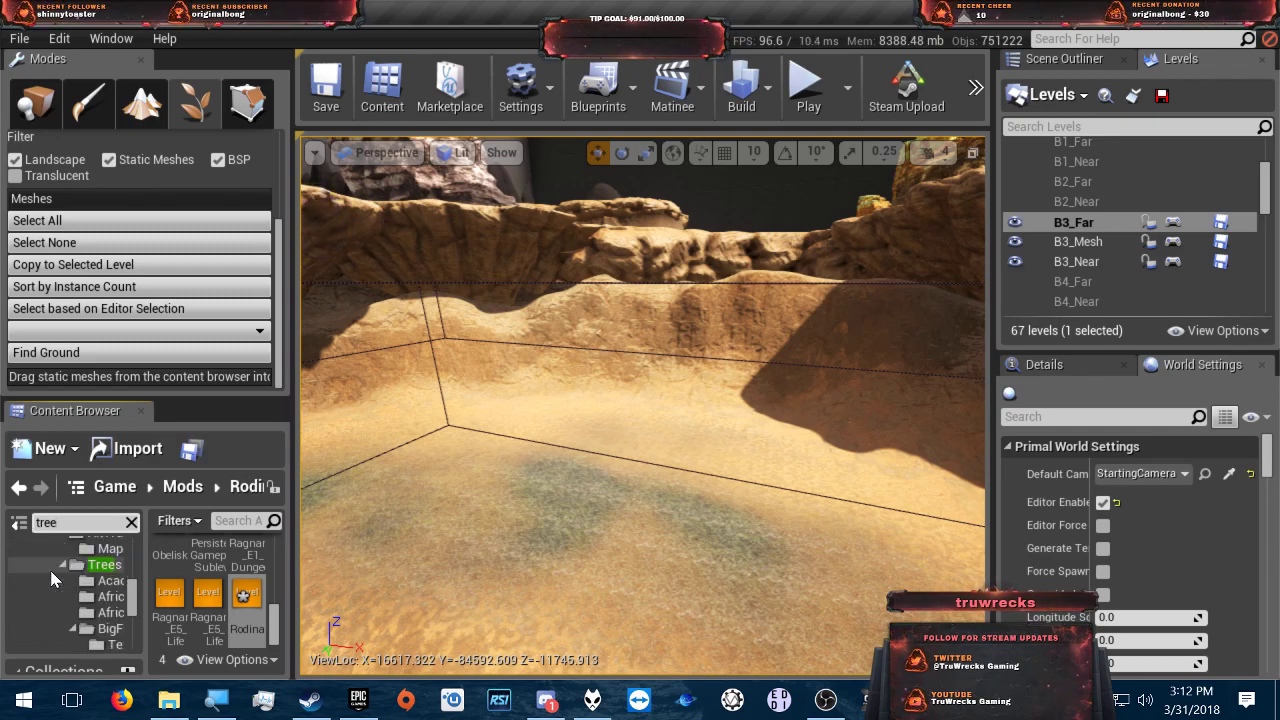
{"action": "scroll", "coordinate": [52, 572], "scroll_direction": "down", "scroll_amount": 6}
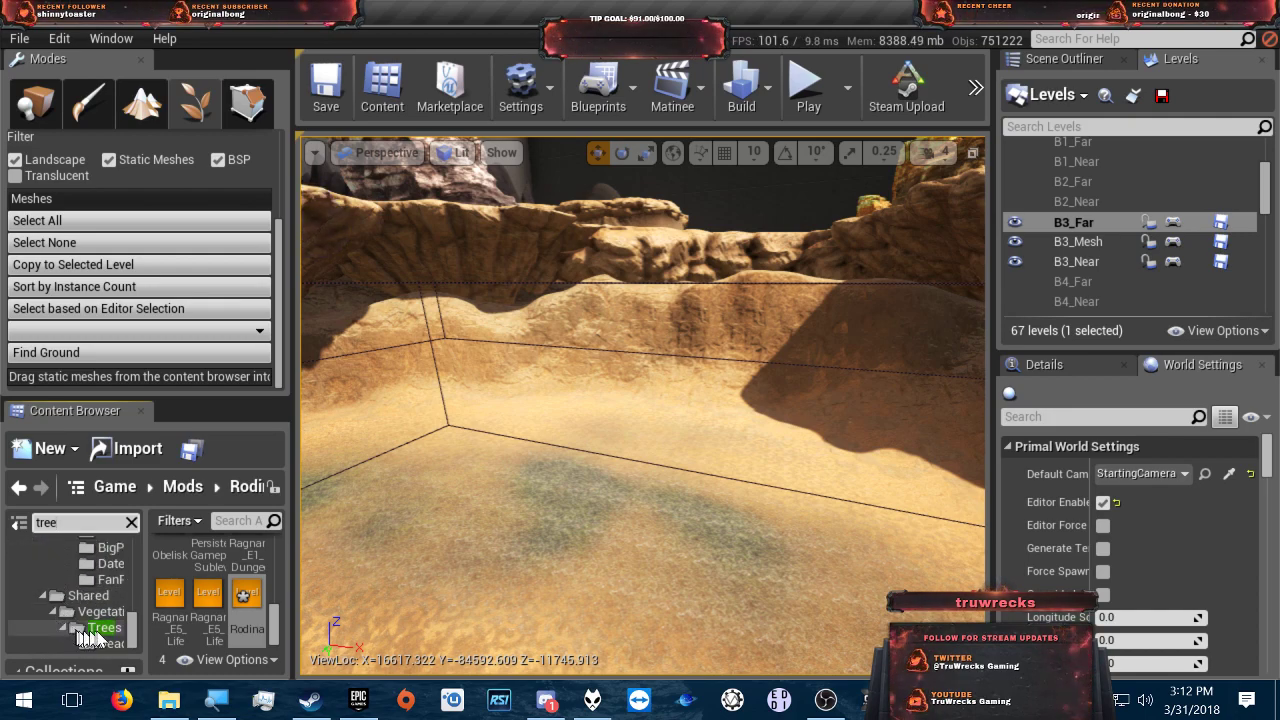
{"action": "scroll", "coordinate": [86, 620], "scroll_direction": "down", "scroll_amount": 3}
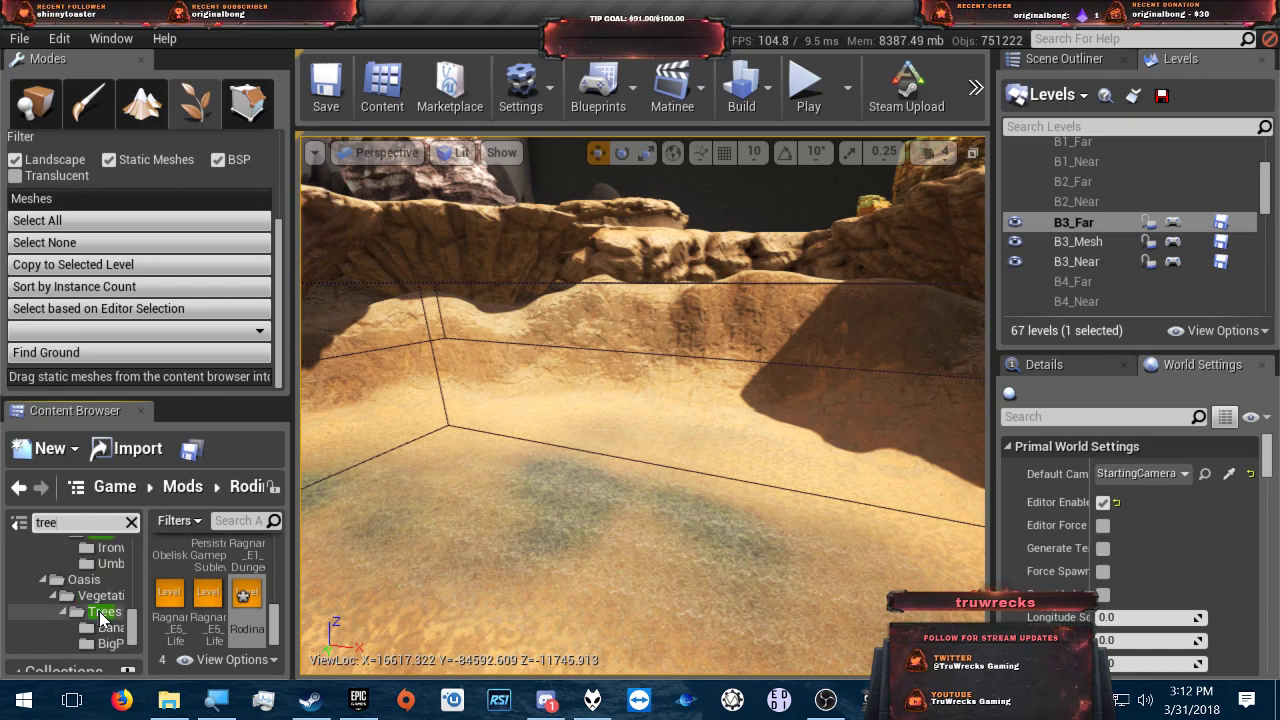
{"action": "left_click", "coordinate": [103, 612]}
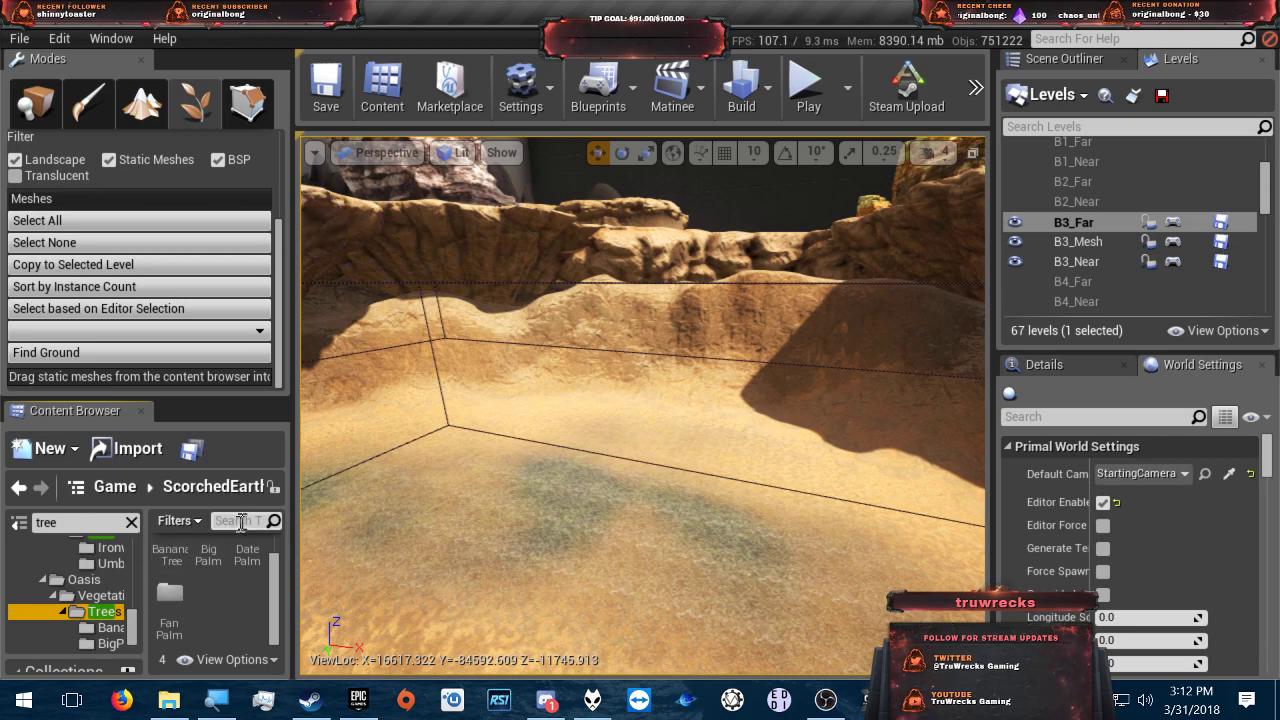
- Filter the Trees folder's assets by "mesh" and add the BigPalm_SM static mesh to the foliage mesh list
{"action": "left_click", "coordinate": [242, 521]}
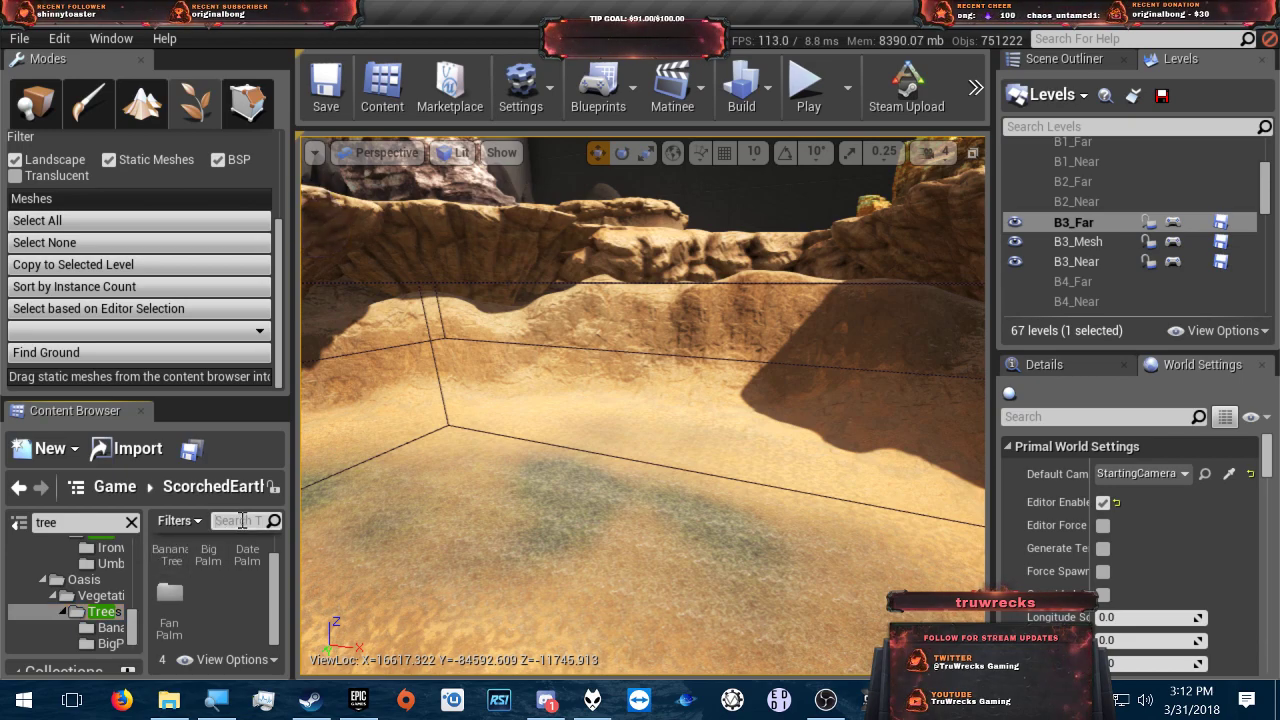
{"action": "type", "text": "mesh"}
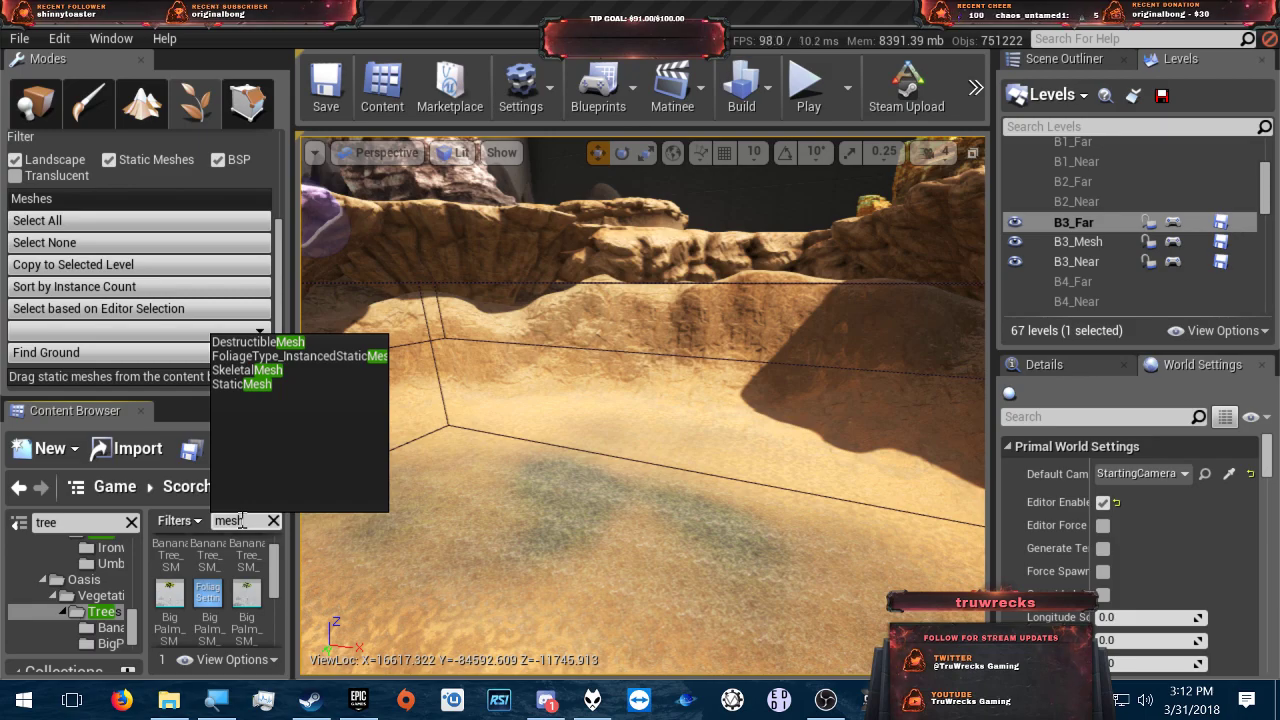
{"action": "scroll", "coordinate": [215, 598], "scroll_direction": "up", "scroll_amount": 1}
{"action": "mouse_move", "coordinate": [172, 558]}
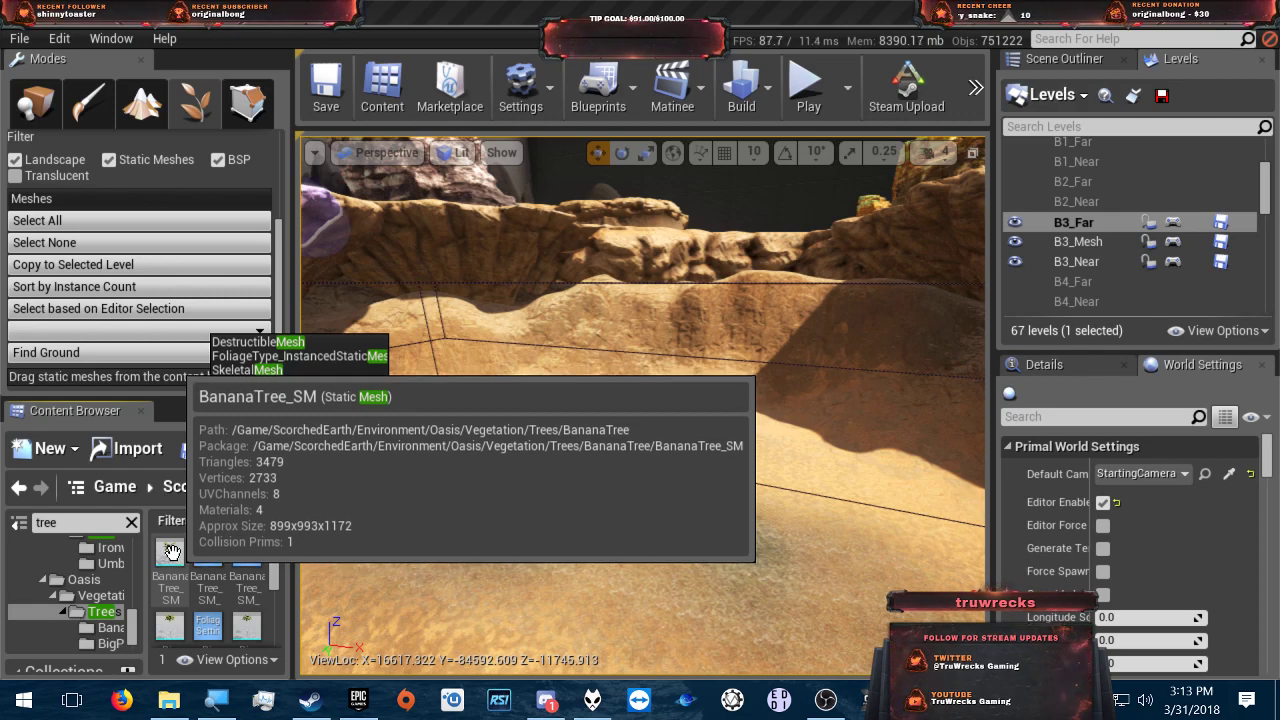
{"action": "mouse_move", "coordinate": [174, 634]}
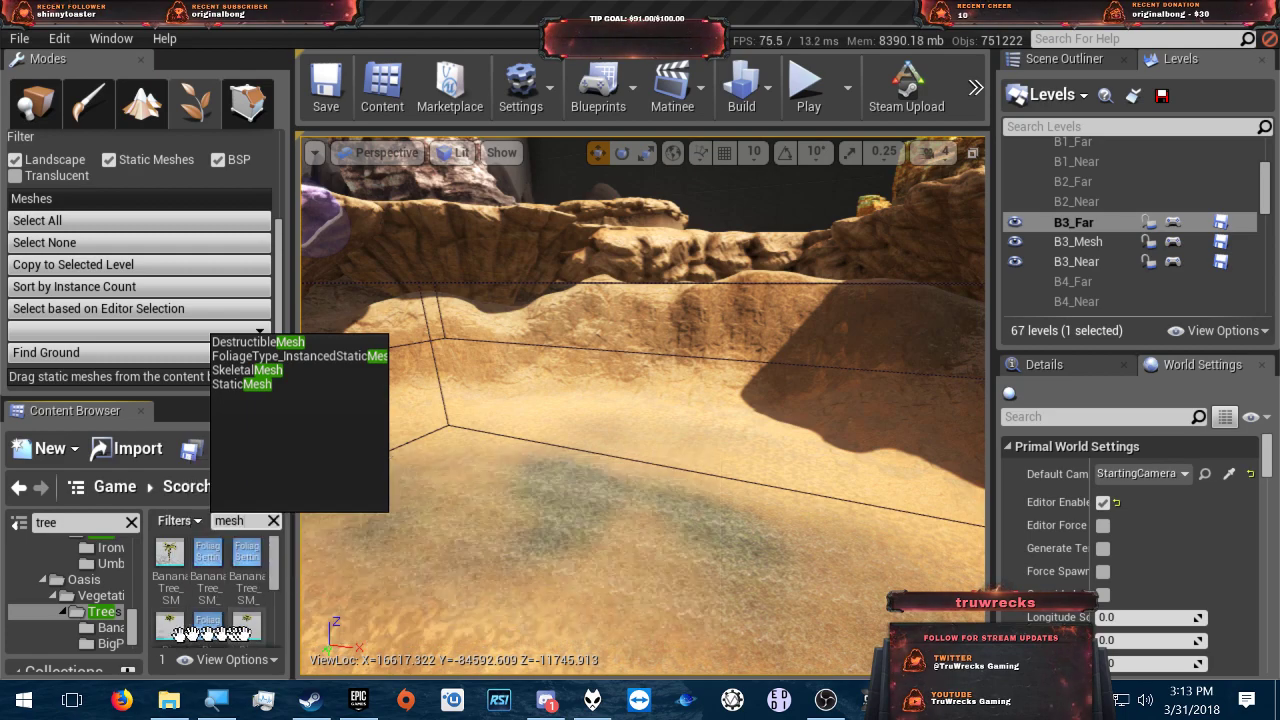
{"action": "mouse_move", "coordinate": [250, 636]}
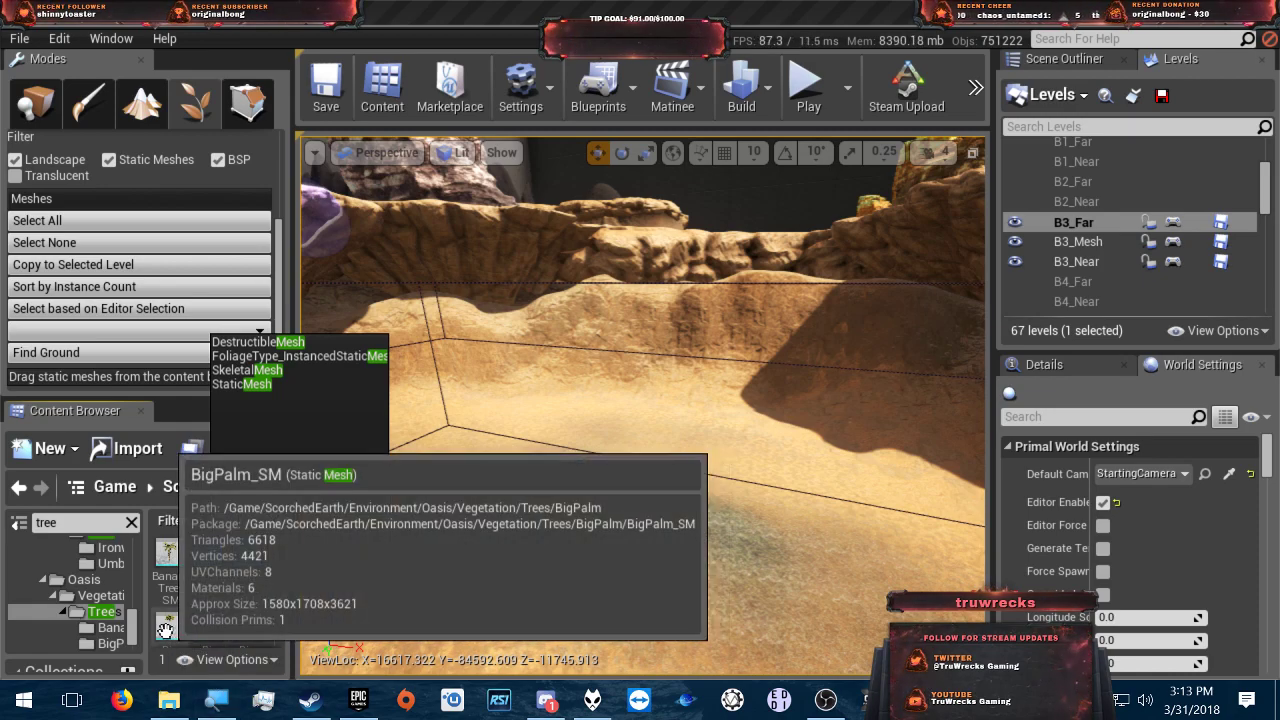
{"action": "left_click_drag", "start_coordinate": [166, 627], "coordinate": [154, 385]}
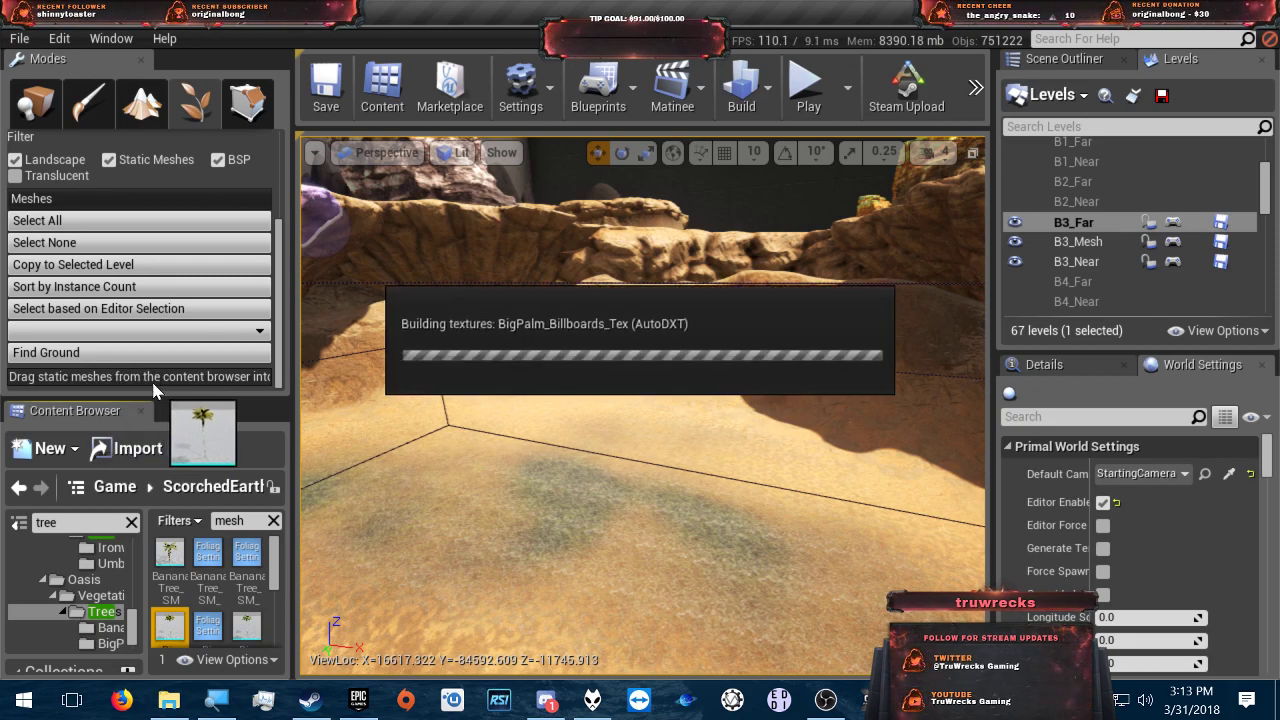
{"action": "scroll", "coordinate": [168, 336], "scroll_direction": "down", "scroll_amount": 4}
{"action": "scroll", "coordinate": [170, 350], "scroll_direction": "down", "scroll_amount": 2}
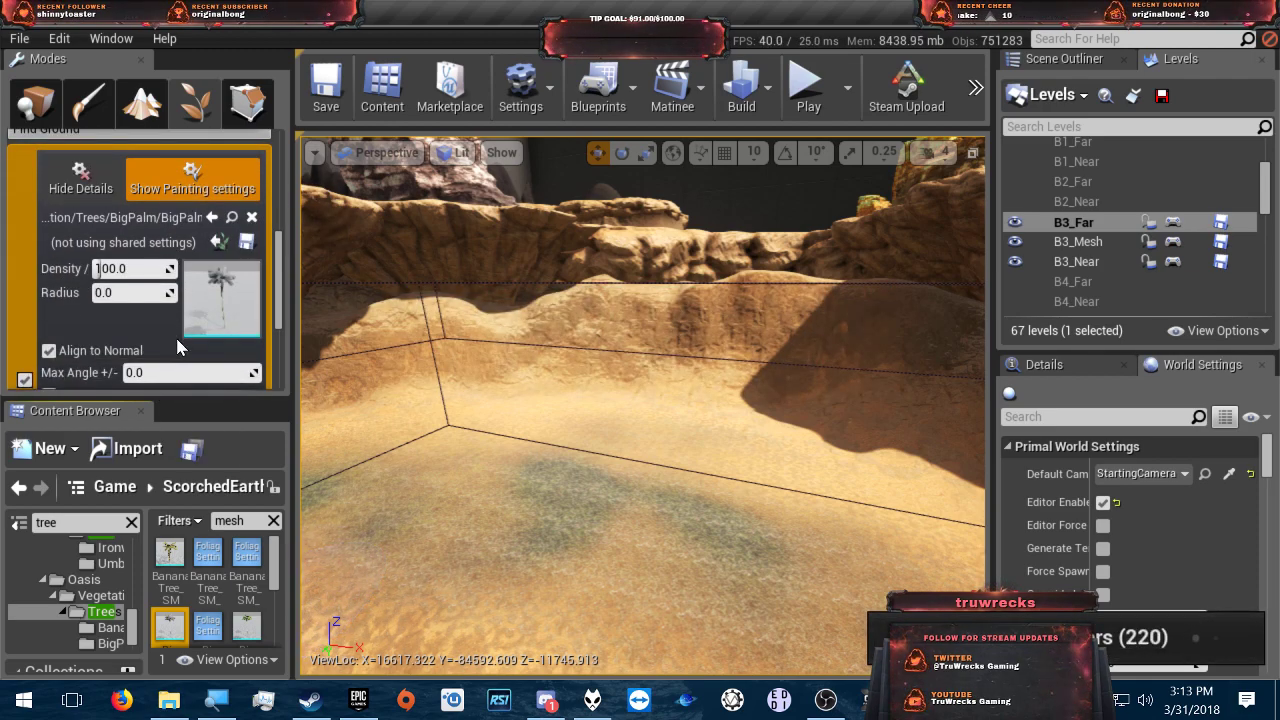
{"action": "scroll", "coordinate": [152, 369], "scroll_direction": "up", "scroll_amount": 3}
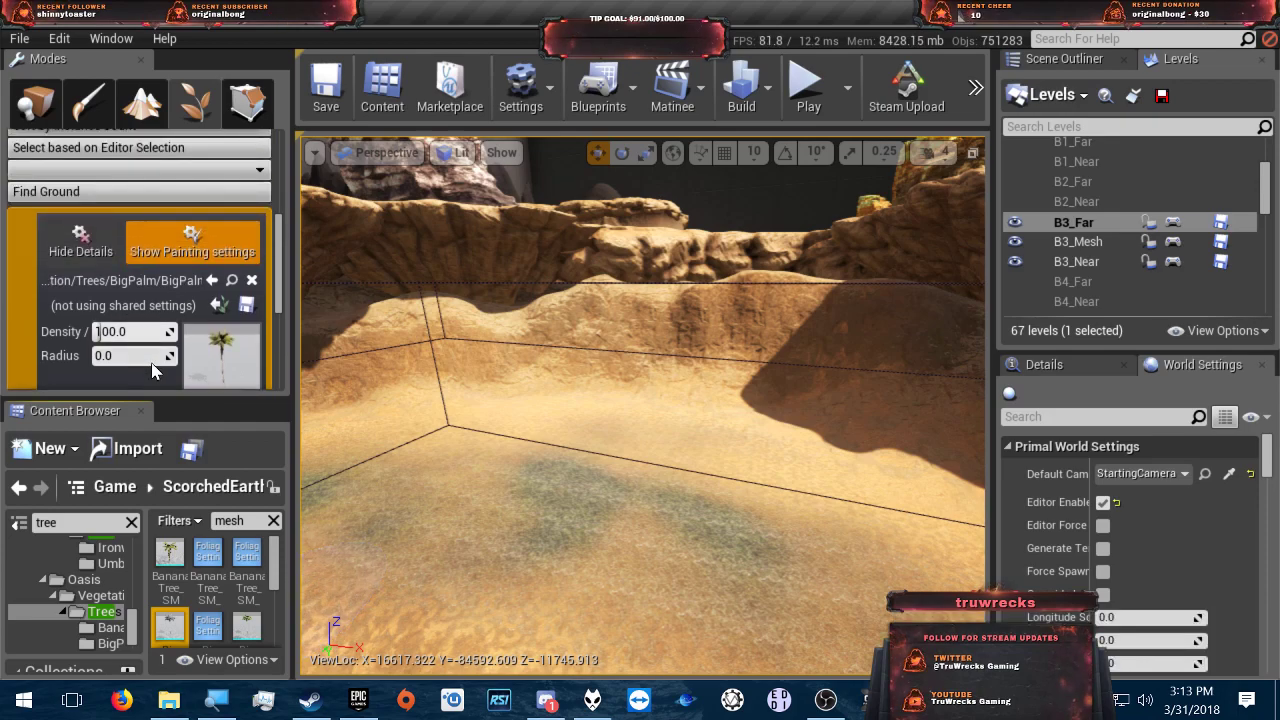
{"action": "scroll", "coordinate": [155, 371], "scroll_direction": "down", "scroll_amount": 1}
{"action": "scroll", "coordinate": [152, 370], "scroll_direction": "down", "scroll_amount": 1}
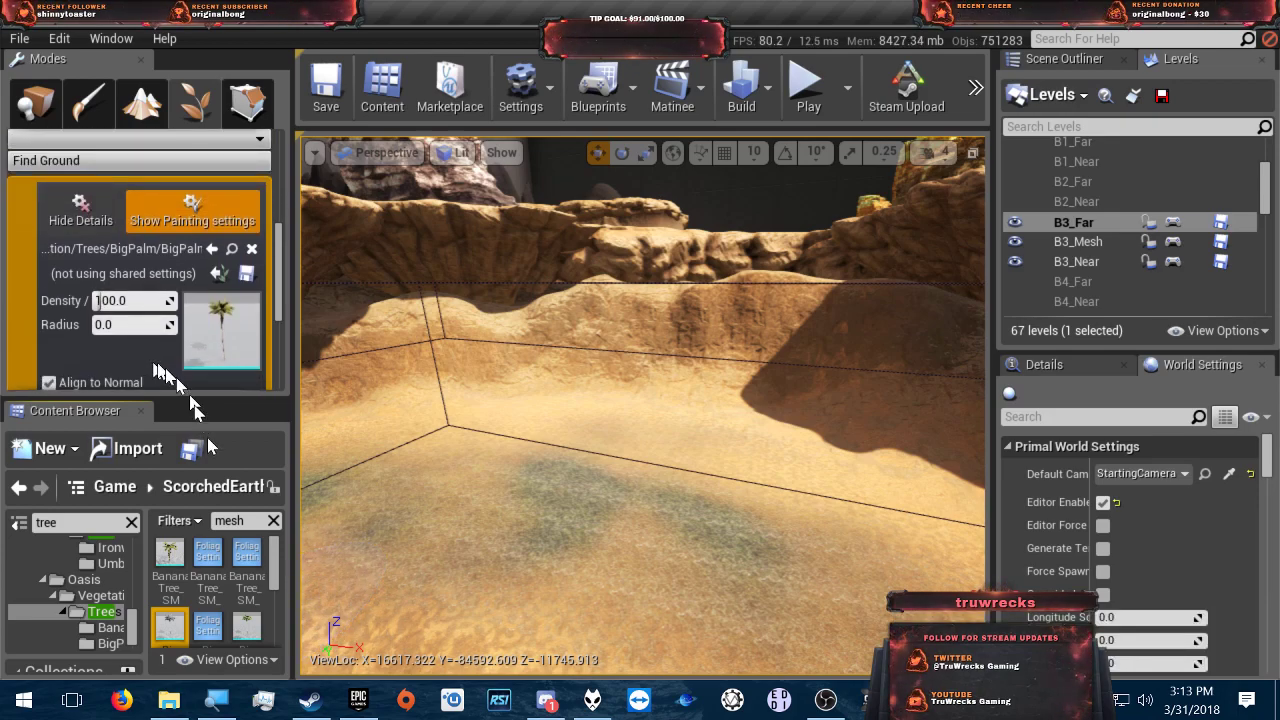
- Switch to Magnifier, enlarge the screen to 200%, and move the Magnifier window over the viewport
{"action": "left_click", "coordinate": [216, 700]}
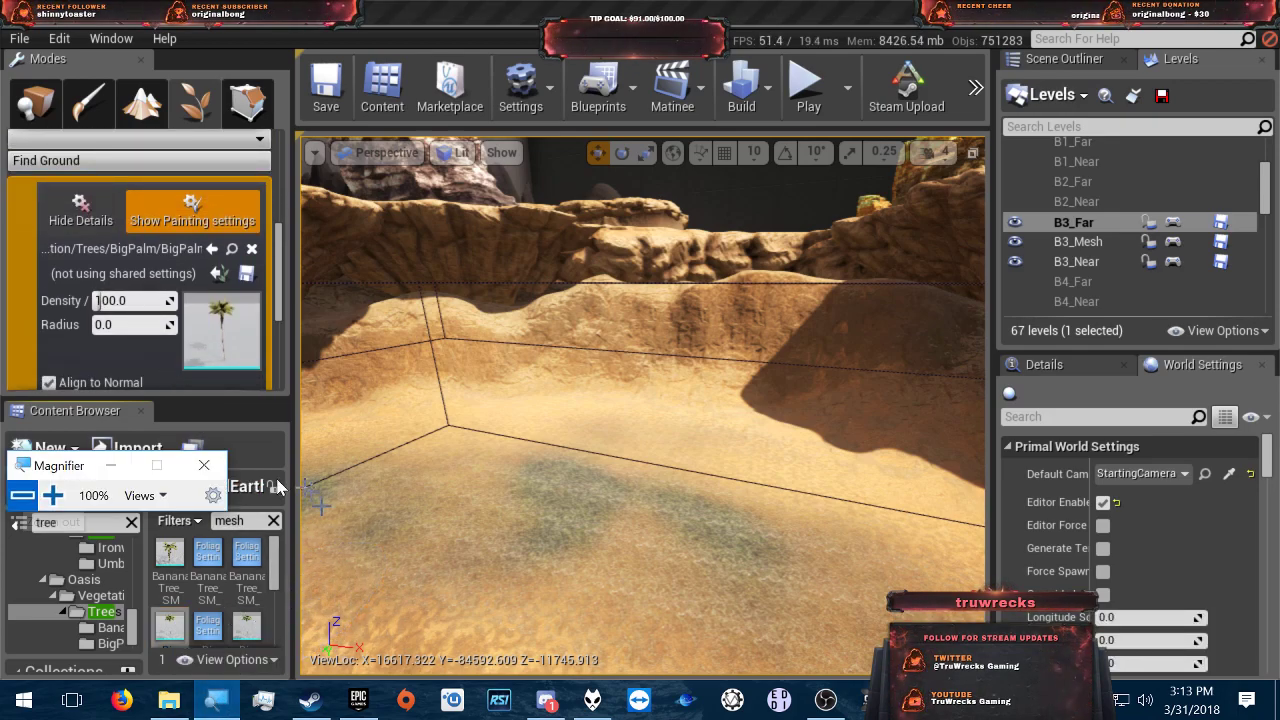
{"action": "left_click", "coordinate": [52, 492]}
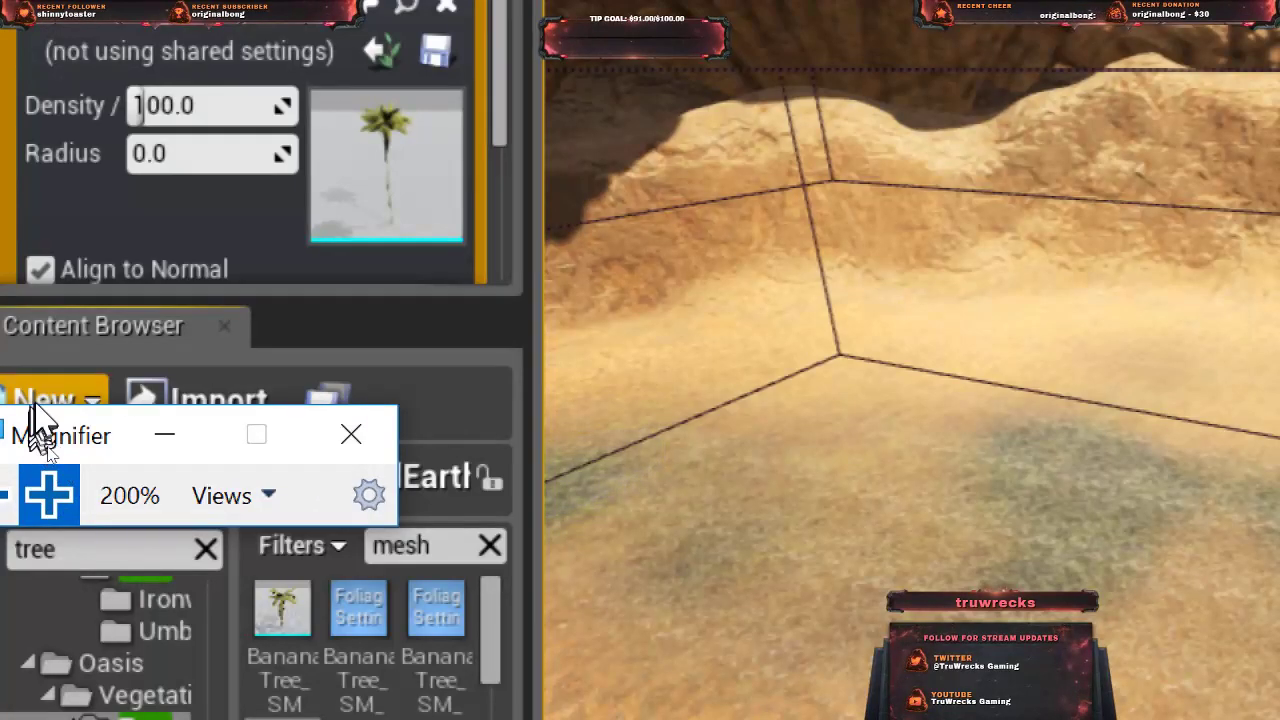
{"action": "left_click_drag", "start_coordinate": [34, 429], "coordinate": [905, 310]}
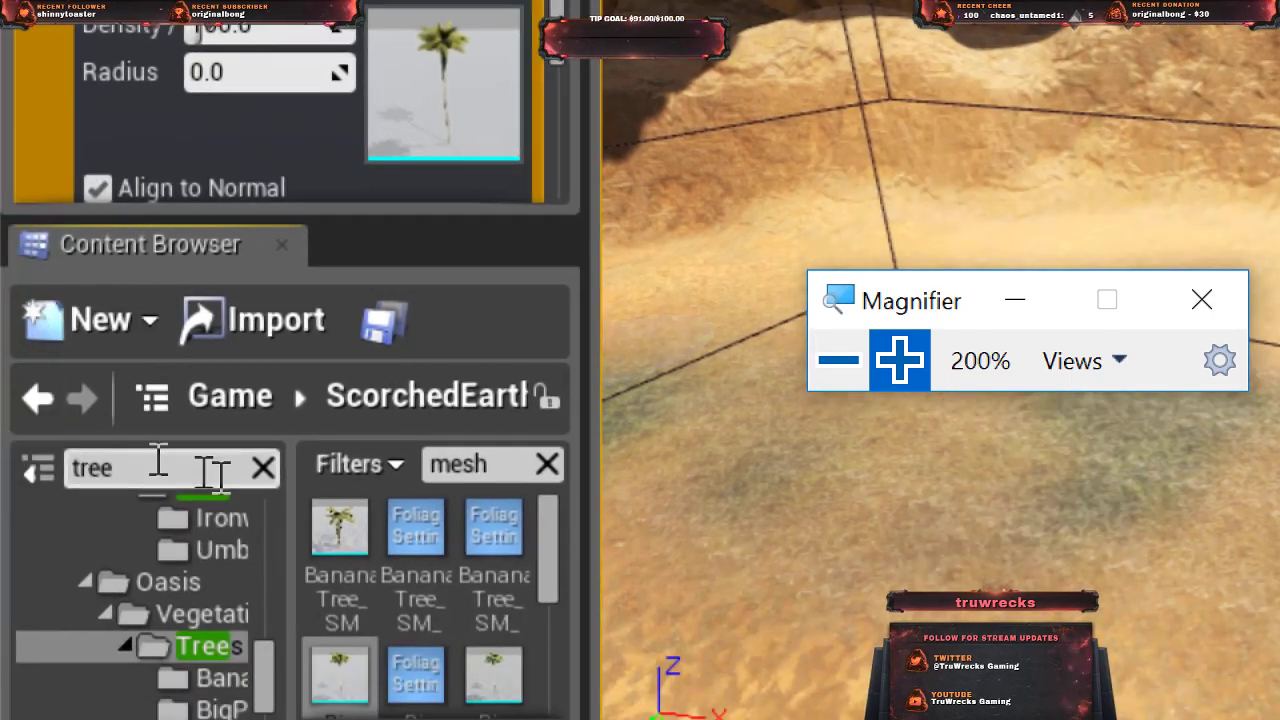
- Assign the BigPalm_SM_Big_settings foliage settings asset to the BigPalm foliage mesh
{"action": "scroll", "coordinate": [415, 610], "scroll_direction": "down", "scroll_amount": 2}
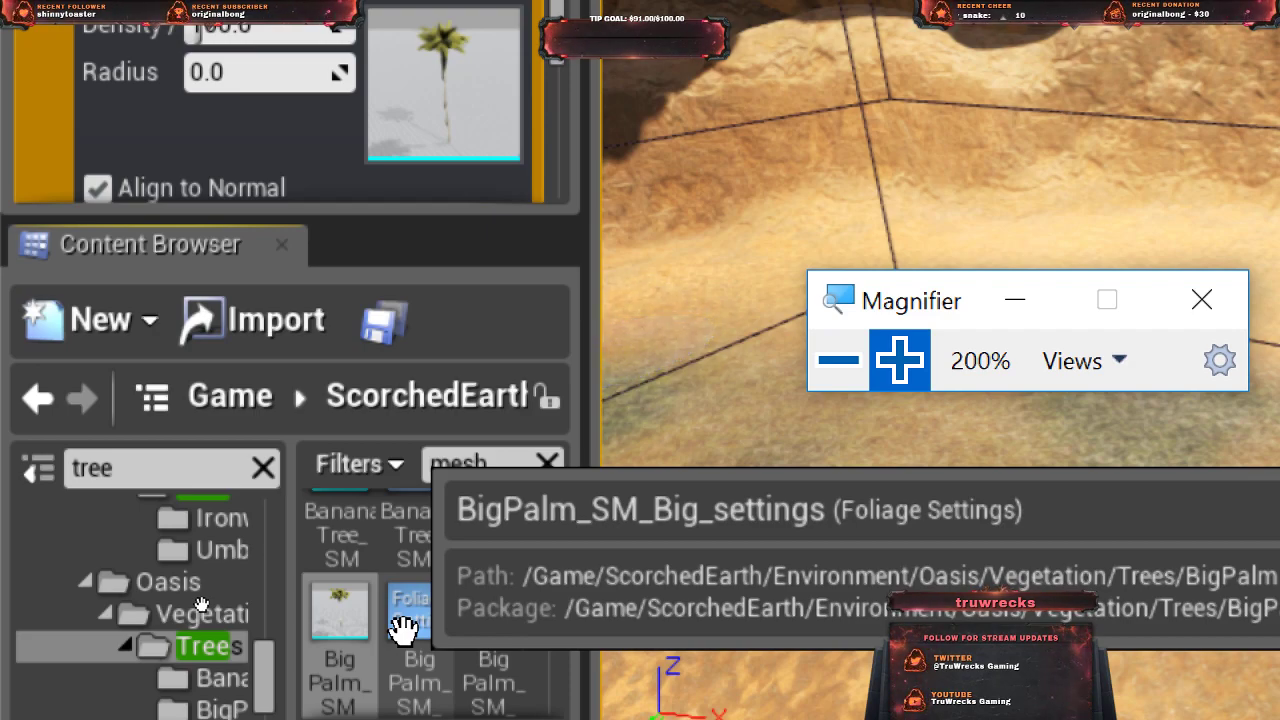
{"action": "left_click", "coordinate": [407, 626]}
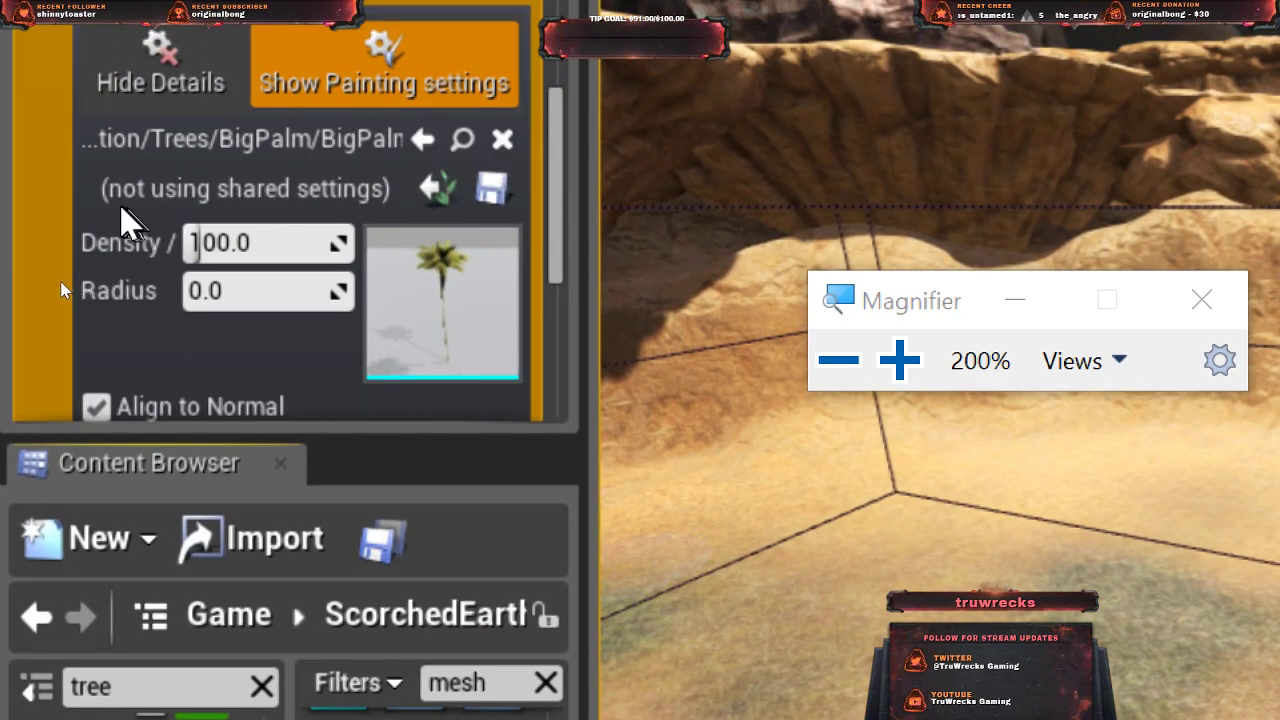
{"action": "left_click", "coordinate": [437, 192]}
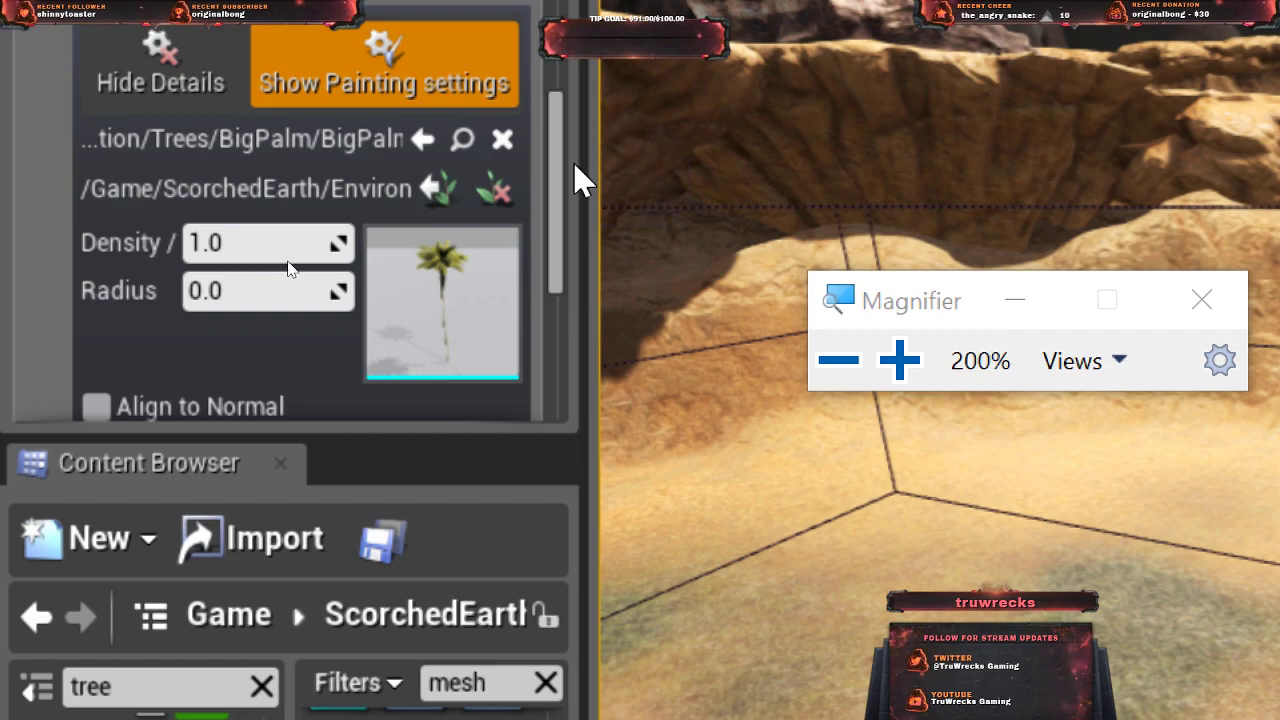
- Widen the area holding the foliage tools and Content Browser, and review the BigPalm mesh's painting settings
{"action": "left_click_drag", "start_coordinate": [579, 161], "coordinate": [777, 160]}
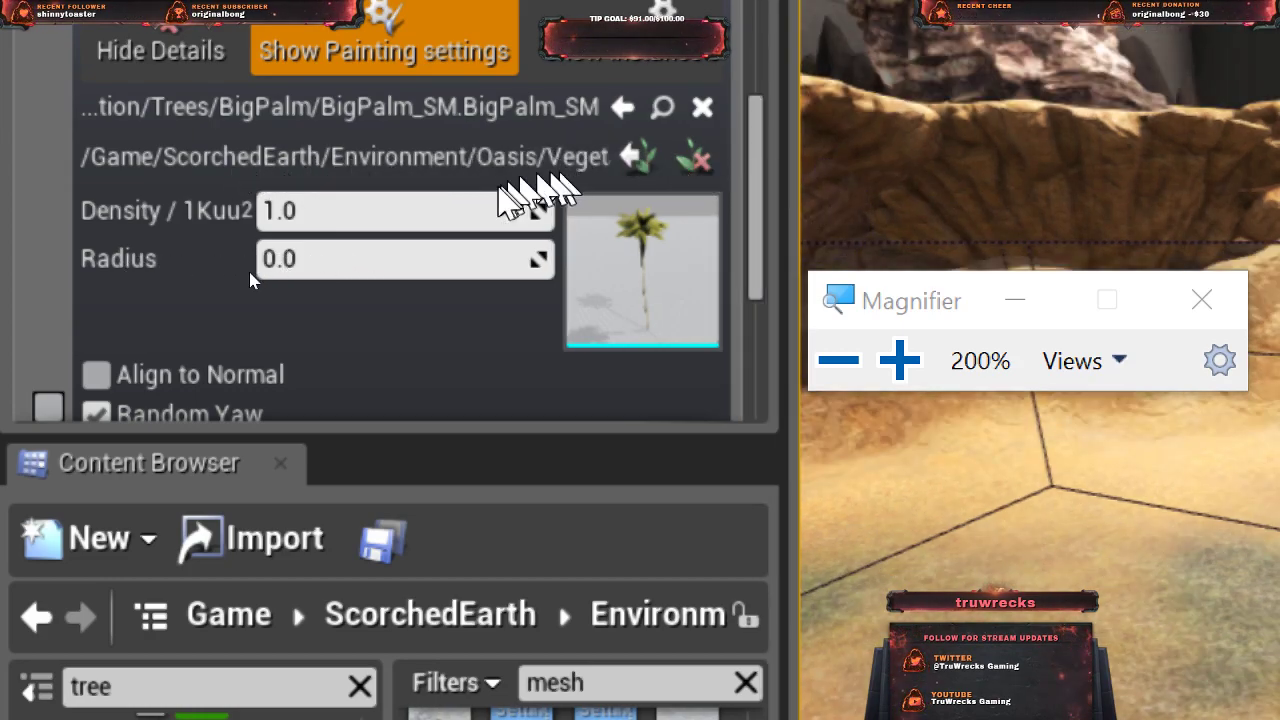
{"action": "scroll", "coordinate": [550, 238], "scroll_direction": "down", "scroll_amount": 5}
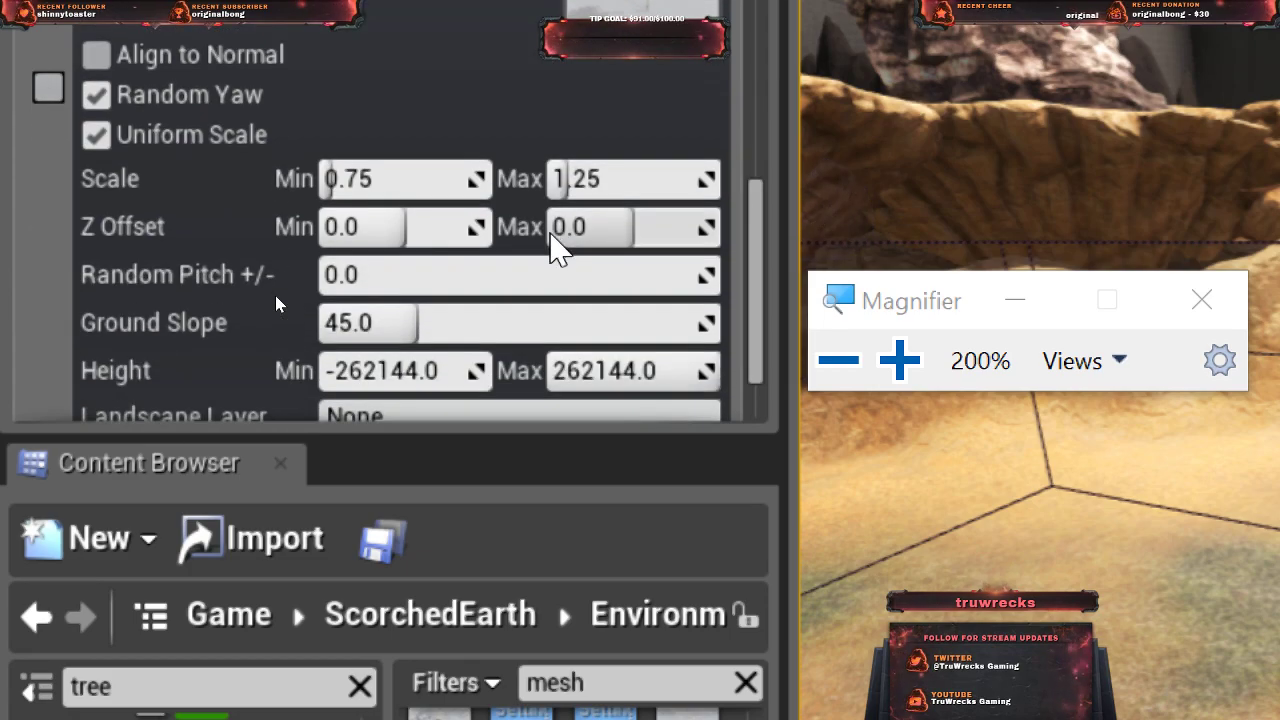
{"action": "scroll", "coordinate": [555, 245], "scroll_direction": "up", "scroll_amount": 5}
{"action": "scroll", "coordinate": [610, 110], "scroll_direction": "up", "scroll_amount": 3}
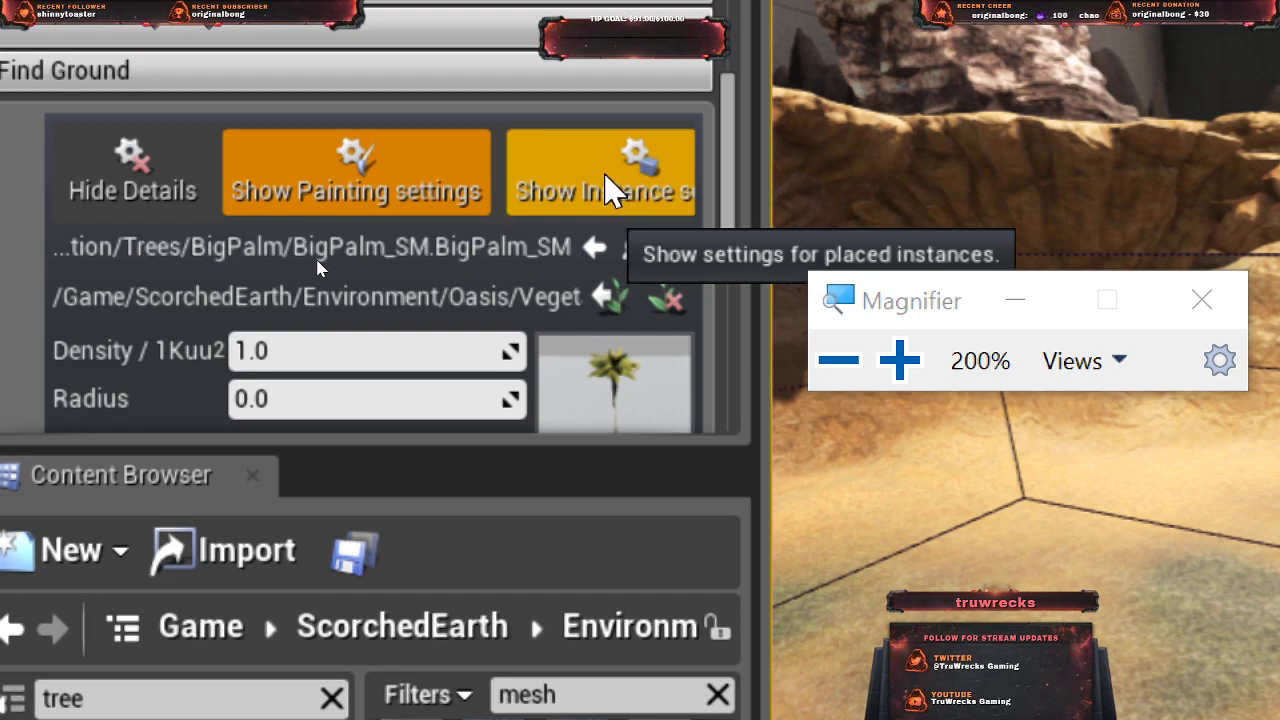
- Show the BigPalm mesh's settings for placed instances and look through its Clustering options
{"action": "left_click", "coordinate": [606, 184]}
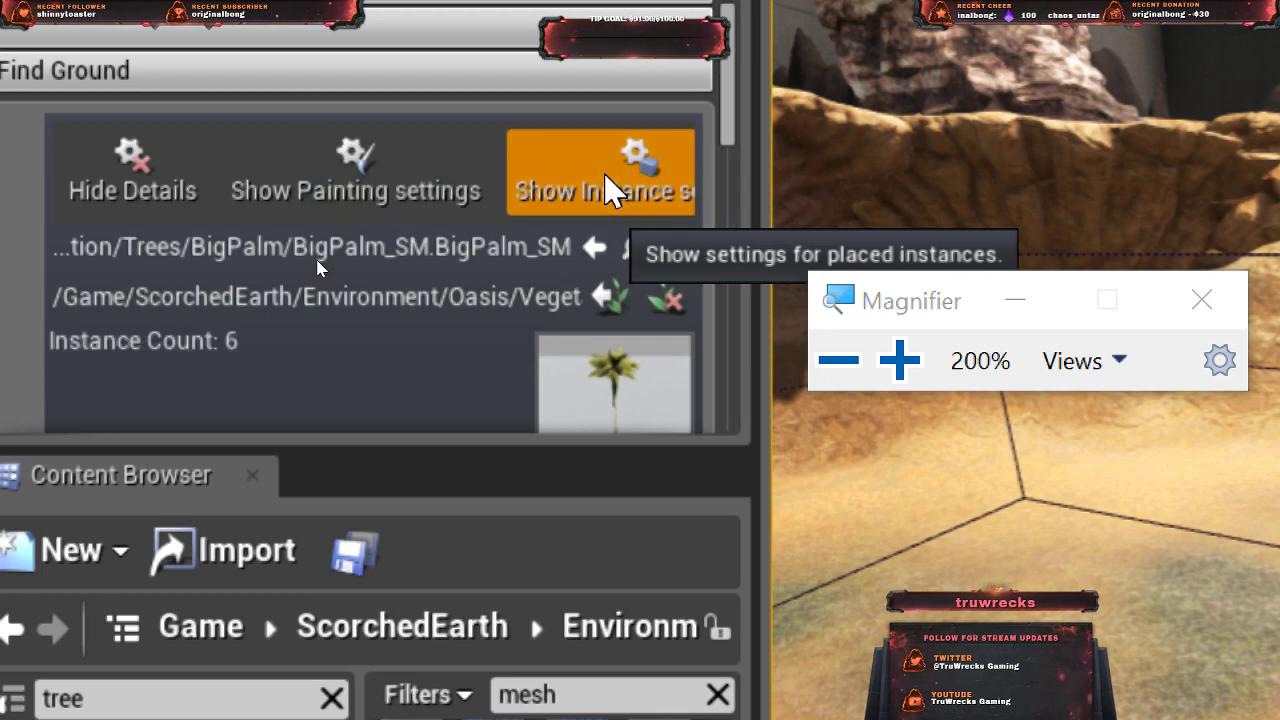
{"action": "scroll", "coordinate": [435, 283], "scroll_direction": "down", "scroll_amount": 3}
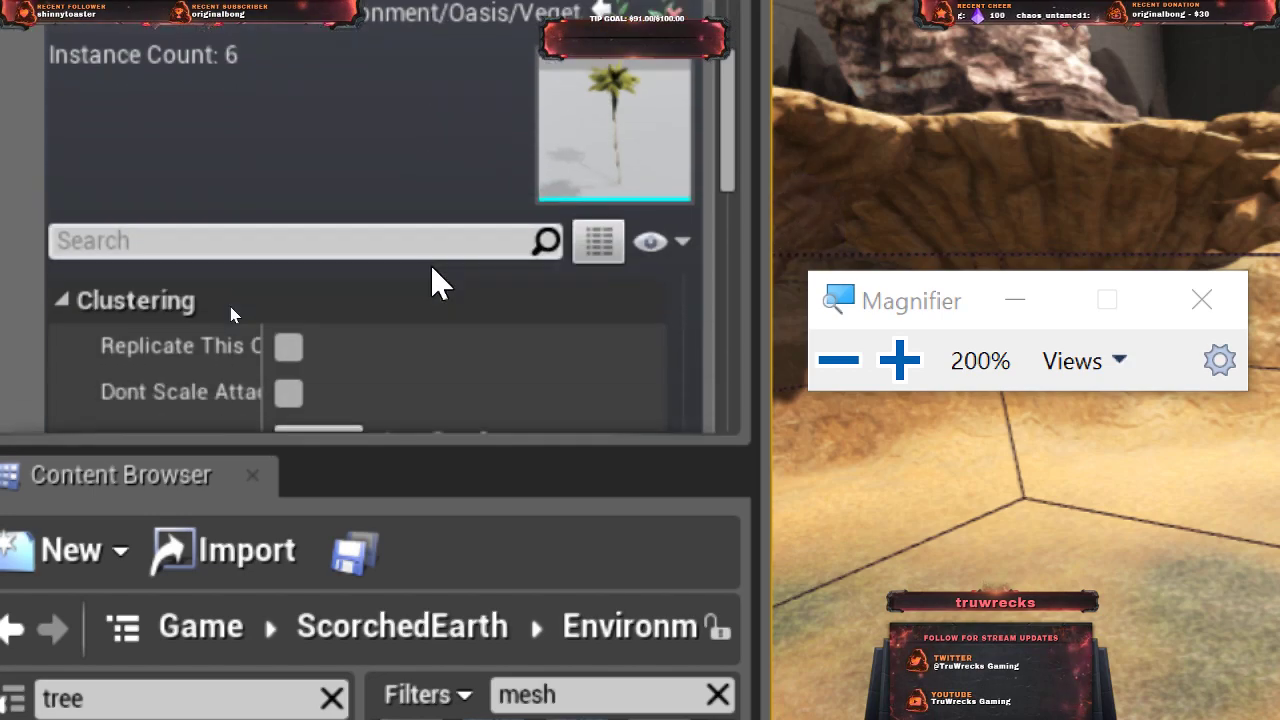
{"action": "scroll", "coordinate": [432, 267], "scroll_direction": "down", "scroll_amount": 1}
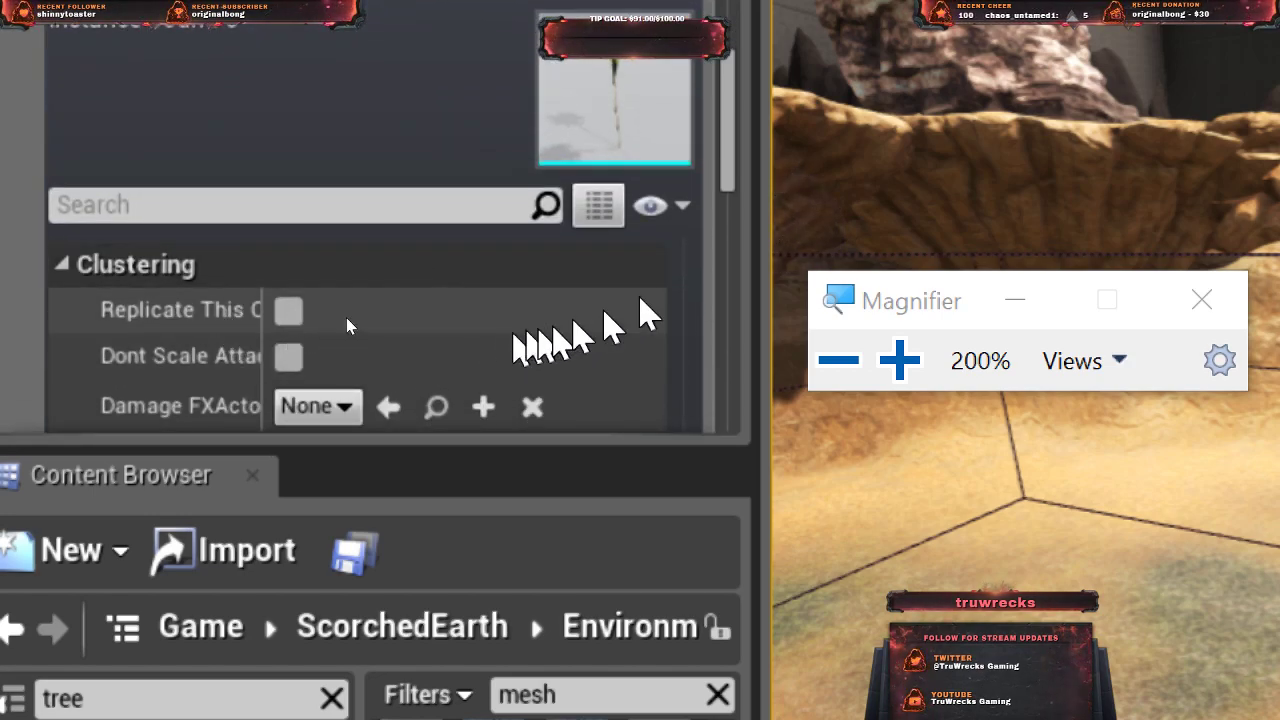
{"action": "scroll", "coordinate": [694, 300], "scroll_direction": "down", "scroll_amount": 5}
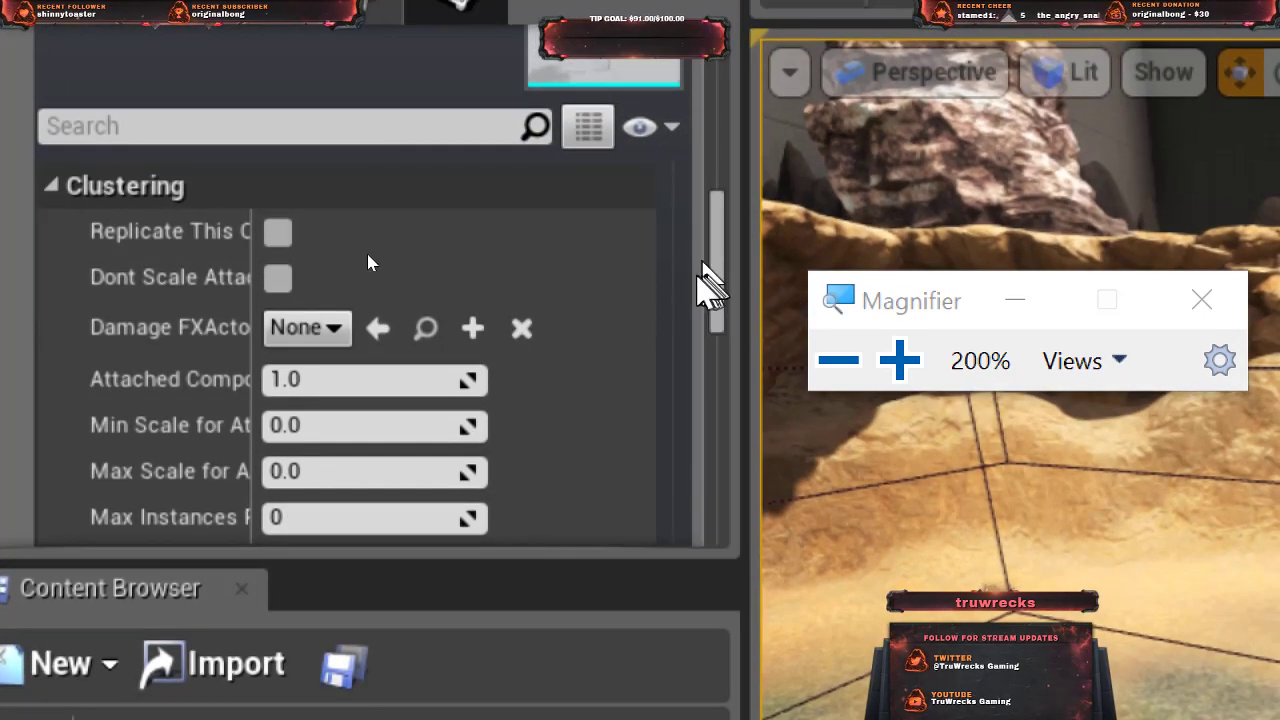
{"action": "scroll", "coordinate": [700, 295], "scroll_direction": "down", "scroll_amount": 2}
{"action": "scroll", "coordinate": [700, 290], "scroll_direction": "down", "scroll_amount": 2}
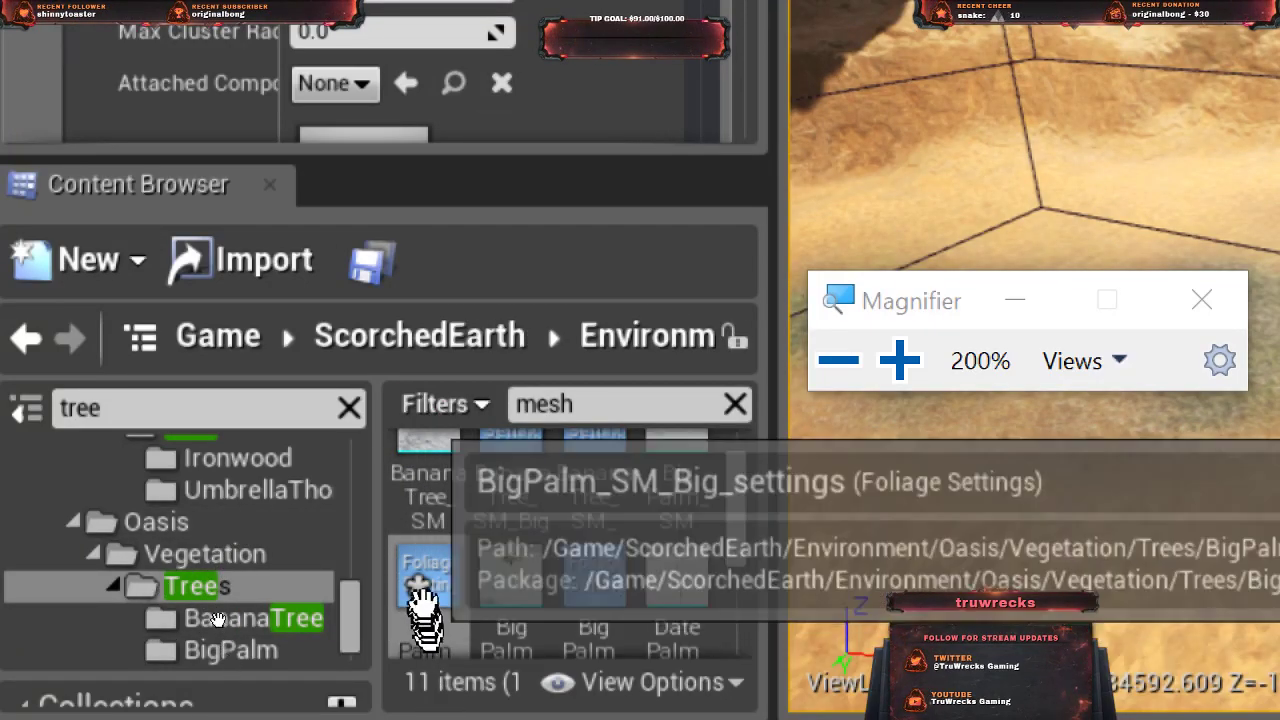
- Open the BigPalm_SM_Big_settings asset in its own window and reposition that window with Magnifier minimized
{"action": "double_click", "coordinate": [424, 605]}
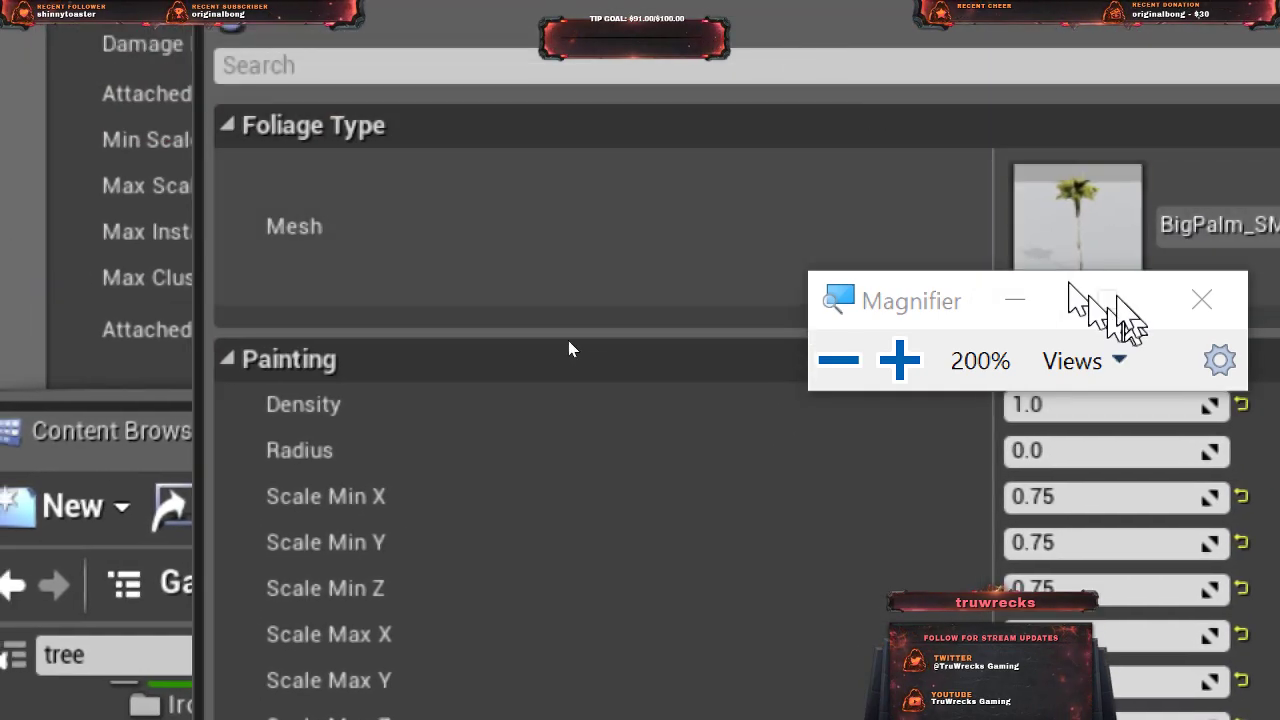
{"action": "left_click", "coordinate": [1018, 298]}
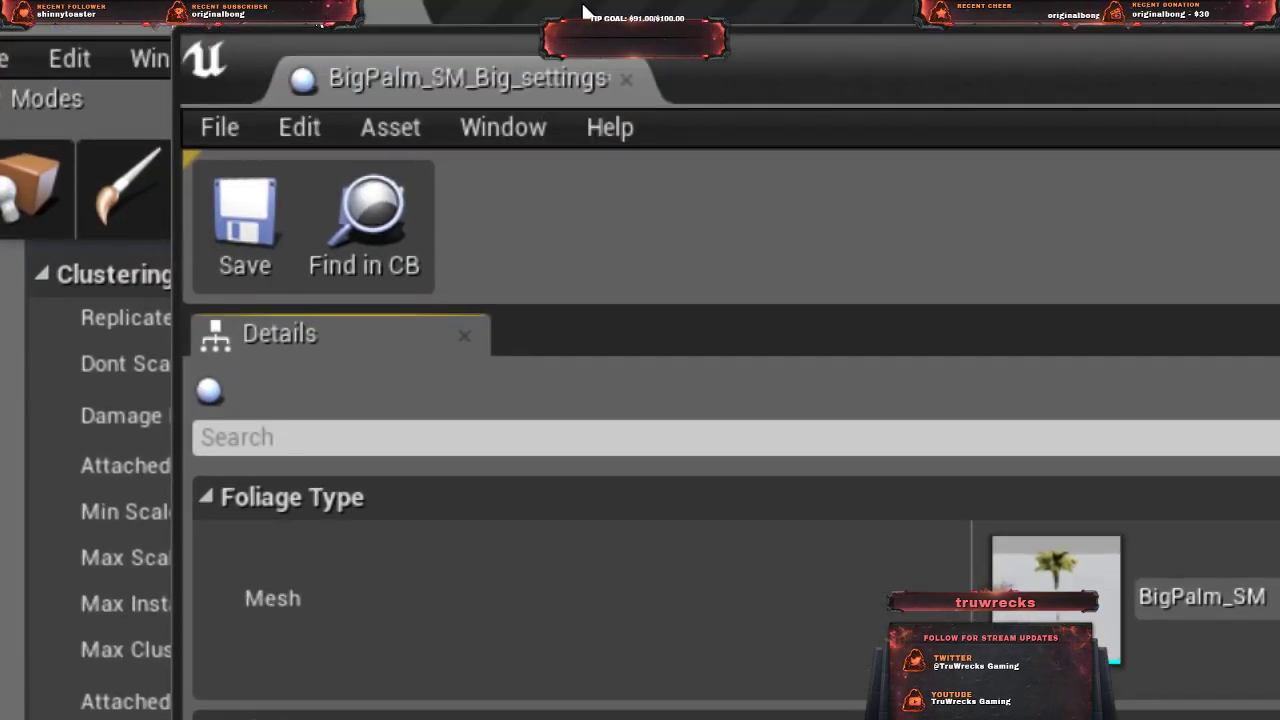
{"action": "left_click_drag", "start_coordinate": [705, 68], "coordinate": [1052, 84]}
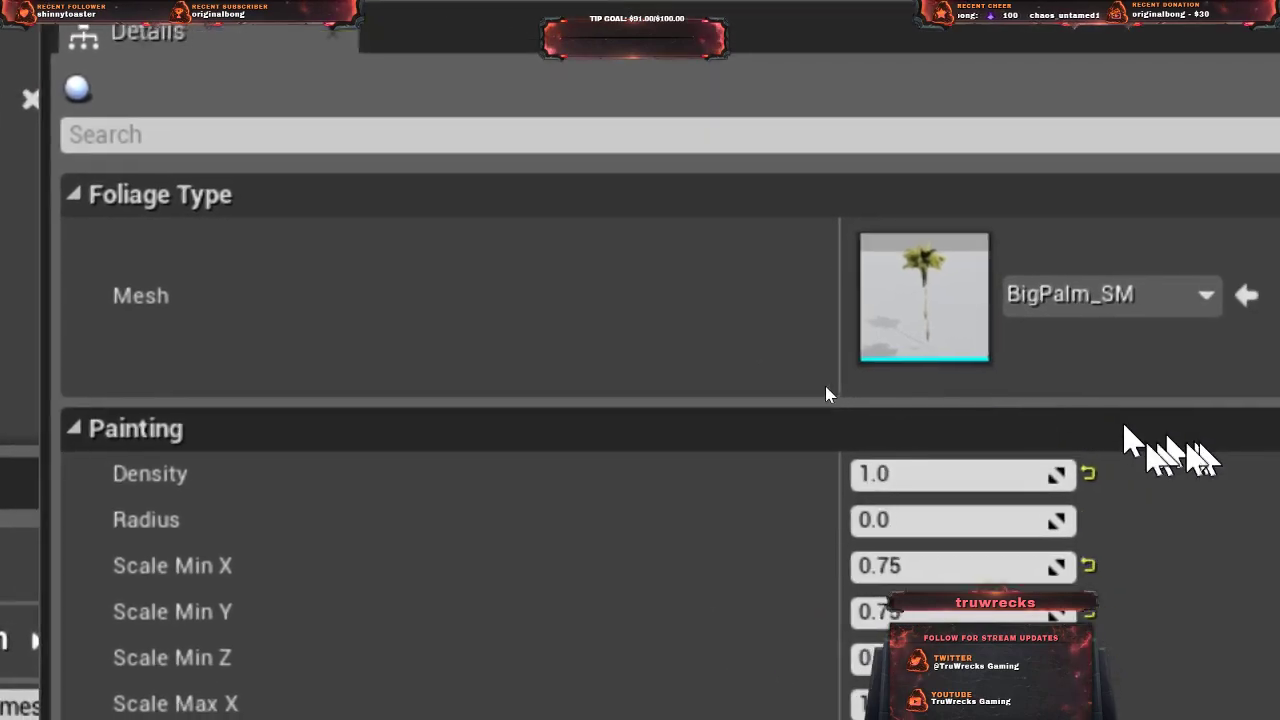
- Compare the BigPalm_SM_Big_settings asset's values and enable Replicate This Component in the BigPalm foliage mesh's Clustering settings
{"action": "scroll", "coordinate": [490, 370], "scroll_direction": "down", "scroll_amount": 5}
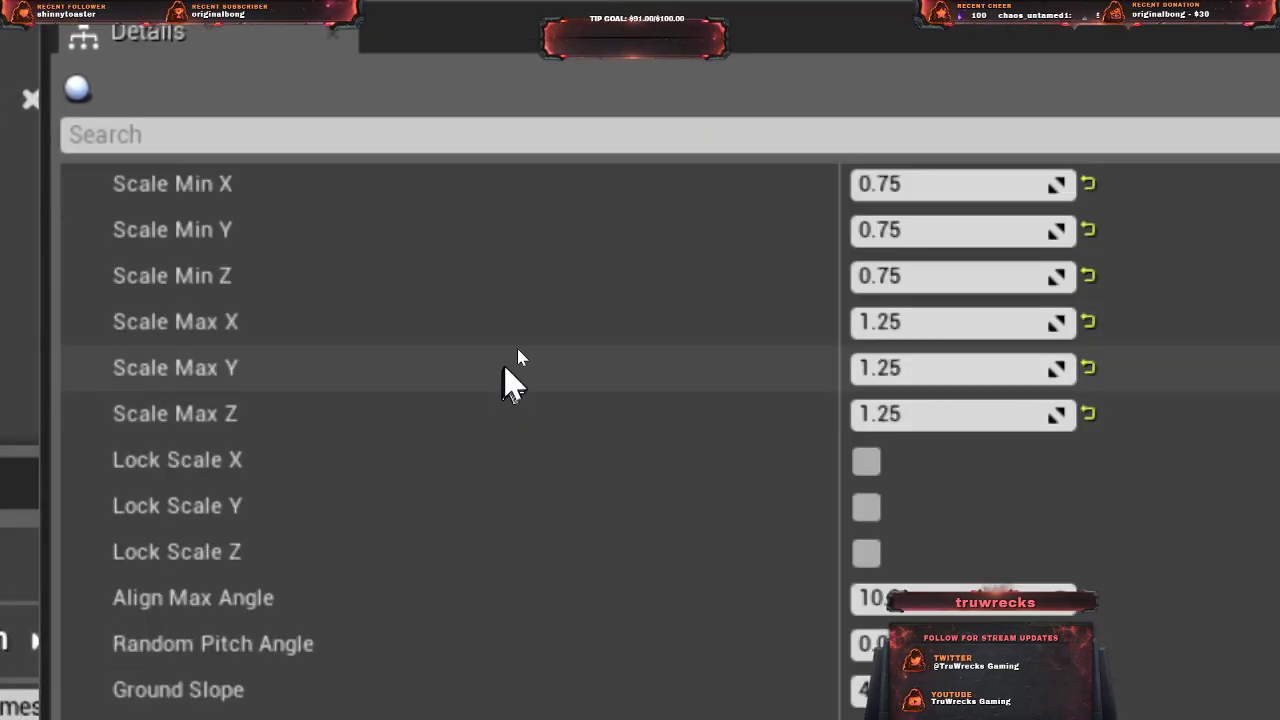
{"action": "scroll", "coordinate": [510, 360], "scroll_direction": "down", "scroll_amount": 4}
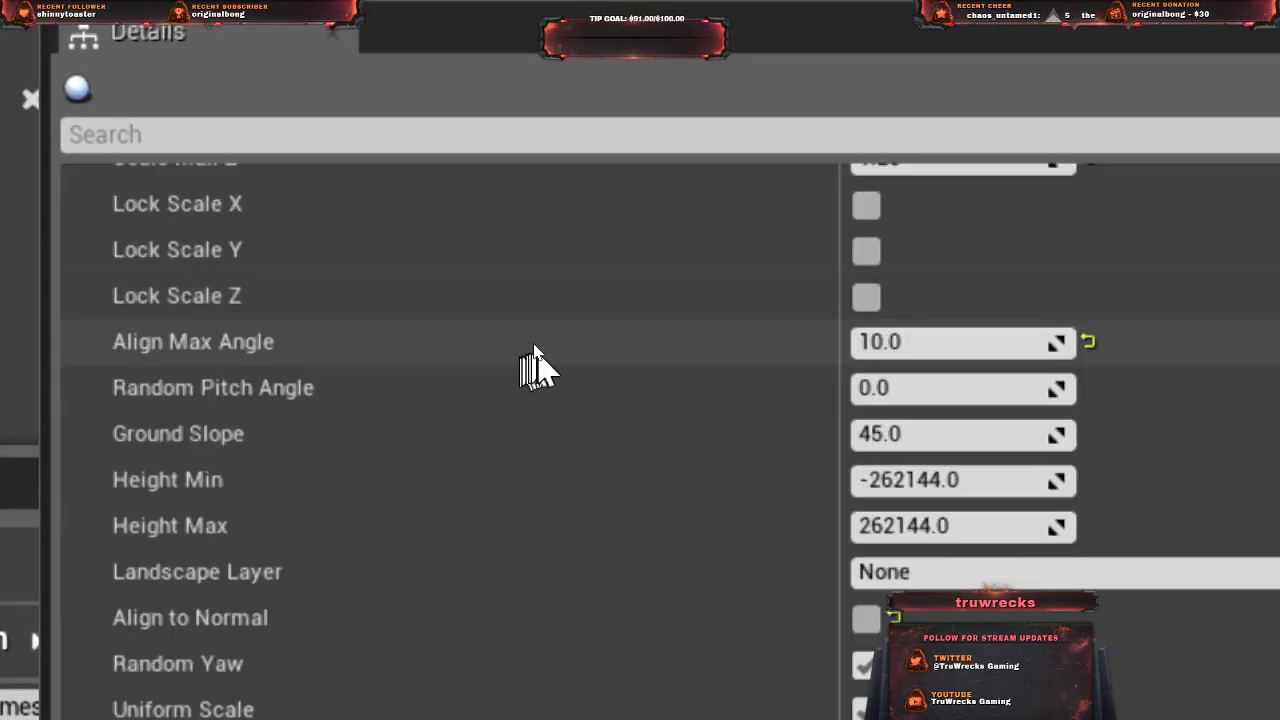
{"action": "scroll", "coordinate": [535, 348], "scroll_direction": "down", "scroll_amount": 6}
{"action": "scroll", "coordinate": [537, 347], "scroll_direction": "down", "scroll_amount": 5}
{"action": "scroll", "coordinate": [537, 347], "scroll_direction": "down", "scroll_amount": 1}
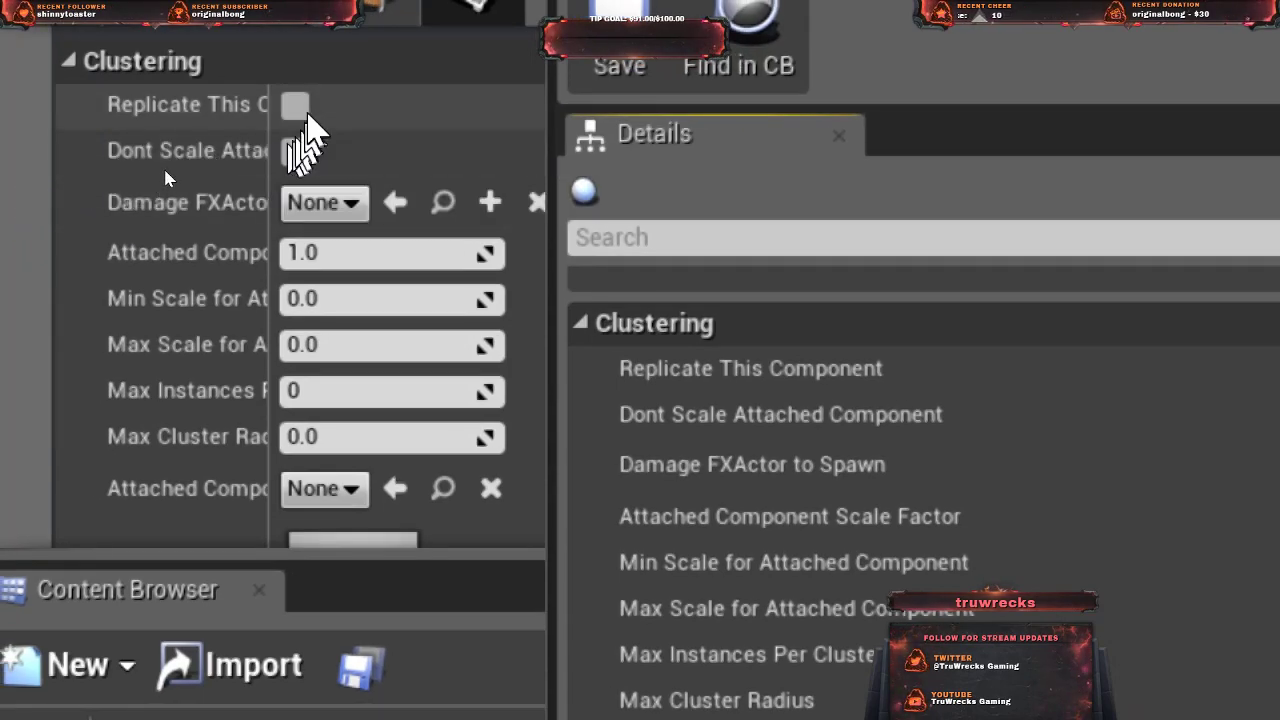
{"action": "left_click", "coordinate": [295, 106]}
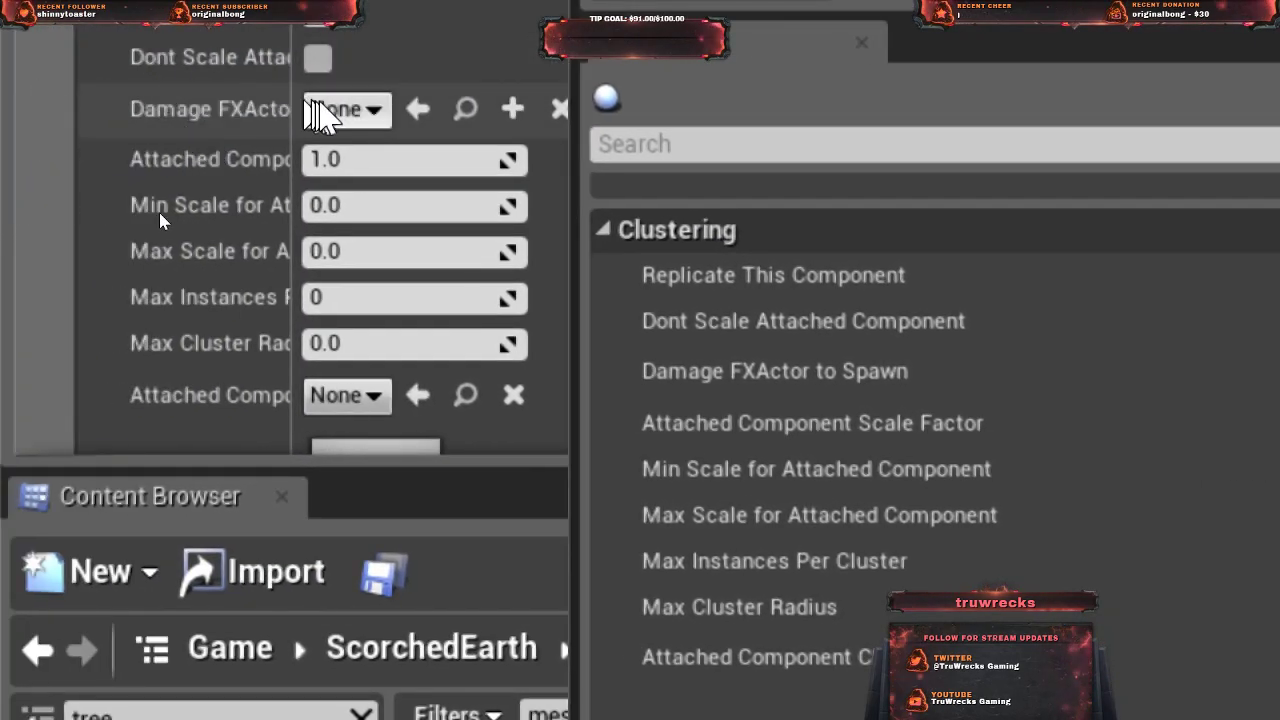
- Set the foliage mesh's Damage FXActor to Spawn to TreeHarvestImpactEmitter and its Attached Component Class to WoodHarvestComponent_ExtraWood
{"action": "left_click", "coordinate": [252, 106]}
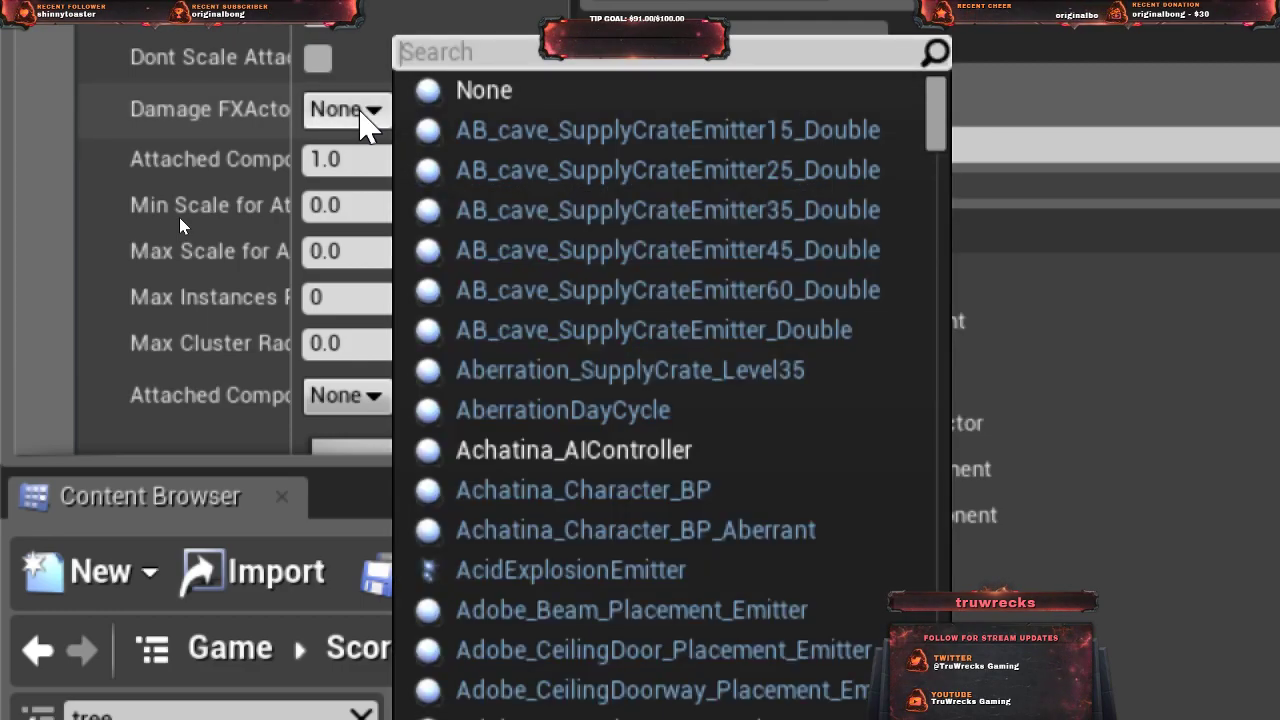
{"action": "type", "text": "treeha"}
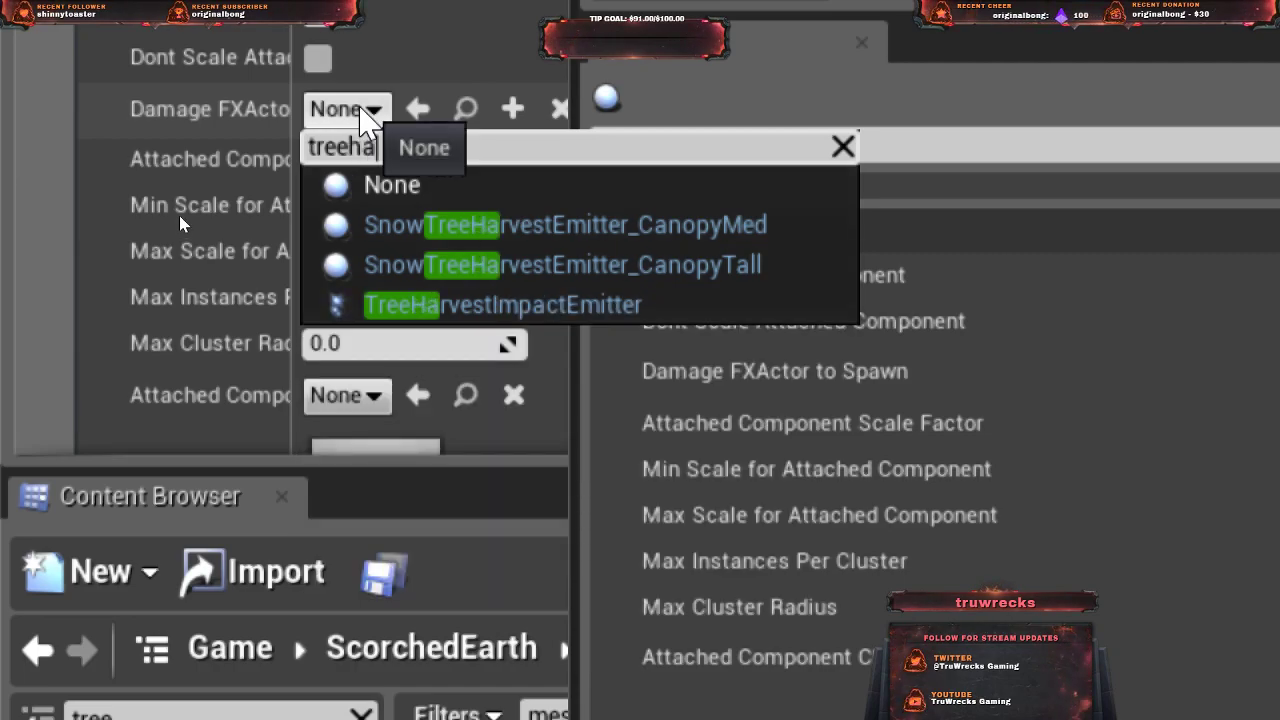
{"action": "left_click", "coordinate": [501, 310]}
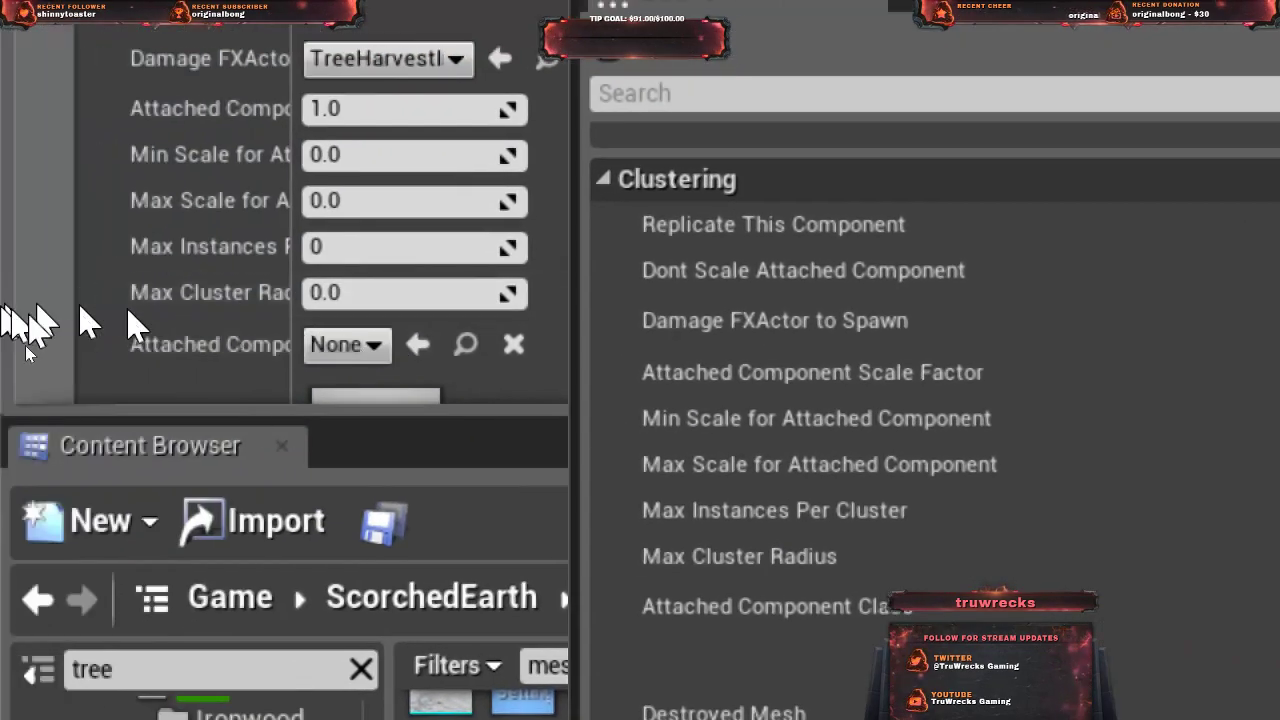
{"action": "left_click", "coordinate": [365, 344]}
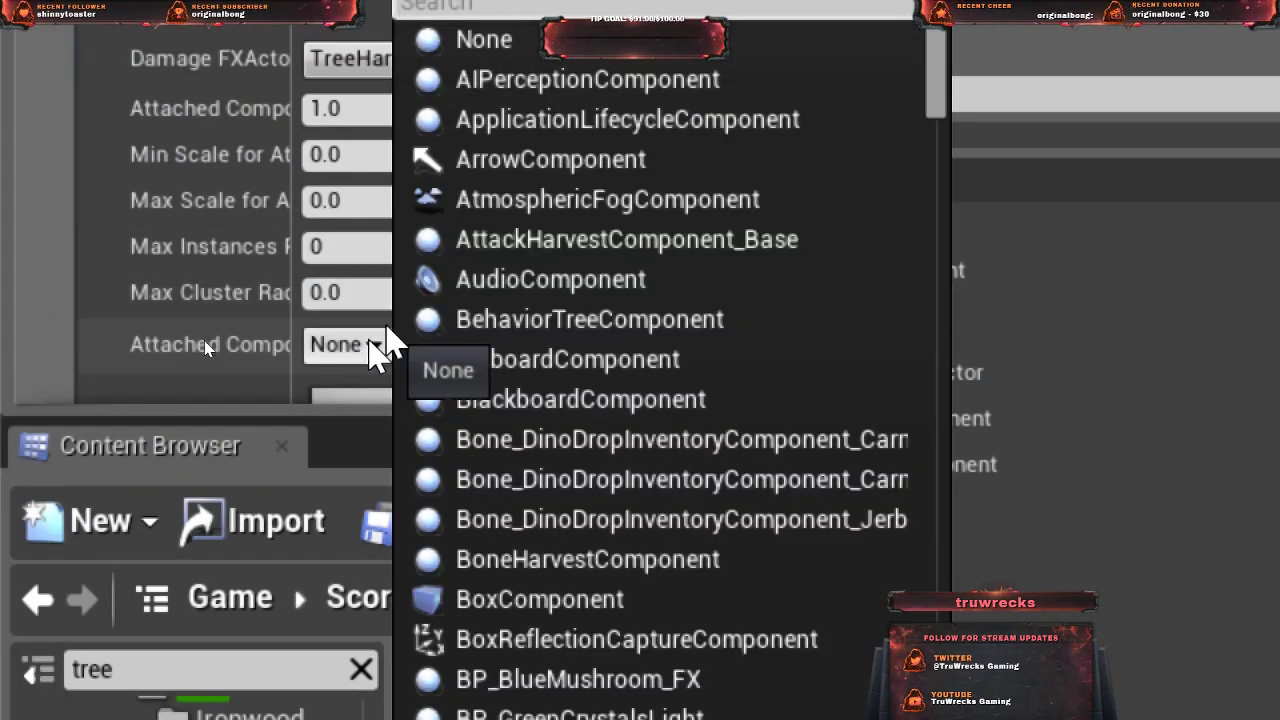
{"action": "type", "text": "wood"}
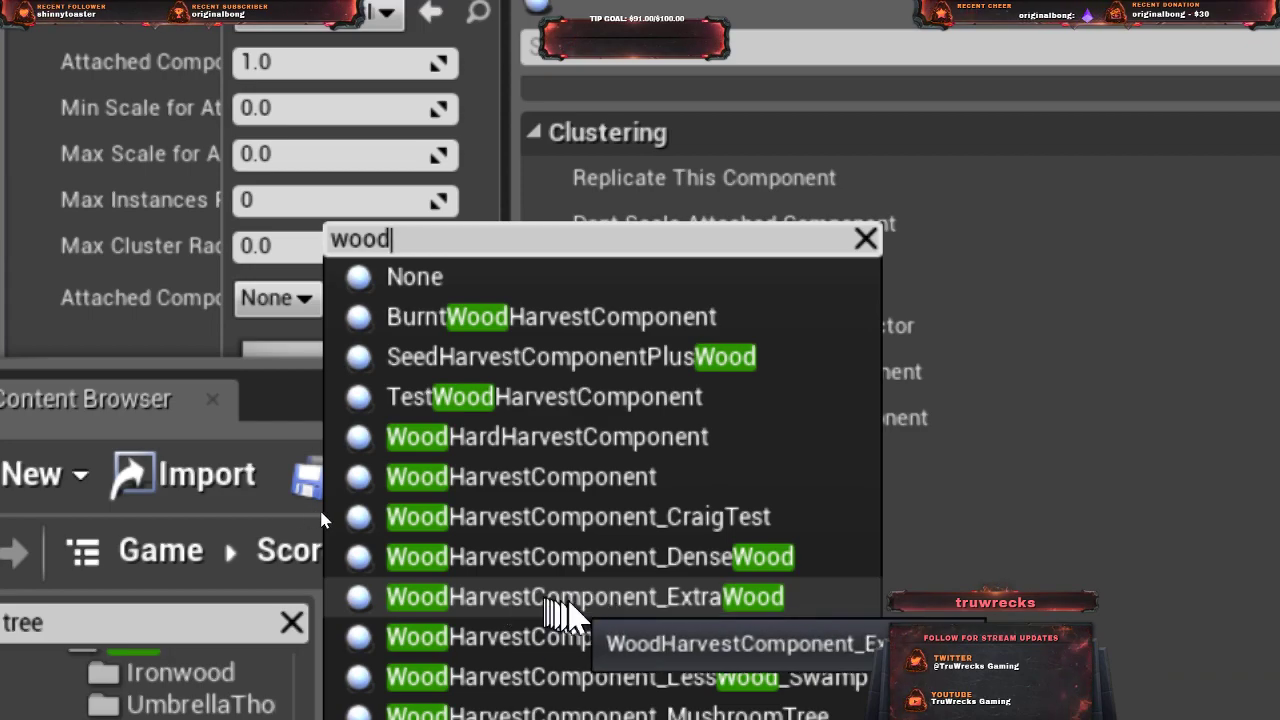
{"action": "left_click", "coordinate": [615, 600]}
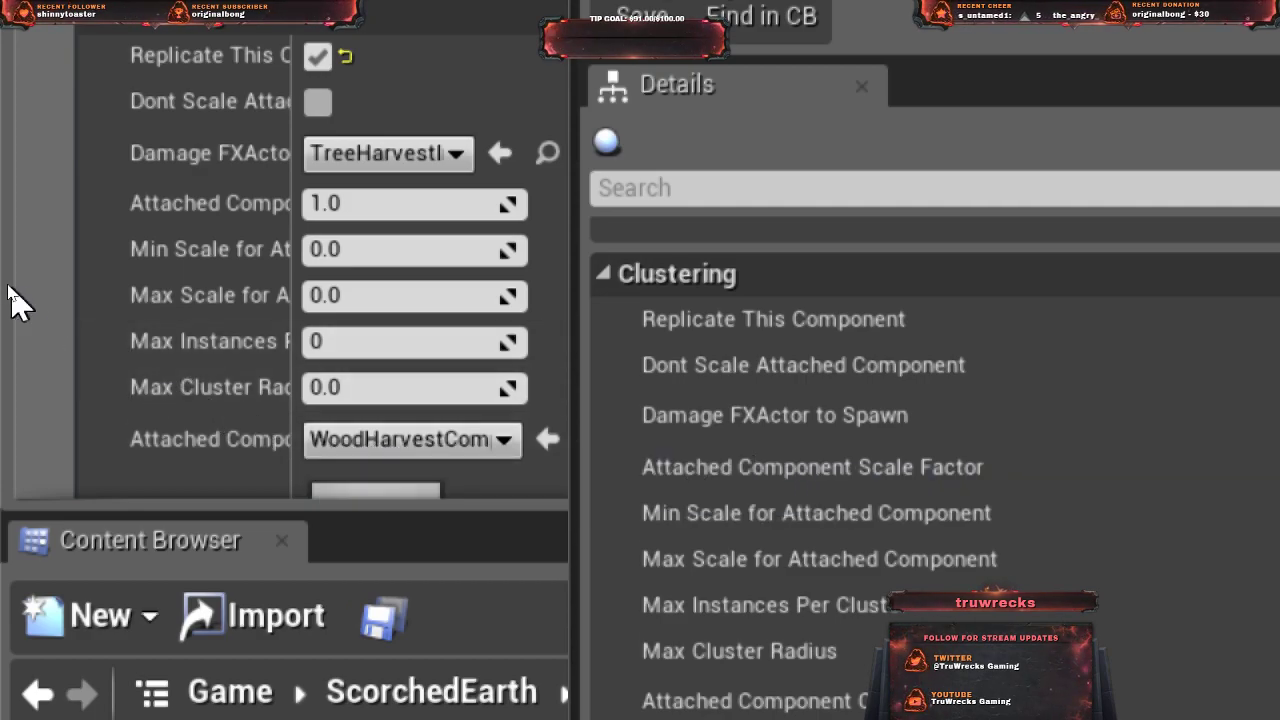
- Set the foliage mesh's Destroyed Mesh Actor Class to TreeFalling_Blueprint
{"action": "scroll", "coordinate": [43, 310], "scroll_direction": "down", "scroll_amount": 6}
{"action": "scroll", "coordinate": [22, 300], "scroll_direction": "down", "scroll_amount": 2}
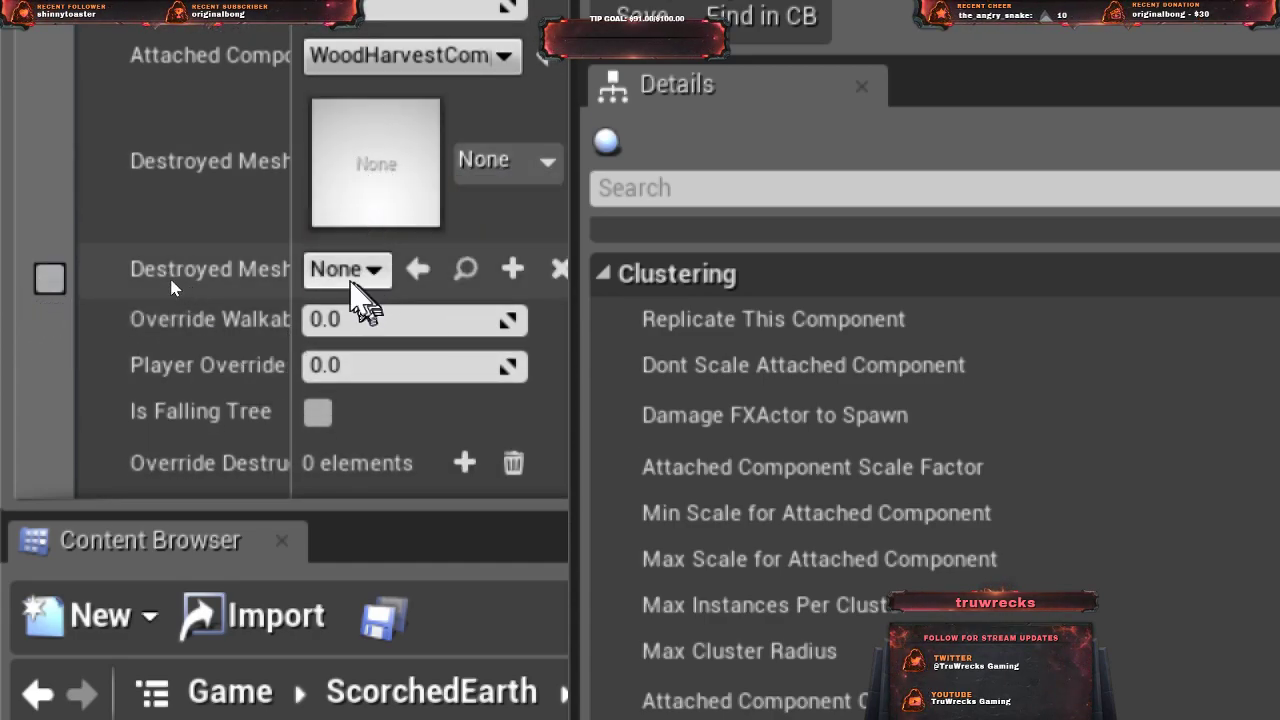
{"action": "left_click", "coordinate": [372, 272]}
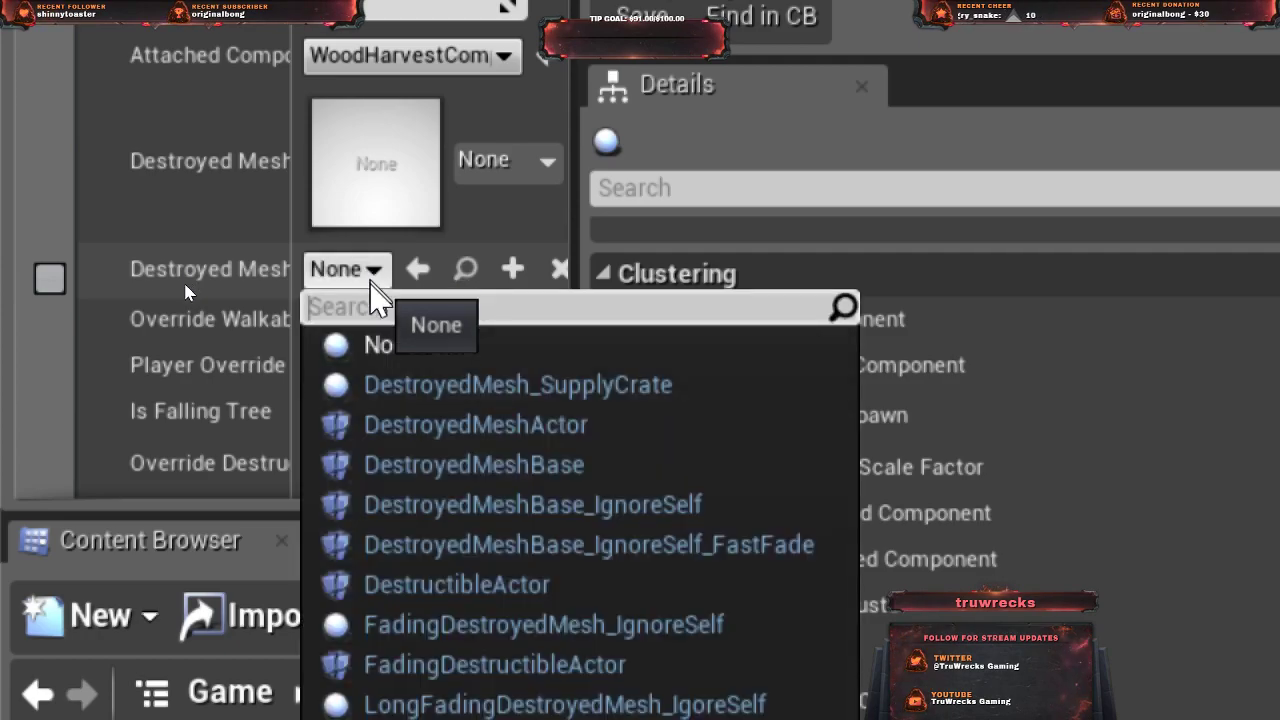
{"action": "type", "text": "tr"}
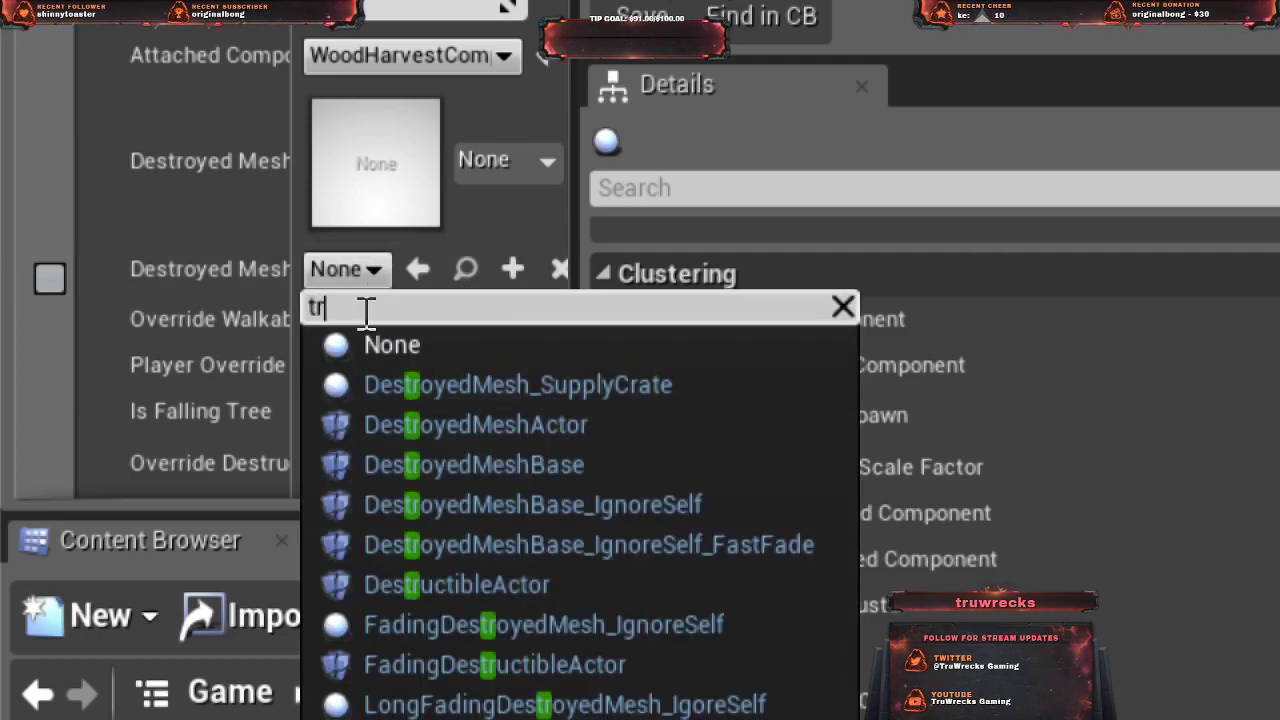
{"action": "type", "text": "ee"}
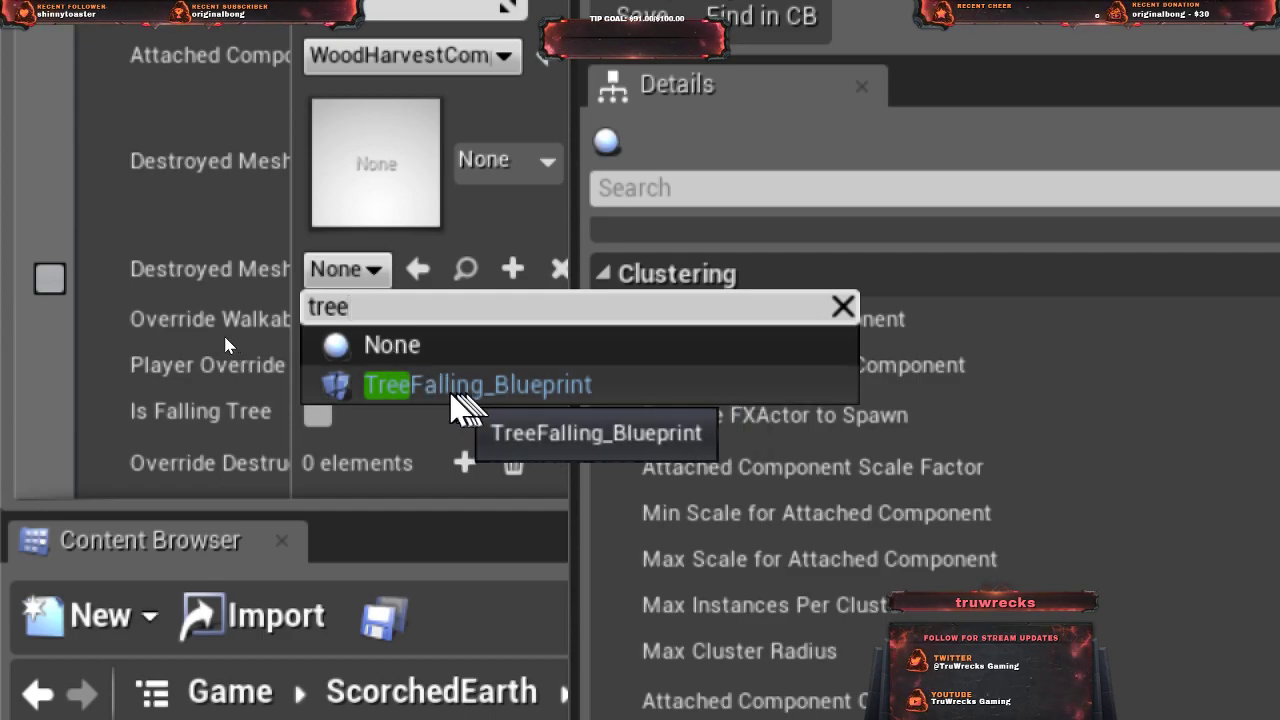
{"action": "left_click", "coordinate": [492, 405]}
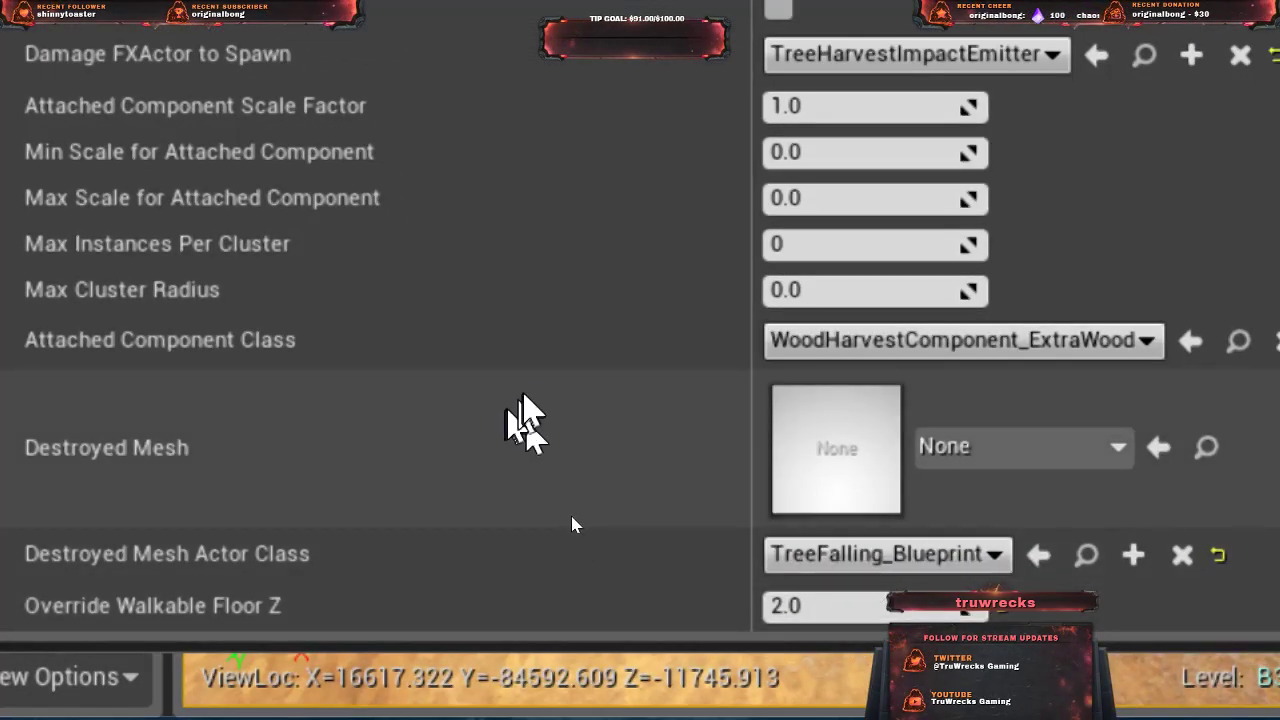
- Set Override Walkable Floor Z and Player Override Walkable Floor Z to 2.0 and enable Is Falling Tree for the foliage mesh
{"action": "scroll", "coordinate": [540, 418], "scroll_direction": "down", "scroll_amount": 2}
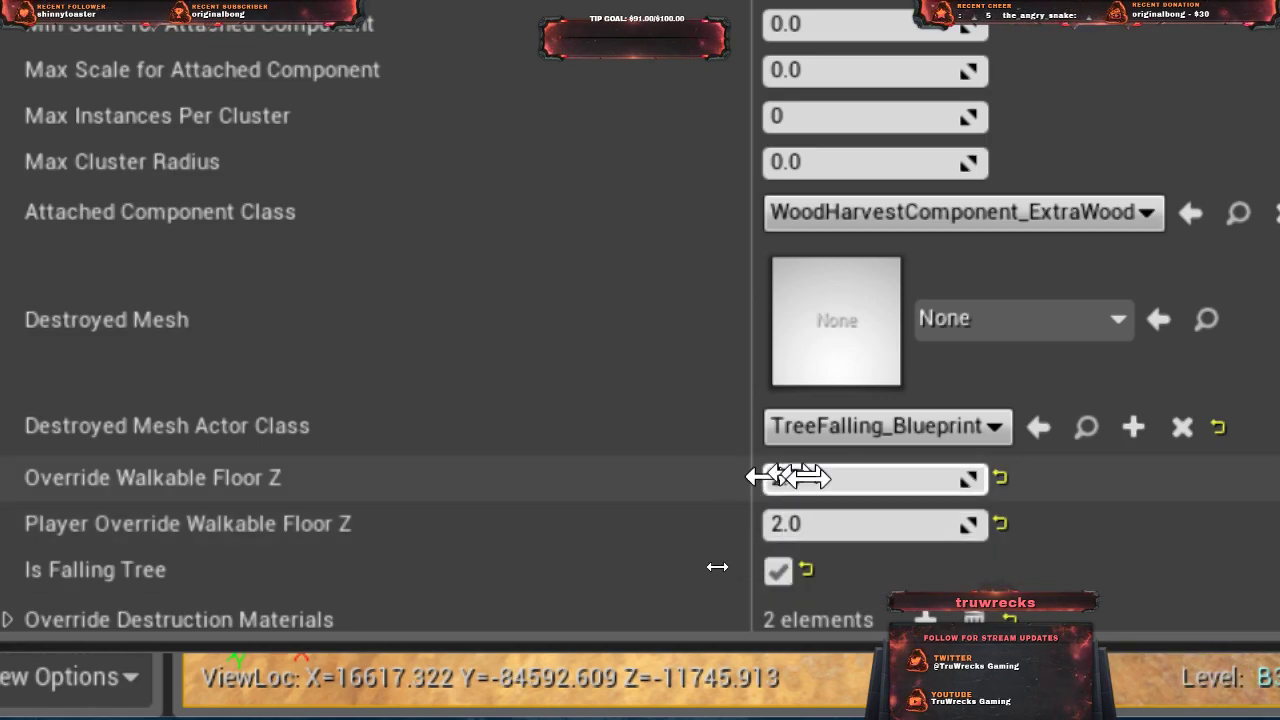
{"action": "scroll", "coordinate": [500, 491], "scroll_direction": "down", "scroll_amount": 2}
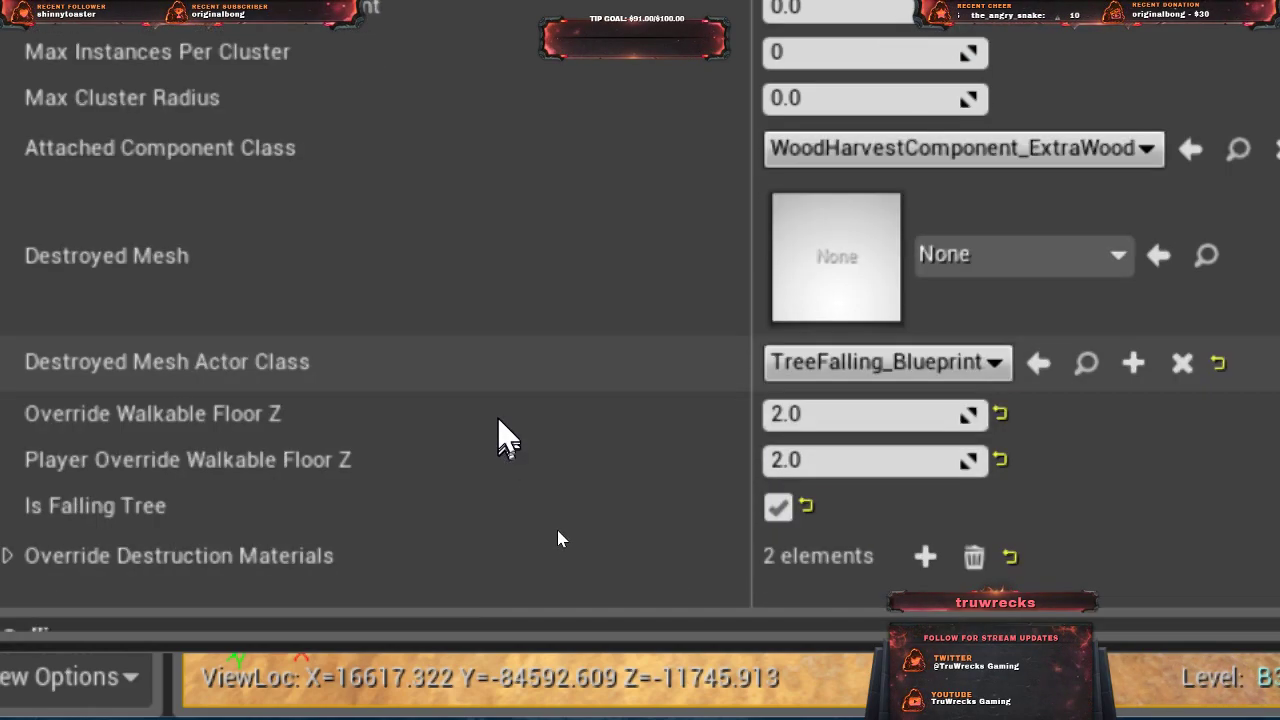
{"action": "scroll", "coordinate": [506, 428], "scroll_direction": "down", "scroll_amount": 6}
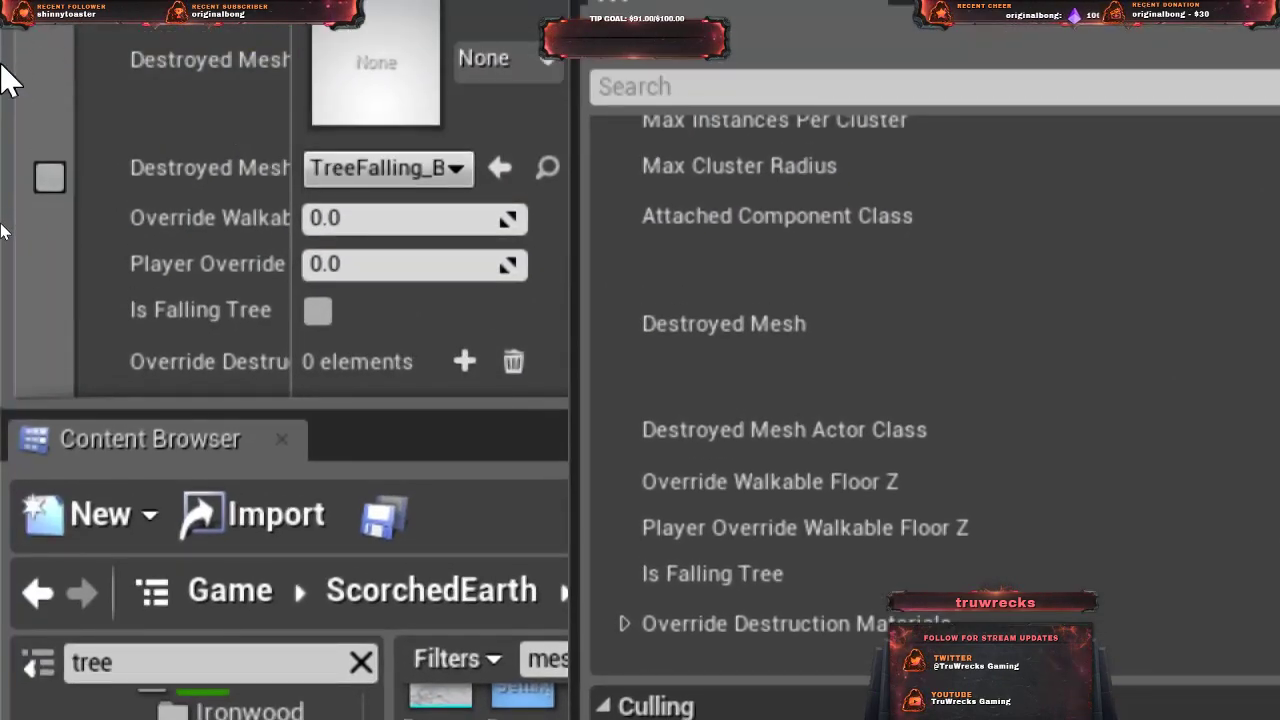
{"action": "left_click", "coordinate": [350, 218]}
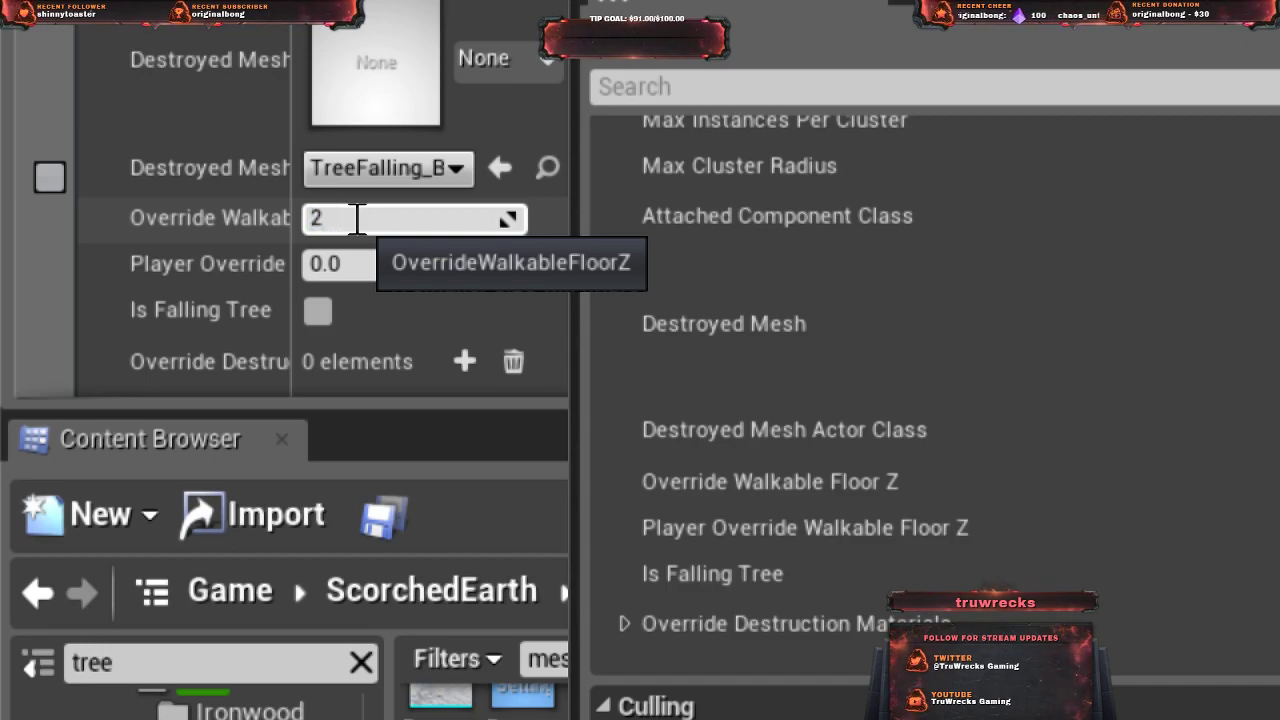
{"action": "type", "text": "2.0"}
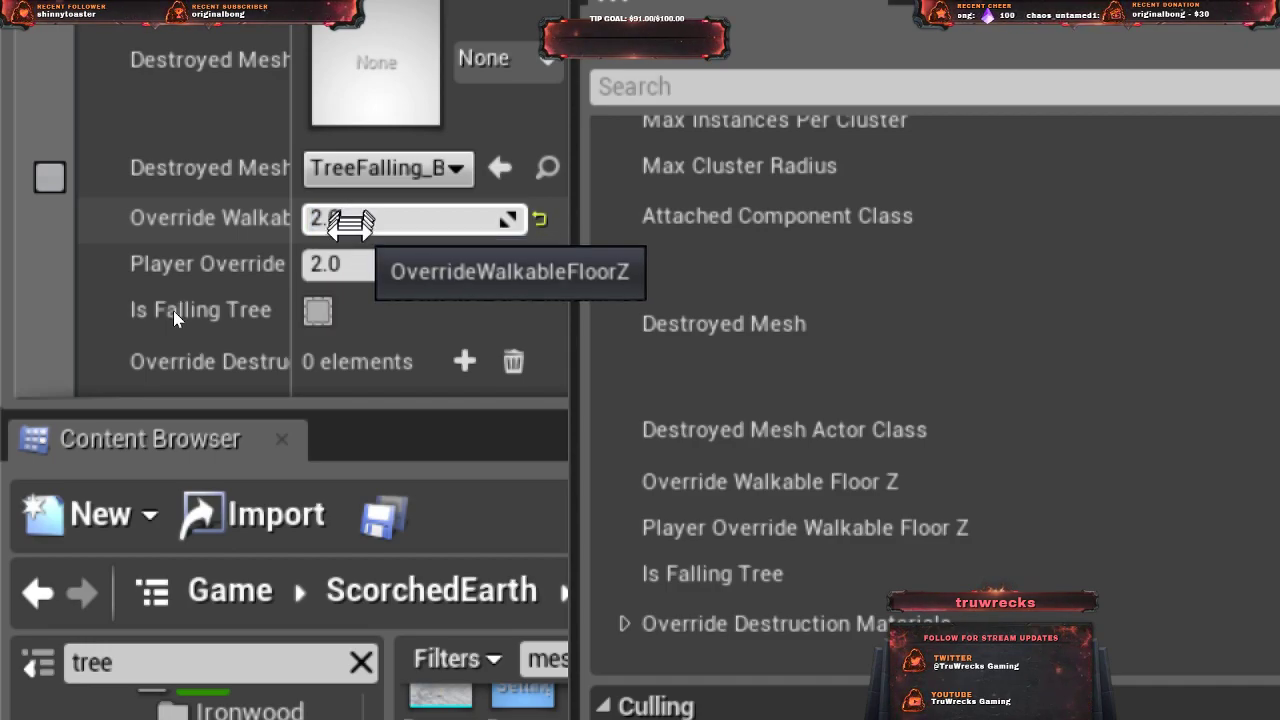
{"action": "key", "text": "Return"}
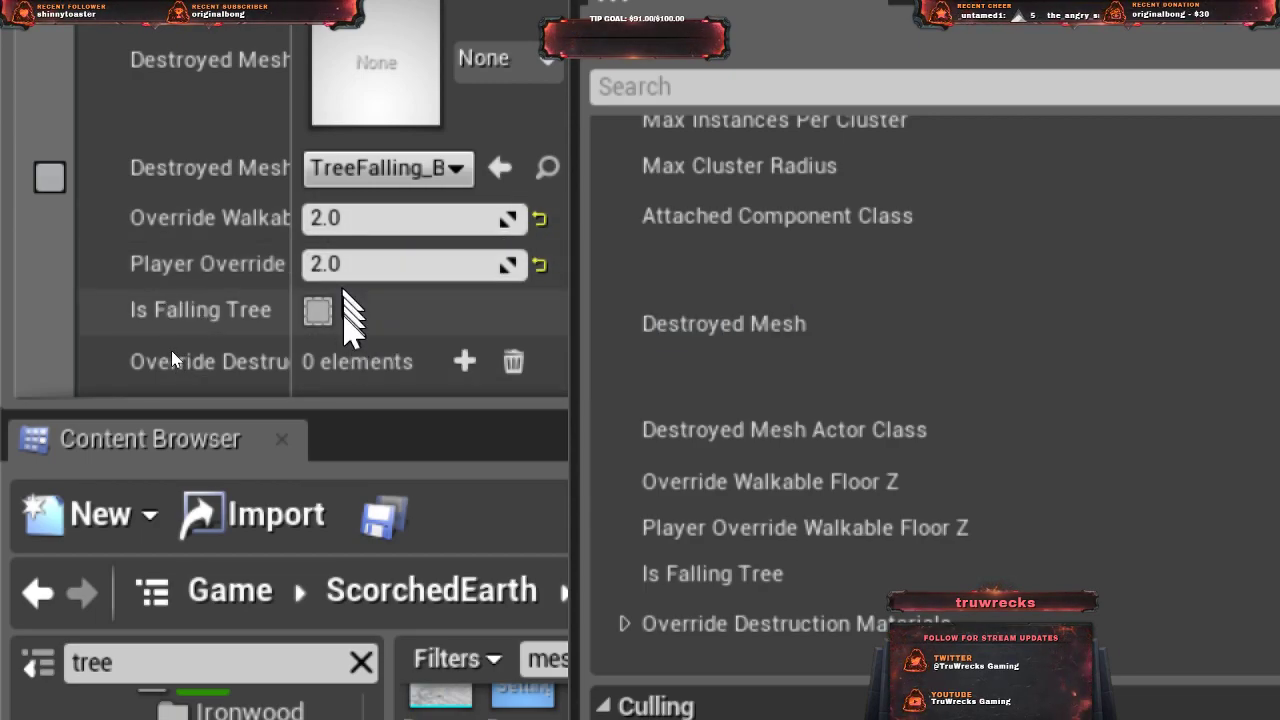
{"action": "left_click", "coordinate": [314, 314]}
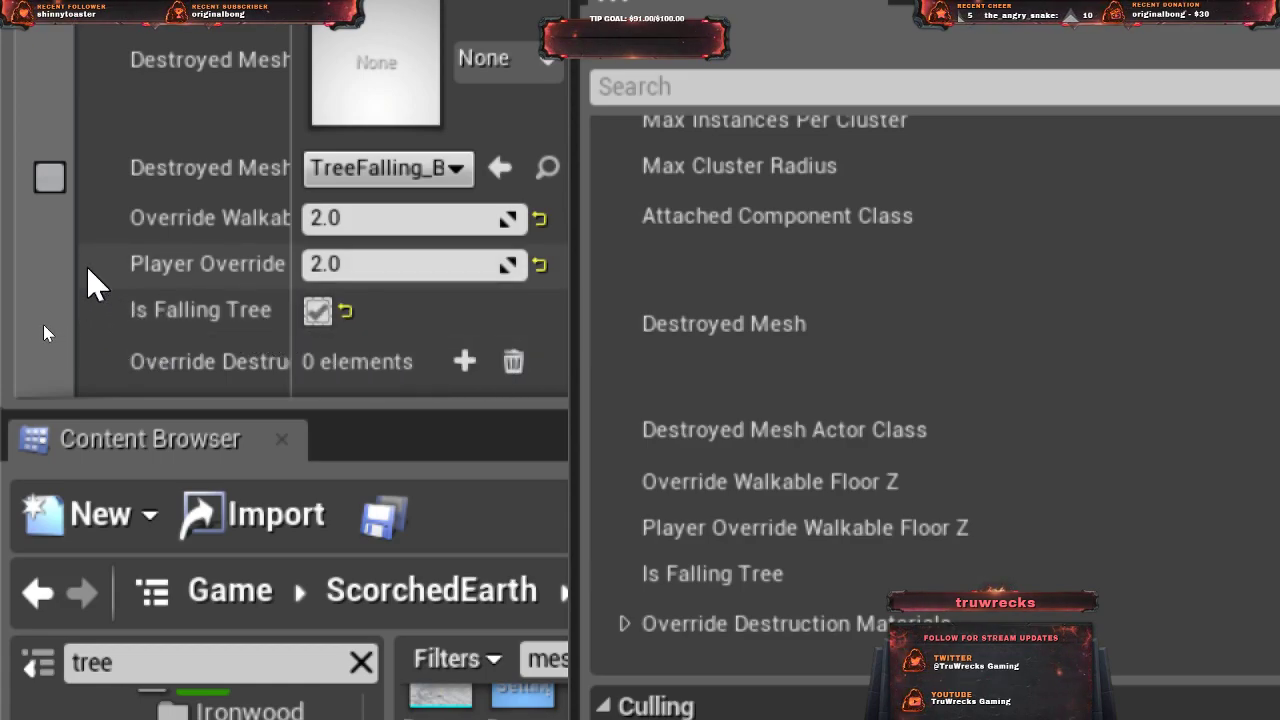
- Copy the settings asset's culling range to the foliage mesh: Start Cull Distance 35000 and End Cull Distance 40000
{"action": "scroll", "coordinate": [30, 302], "scroll_direction": "down", "scroll_amount": 3}
{"action": "scroll", "coordinate": [30, 302], "scroll_direction": "down", "scroll_amount": 4}
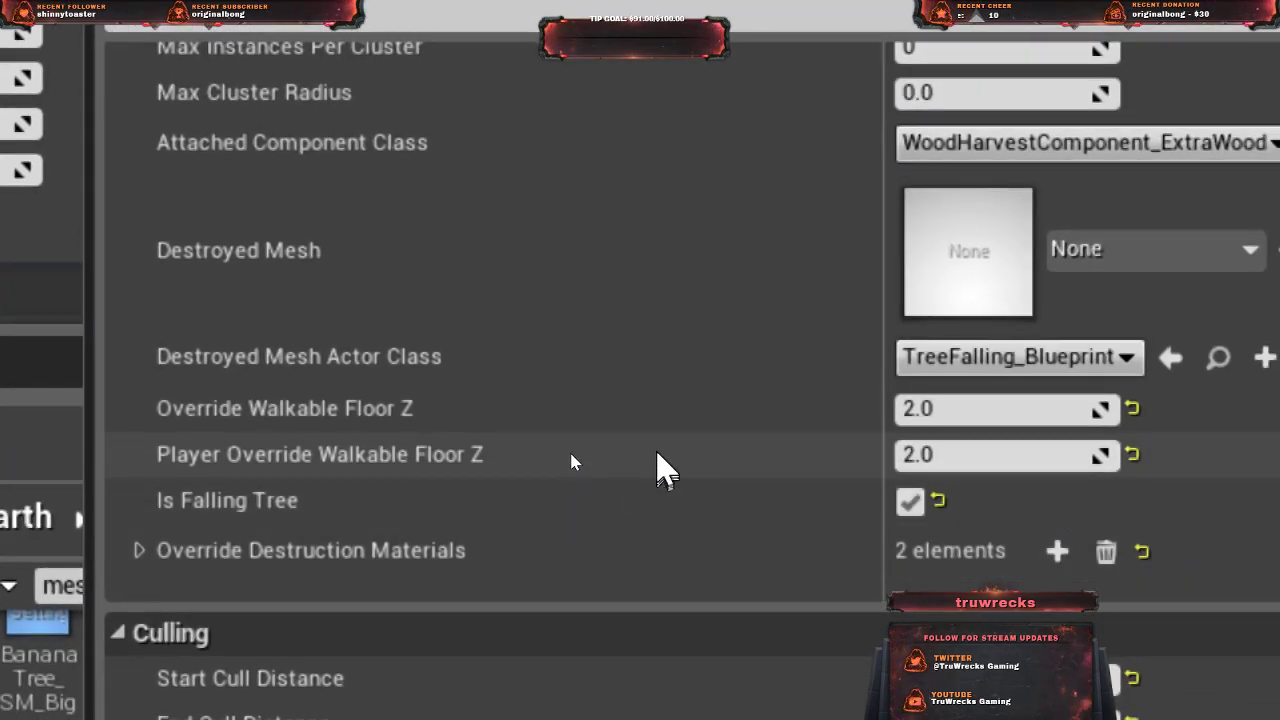
{"action": "scroll", "coordinate": [657, 452], "scroll_direction": "down", "scroll_amount": 8}
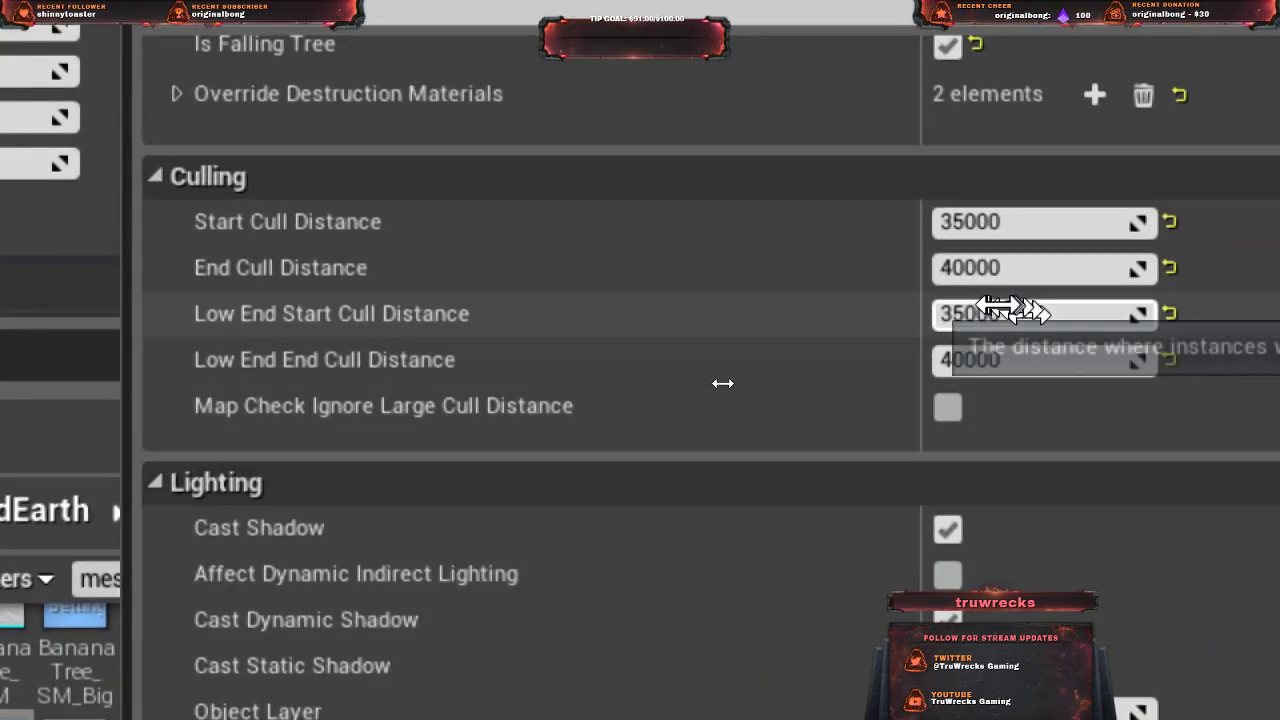
{"action": "left_click", "coordinate": [947, 221]}
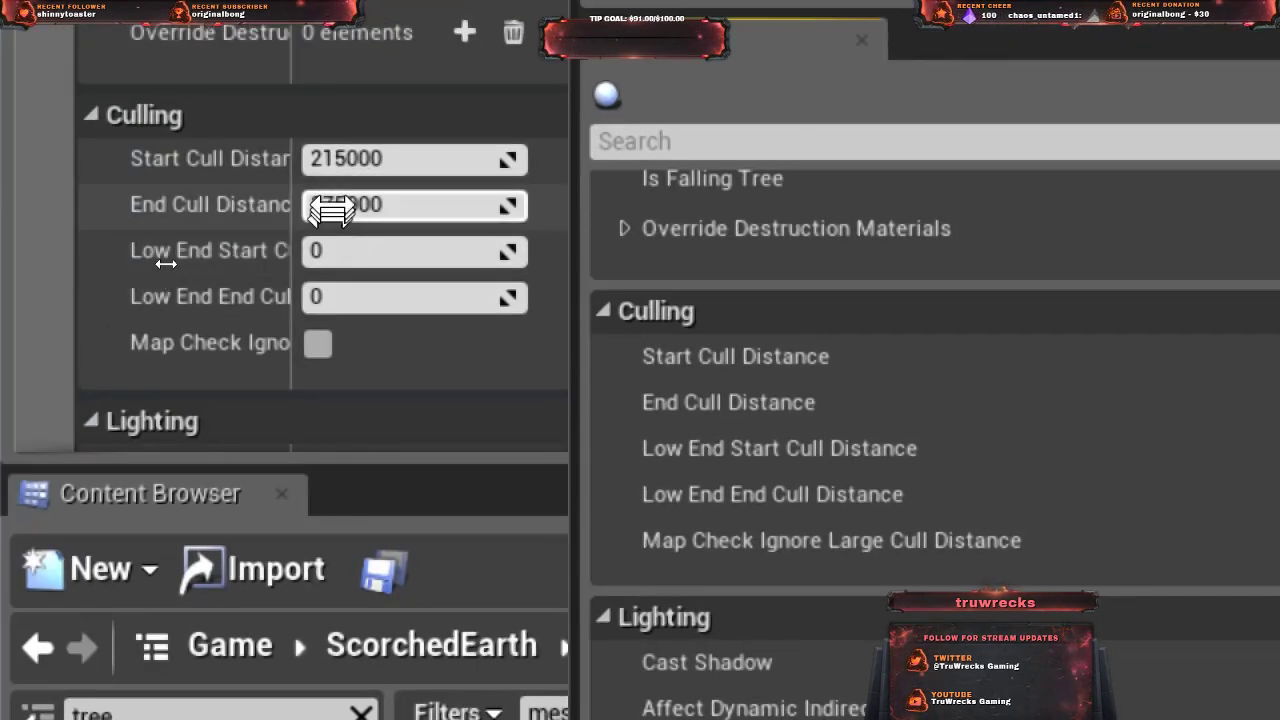
{"action": "left_click", "coordinate": [334, 158]}
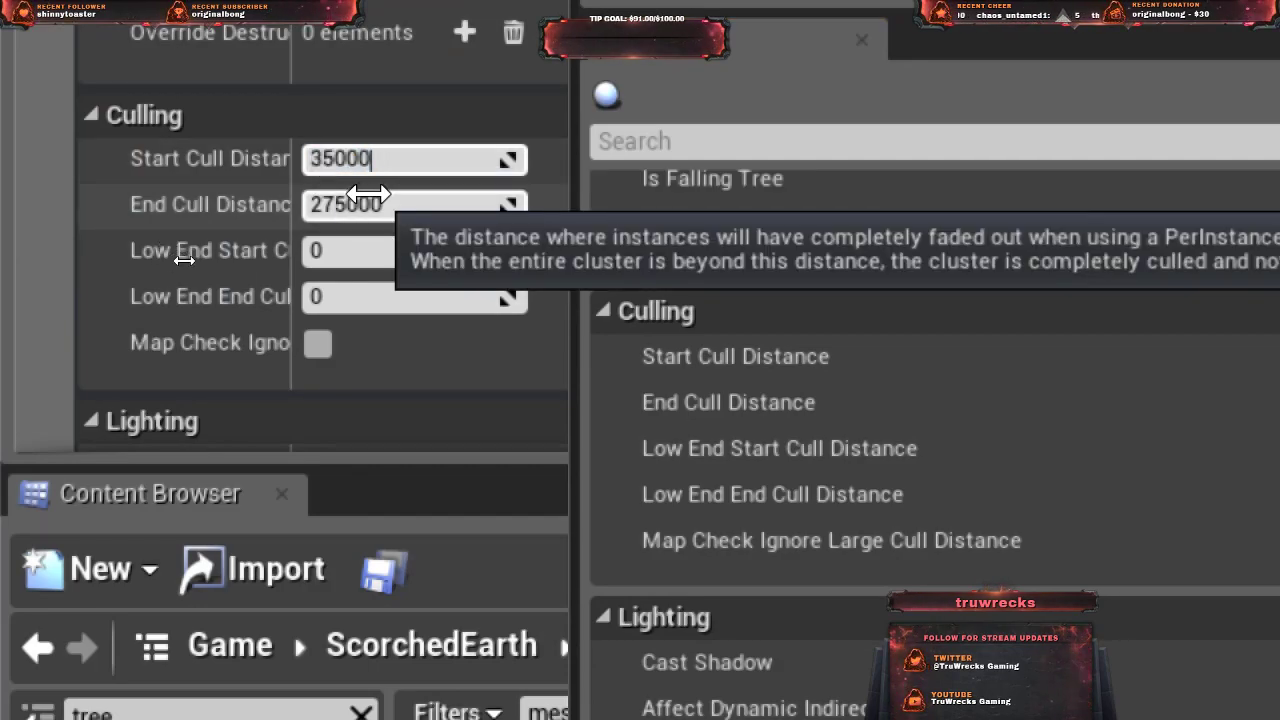
{"action": "type", "text": "35000"}
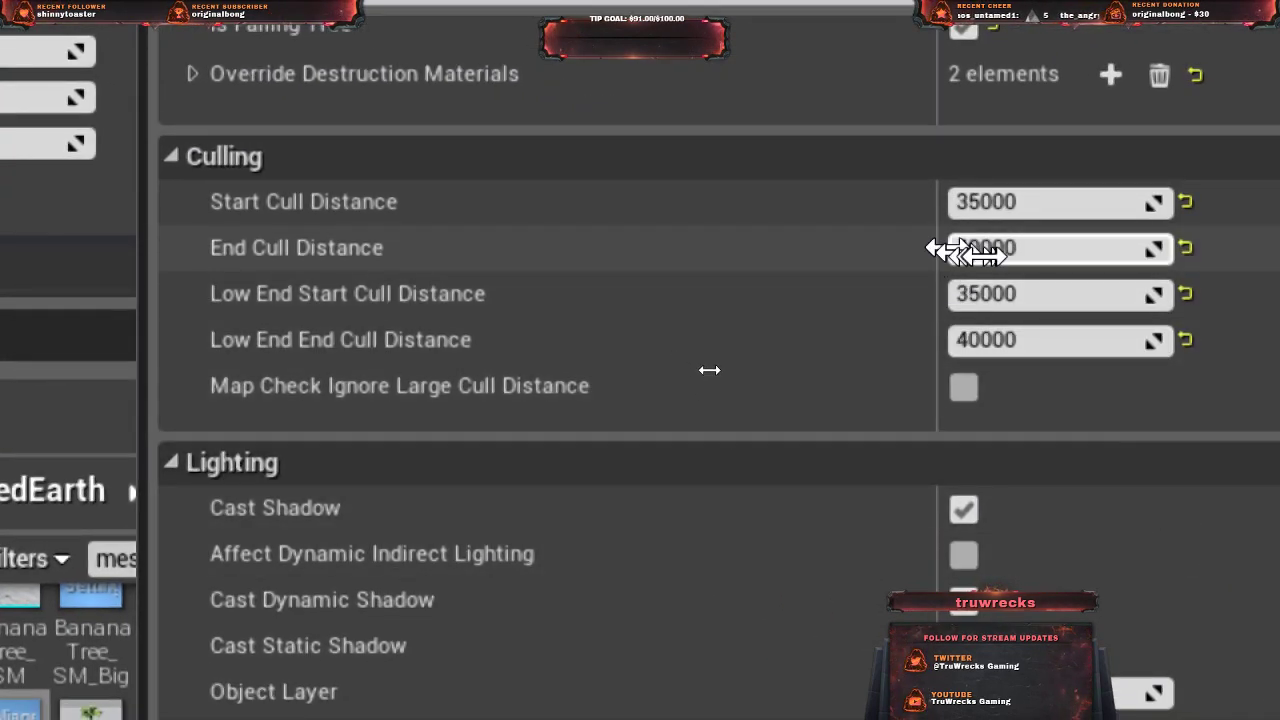
{"action": "left_click", "coordinate": [988, 249]}
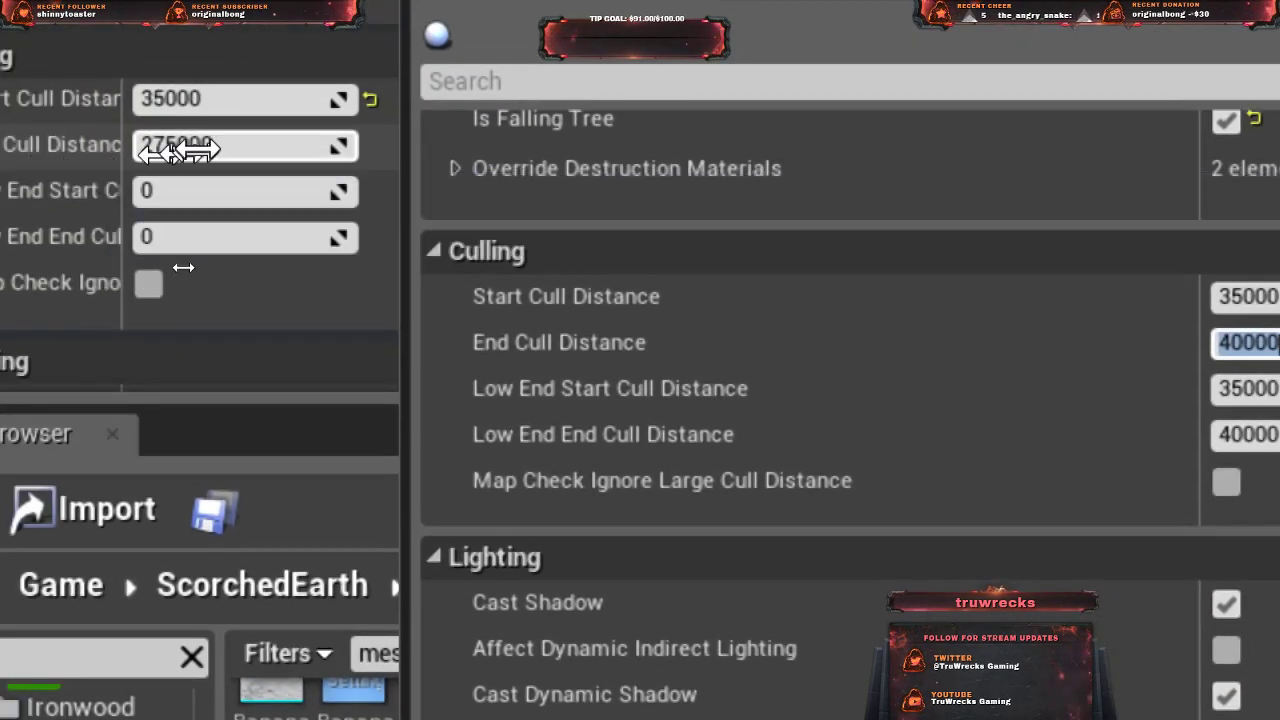
{"action": "left_click", "coordinate": [178, 150]}
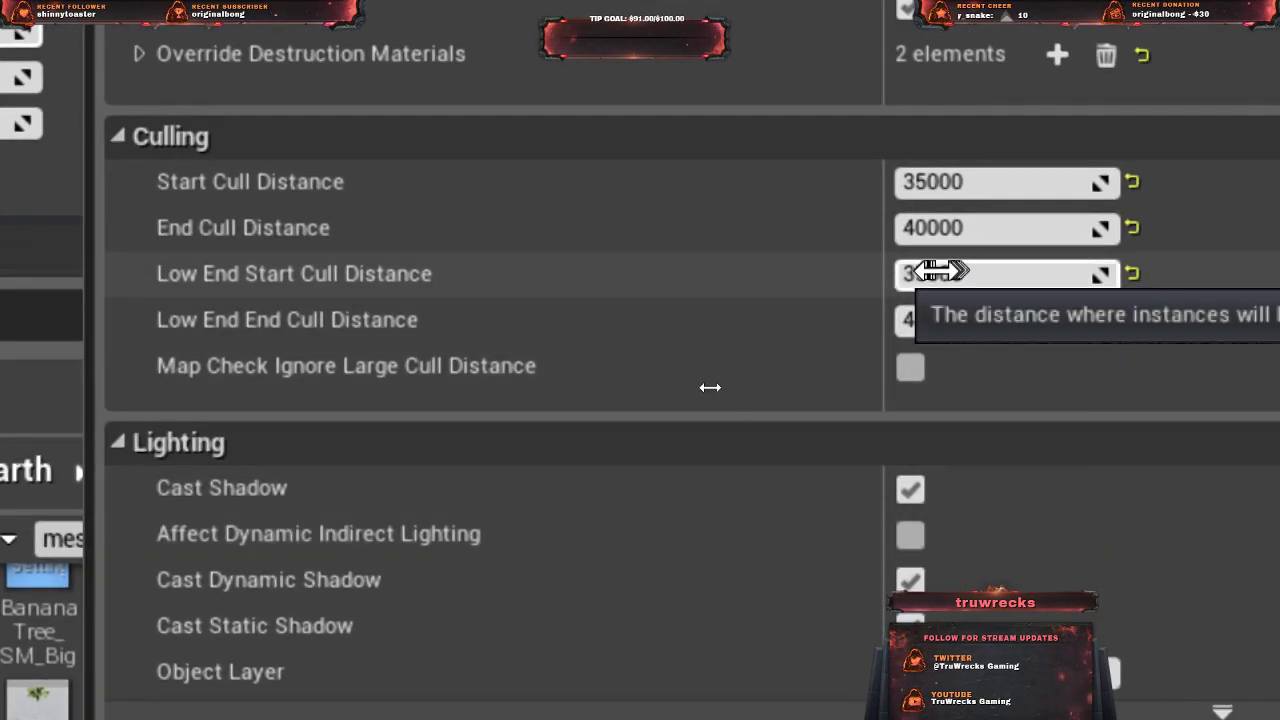
- Set the foliage mesh's Low End Start Cull Distance to 35000 and its Low End End Cull Distance to 40000
{"action": "left_click", "coordinate": [940, 271]}
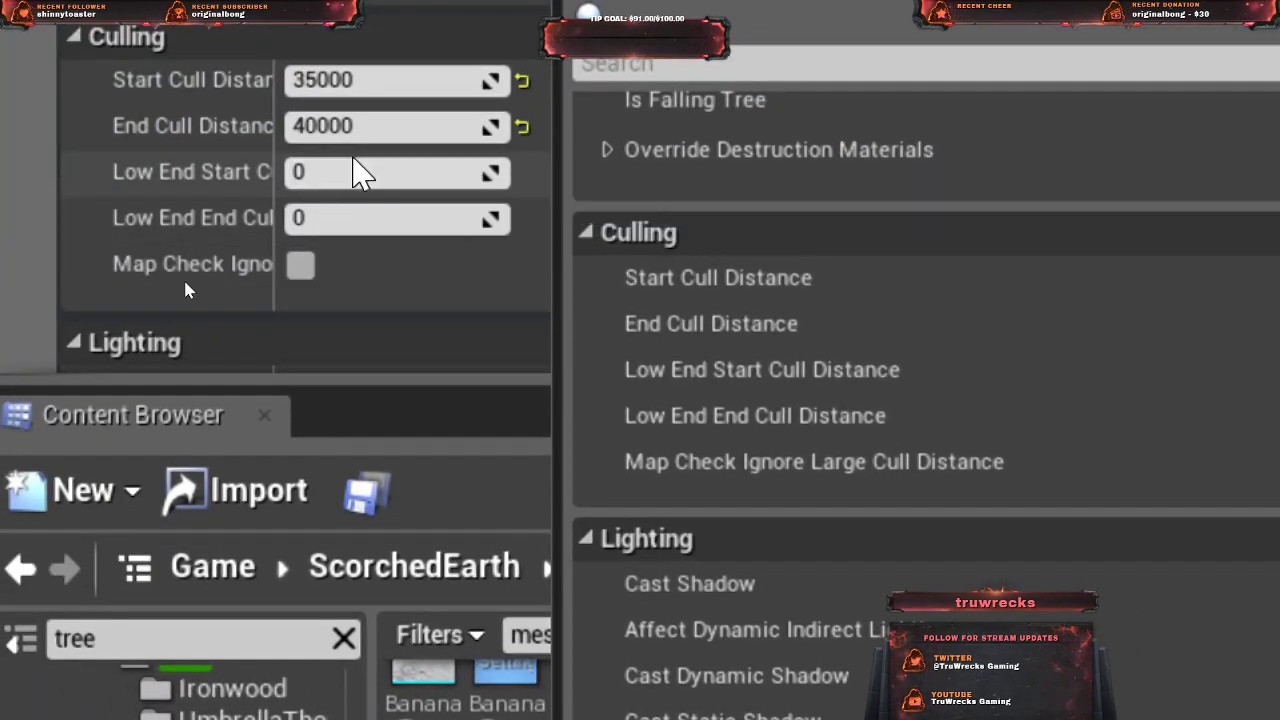
{"action": "left_click", "coordinate": [345, 172]}
{"action": "type", "text": "35000"}
{"action": "key", "text": "Return"}
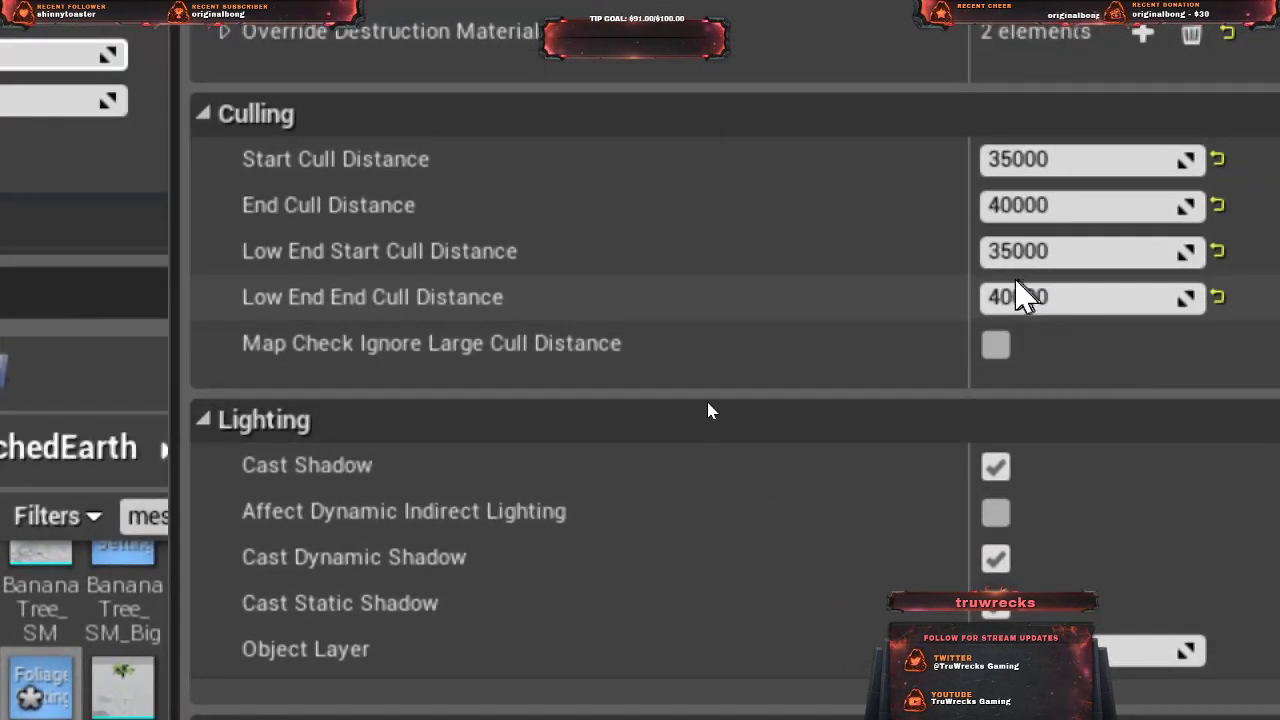
{"action": "left_click", "coordinate": [1032, 297]}
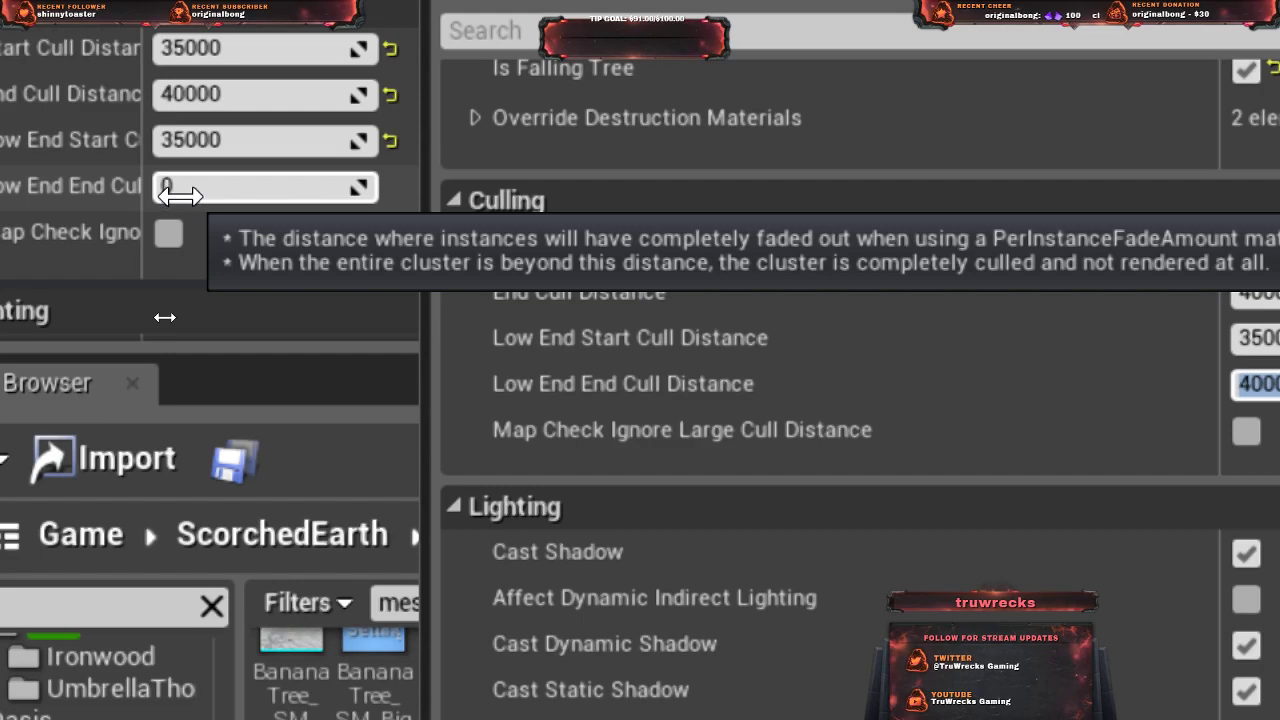
{"action": "left_click", "coordinate": [180, 195]}
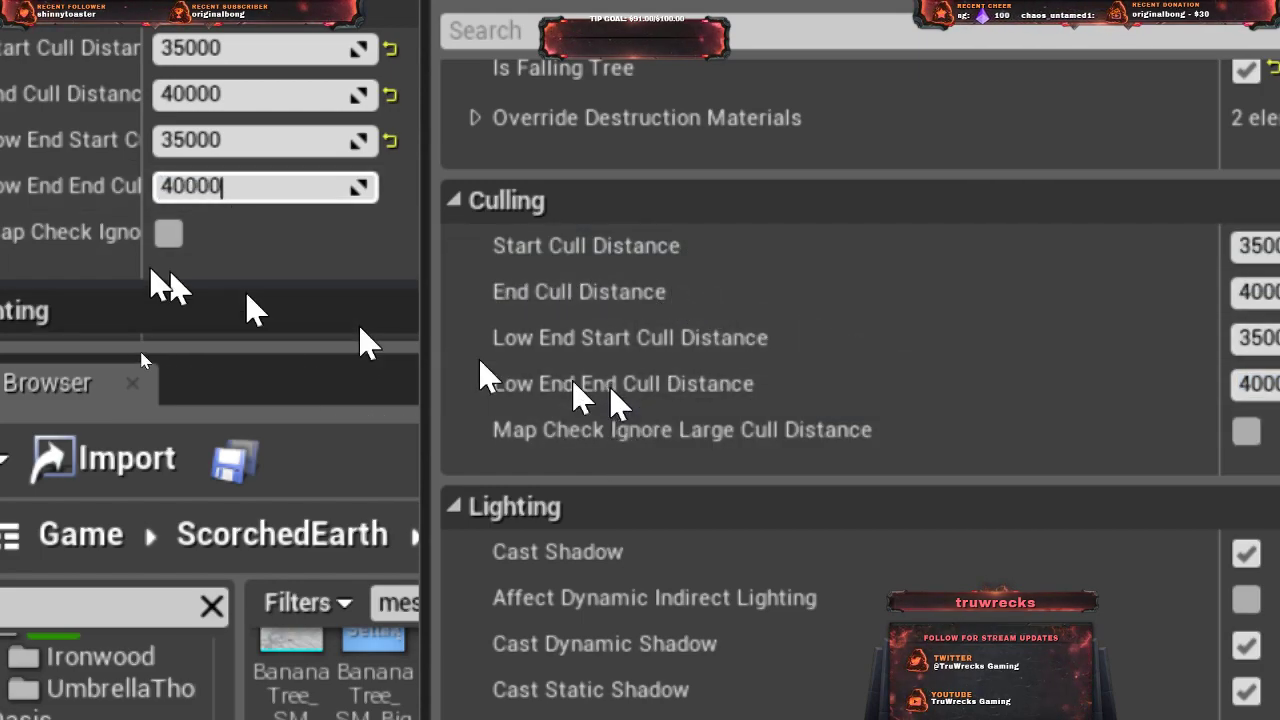
{"action": "scroll", "coordinate": [488, 425], "scroll_direction": "down", "scroll_amount": 3}
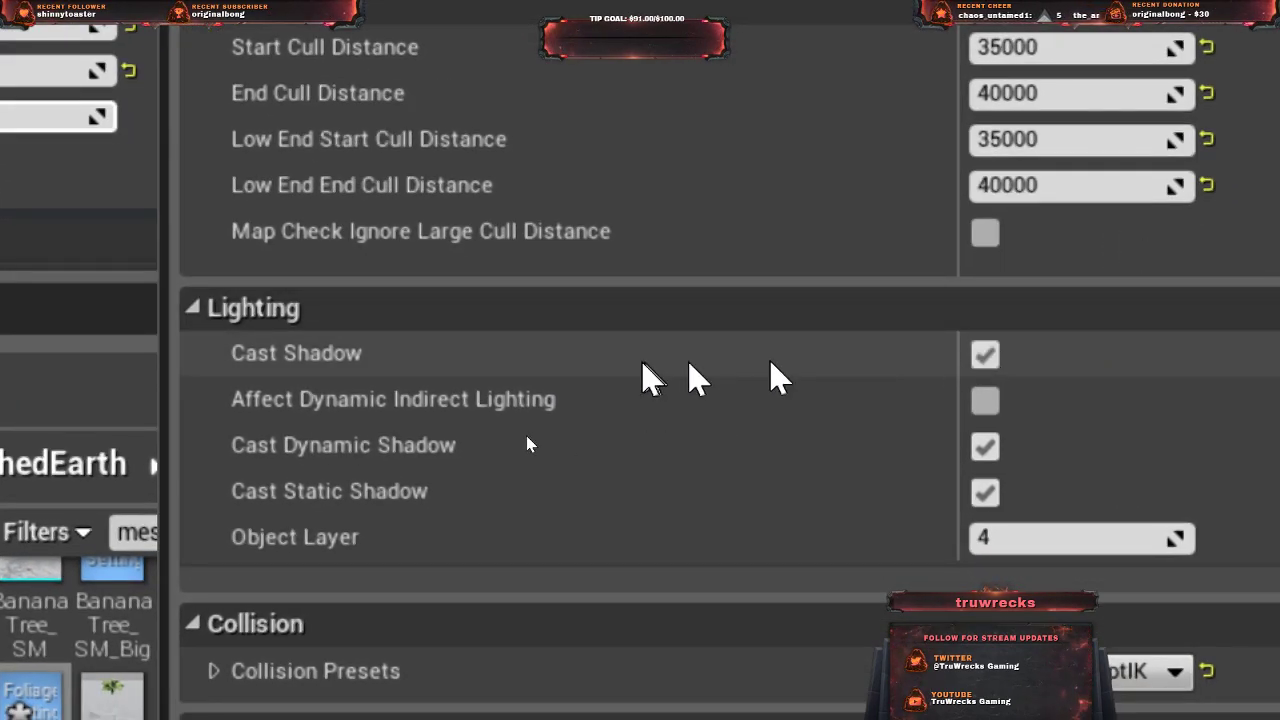
{"action": "scroll", "coordinate": [661, 366], "scroll_direction": "down", "scroll_amount": 2}
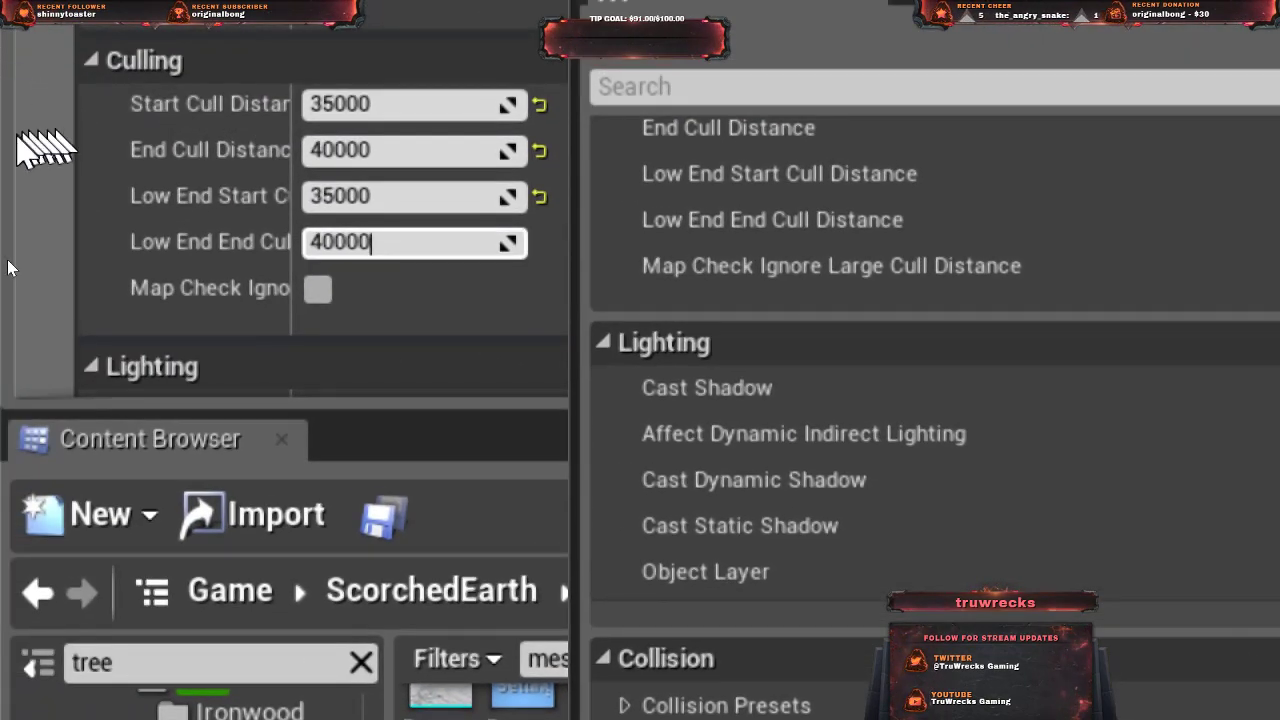
- Set the foliage mesh's Collision Presets to BlockAllExceptIK and enable Receives Decals
{"action": "scroll", "coordinate": [8, 267], "scroll_direction": "down", "scroll_amount": 7}
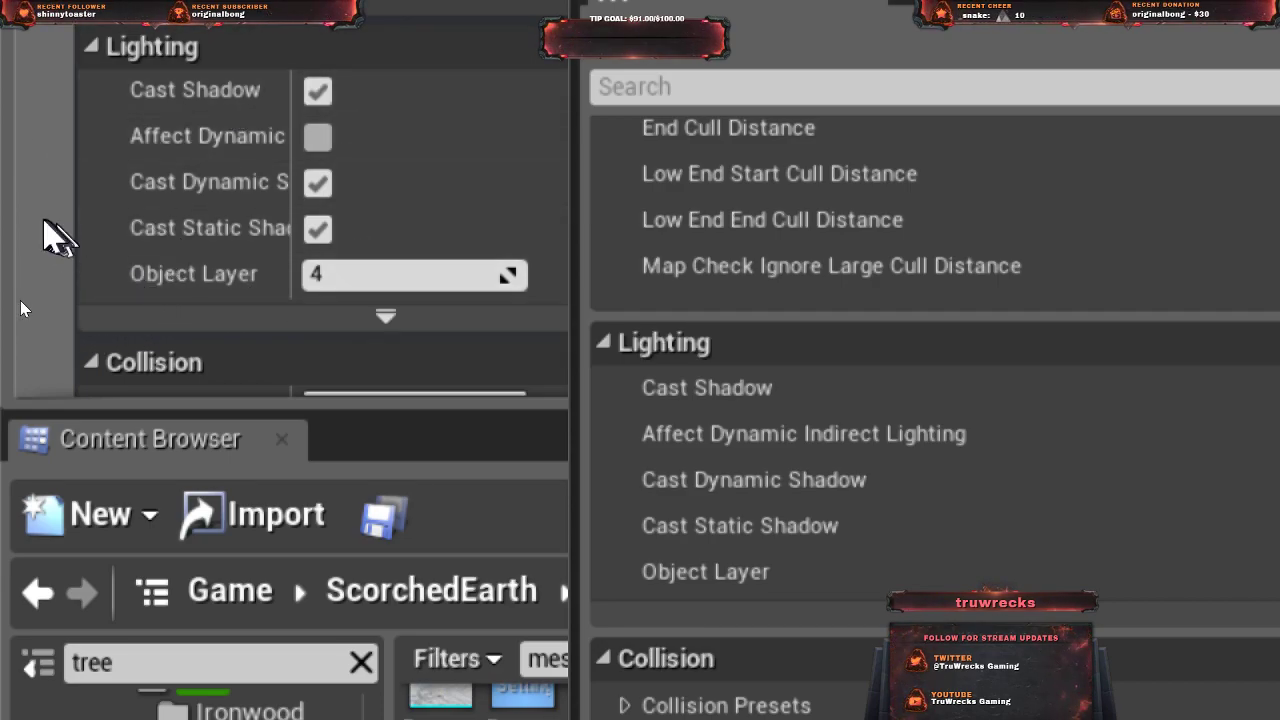
{"action": "scroll", "coordinate": [25, 310], "scroll_direction": "down", "scroll_amount": 4}
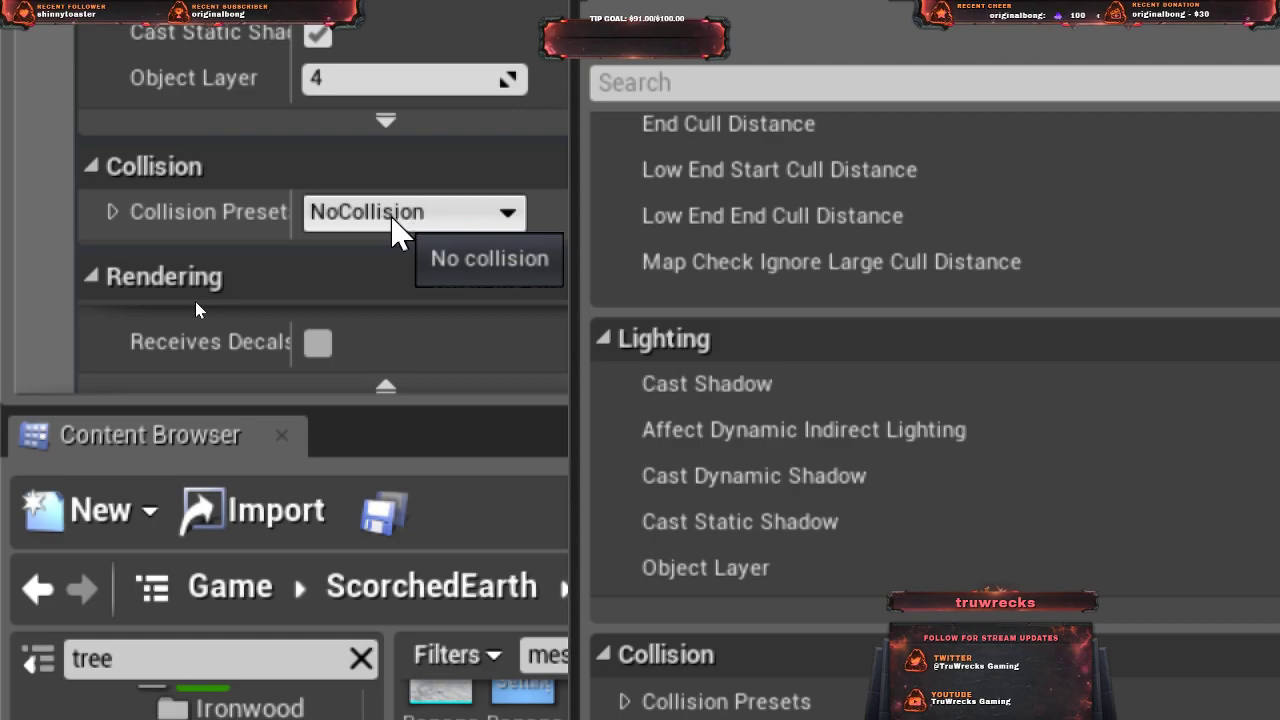
{"action": "left_click", "coordinate": [508, 213]}
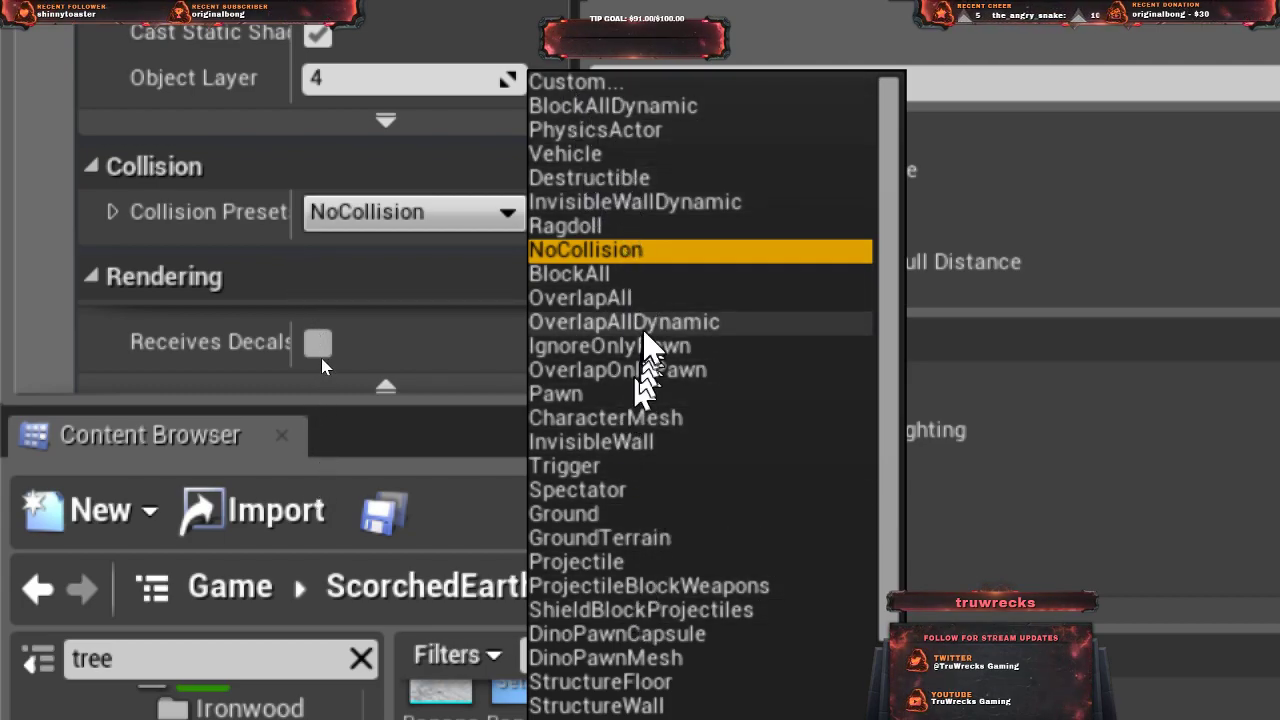
{"action": "scroll", "coordinate": [650, 356], "scroll_direction": "down", "scroll_amount": 3}
{"action": "scroll", "coordinate": [652, 372], "scroll_direction": "down", "scroll_amount": 5}
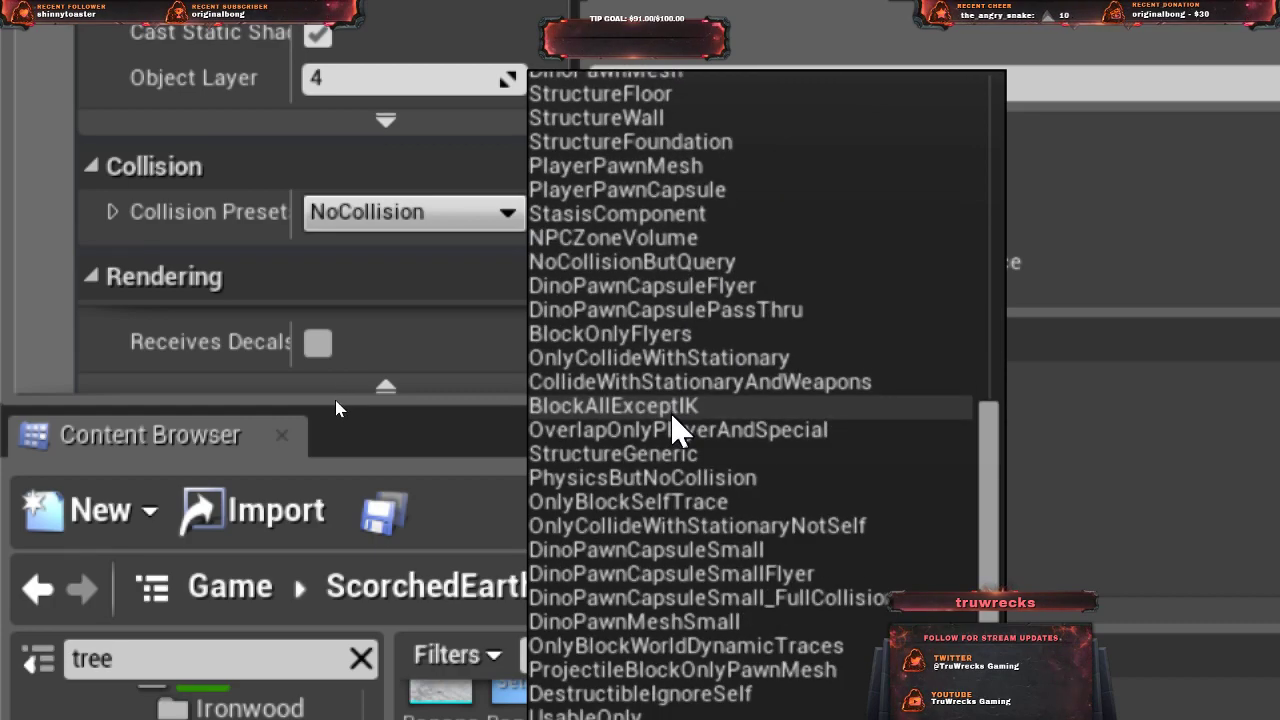
{"action": "scroll", "coordinate": [659, 507], "scroll_direction": "up", "scroll_amount": 5}
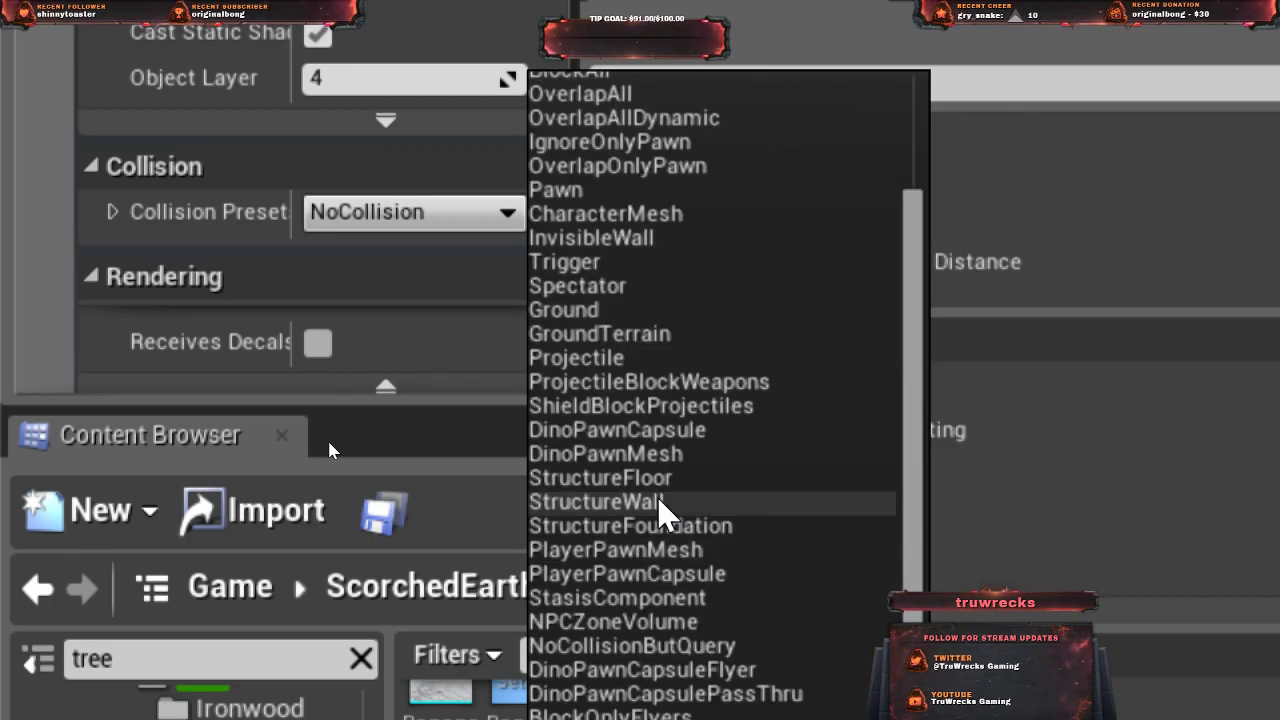
{"action": "scroll", "coordinate": [657, 500], "scroll_direction": "down", "scroll_amount": 5}
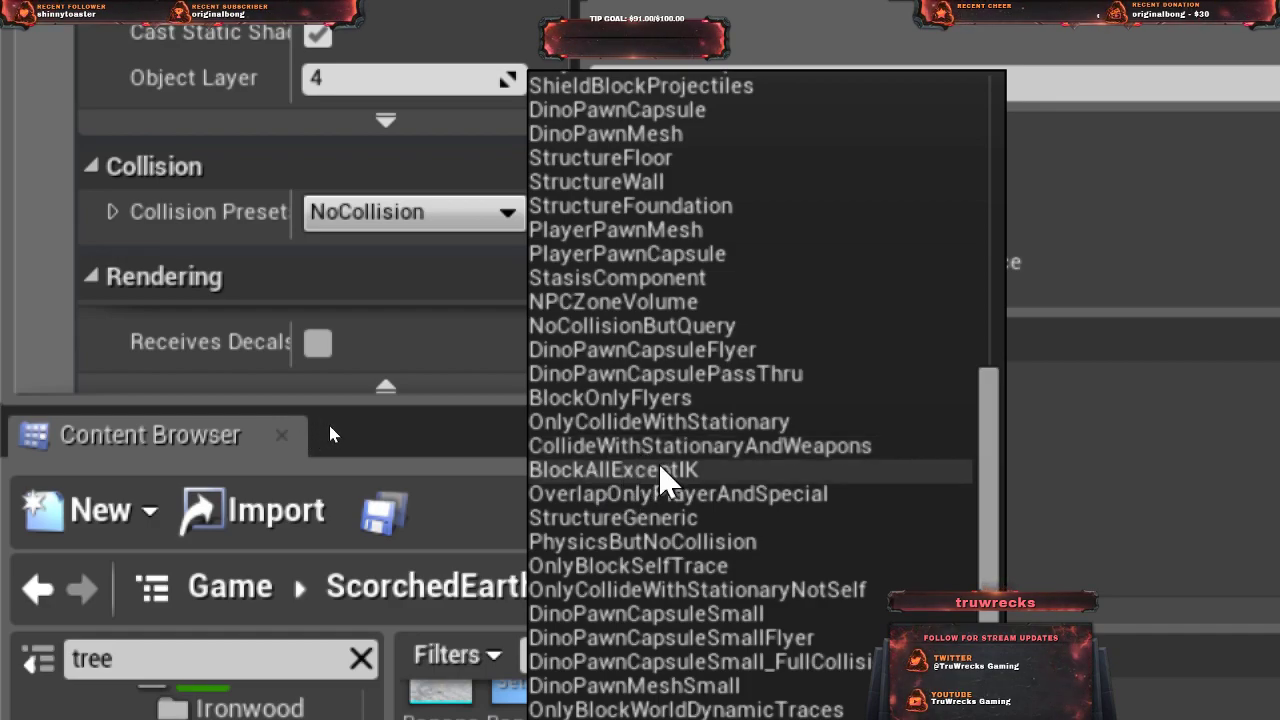
{"action": "left_click", "coordinate": [660, 470]}
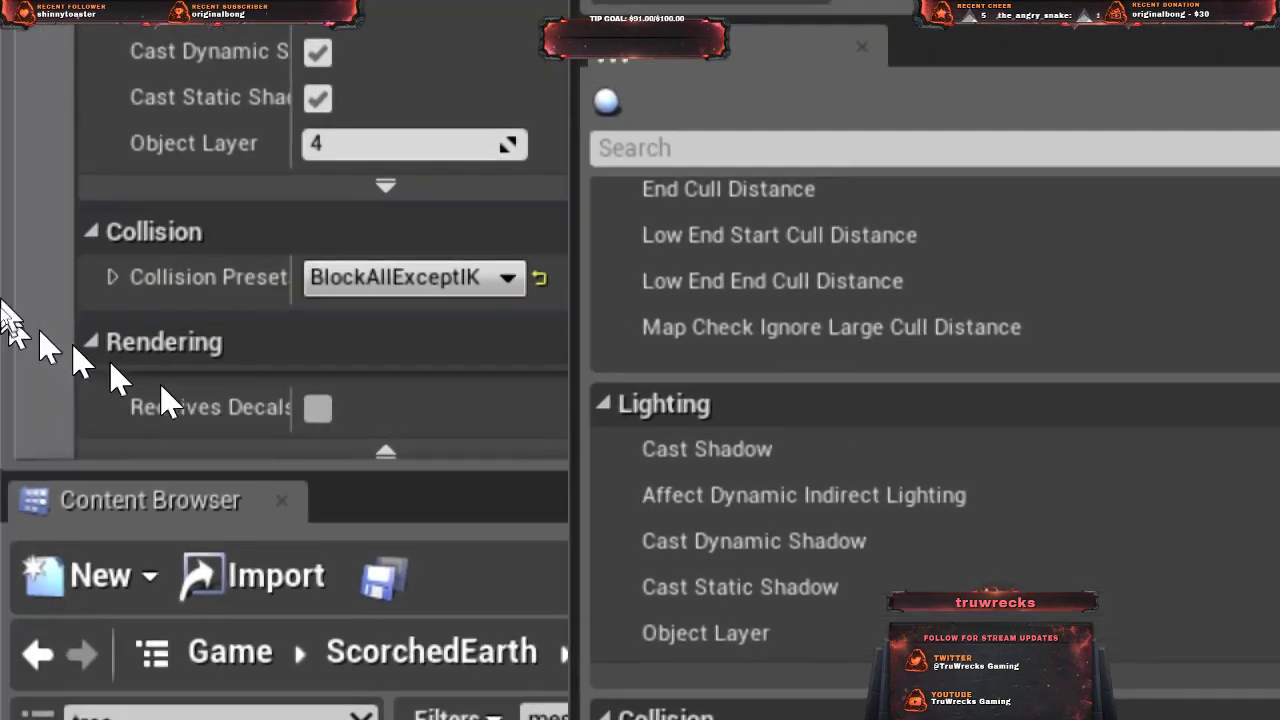
{"action": "left_click", "coordinate": [313, 410]}
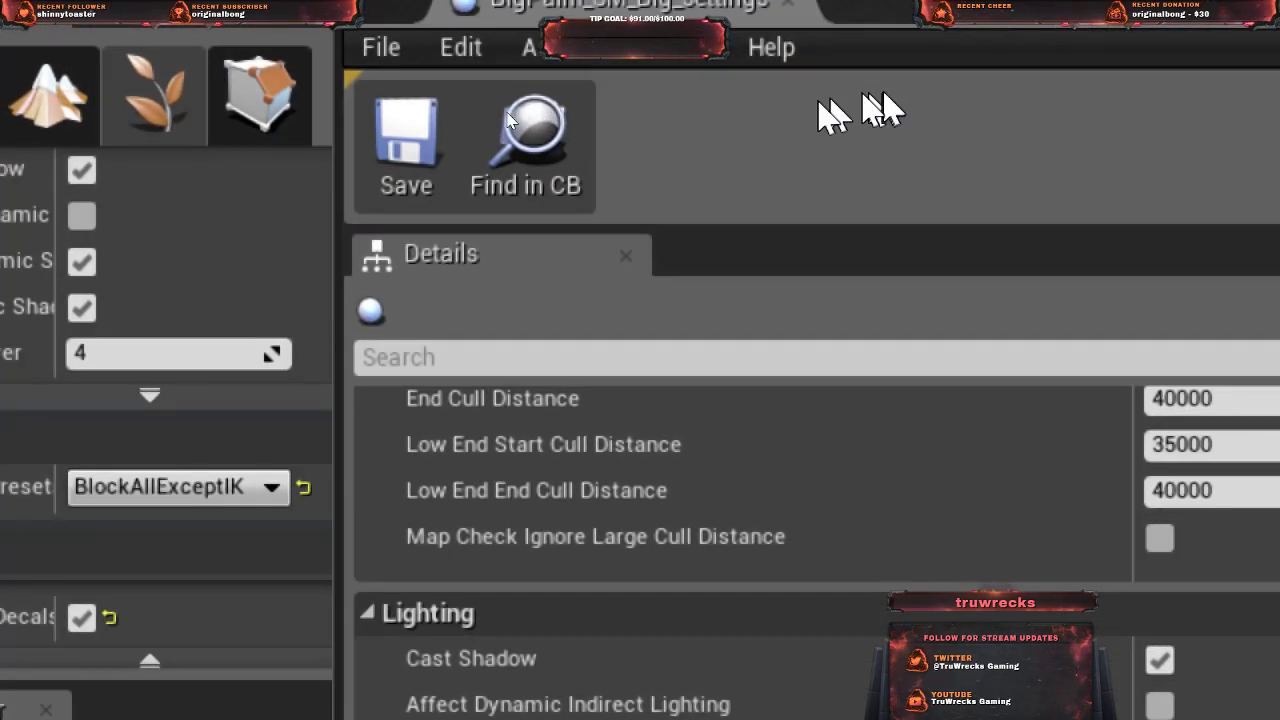
- Return the screen magnification to 100% and close the BigPalm_SM_Big_settings asset window
{"action": "left_click", "coordinate": [392, 135]}
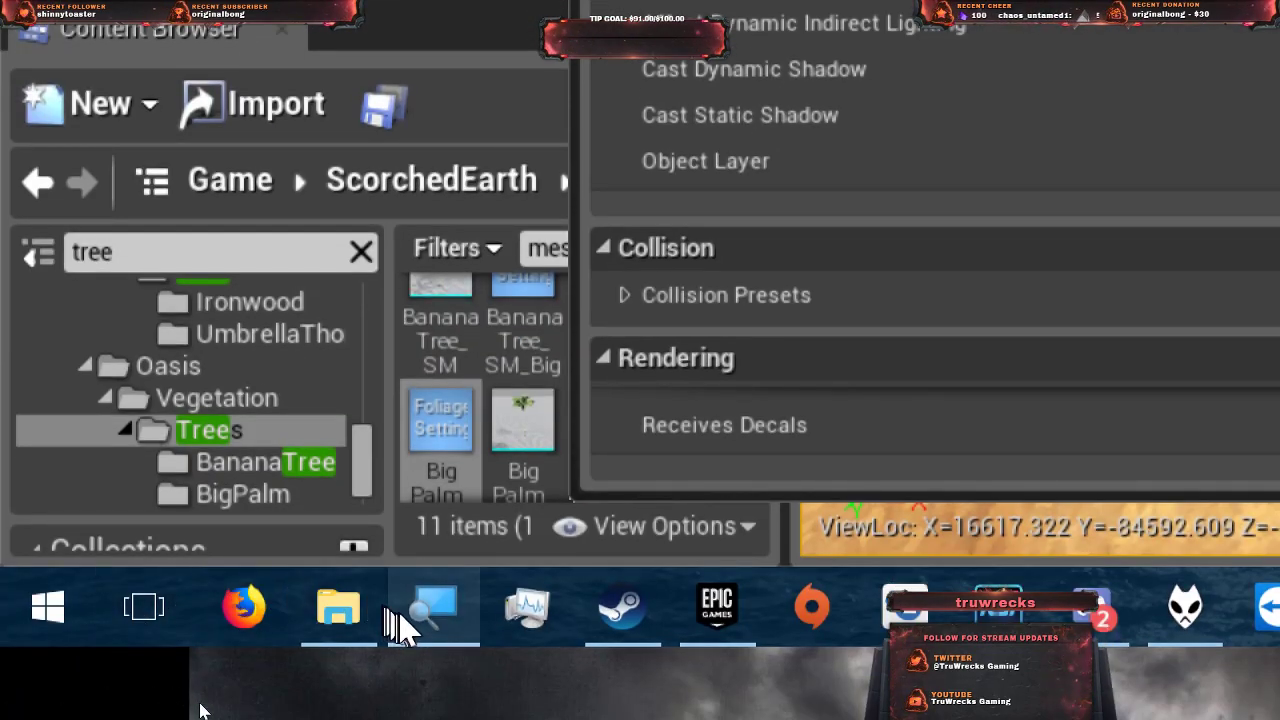
{"action": "left_click", "coordinate": [420, 605]}
{"action": "left_click", "coordinate": [838, 360]}
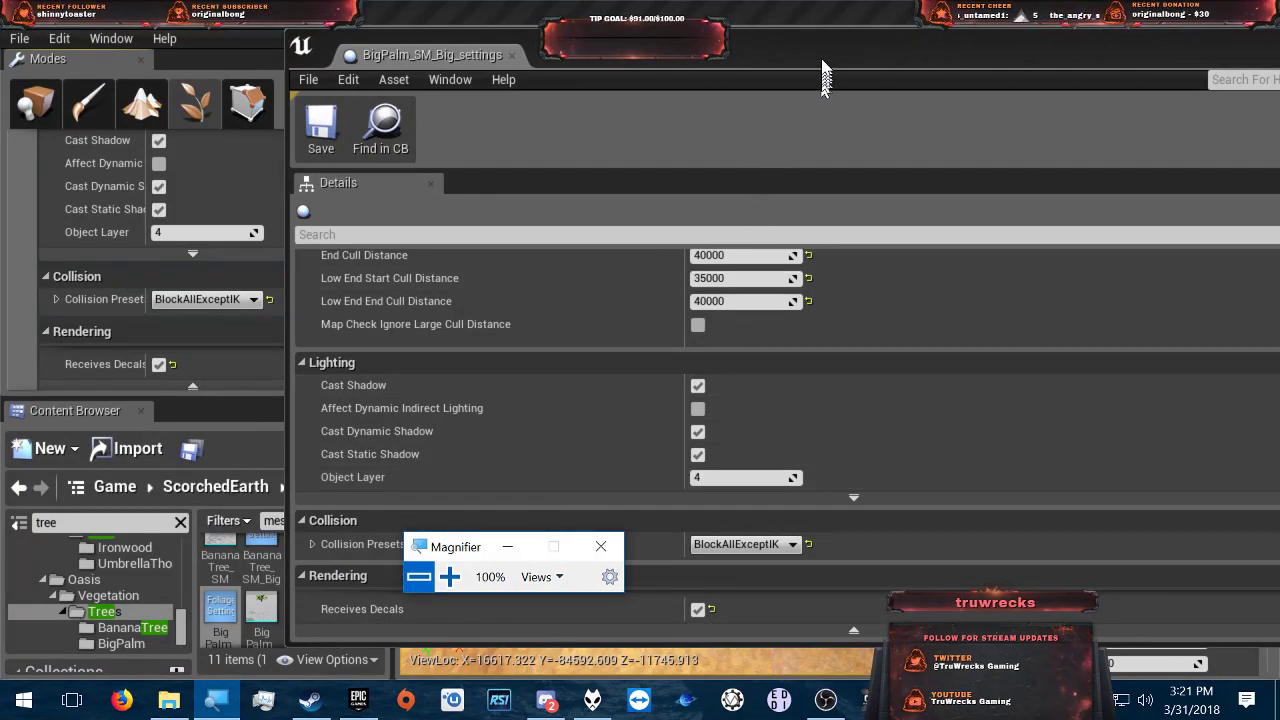
{"action": "left_click_drag", "start_coordinate": [820, 47], "coordinate": [673, 68]}
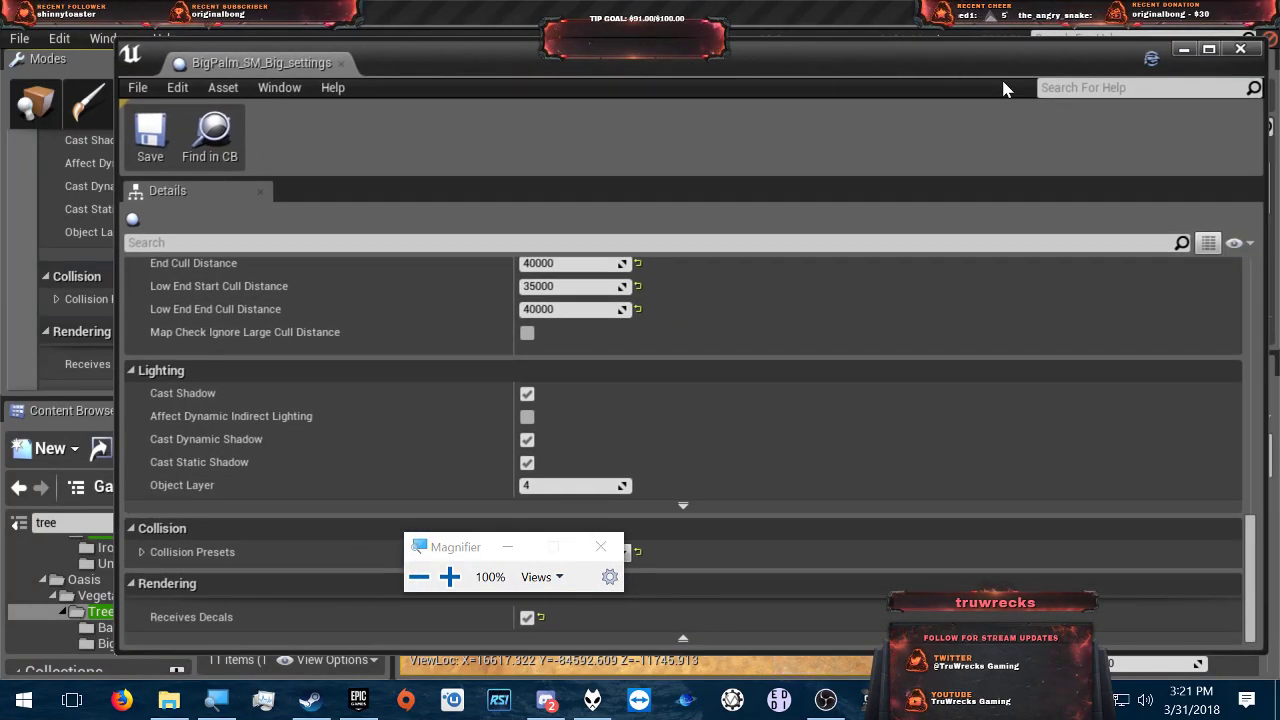
{"action": "left_click", "coordinate": [1240, 48]}
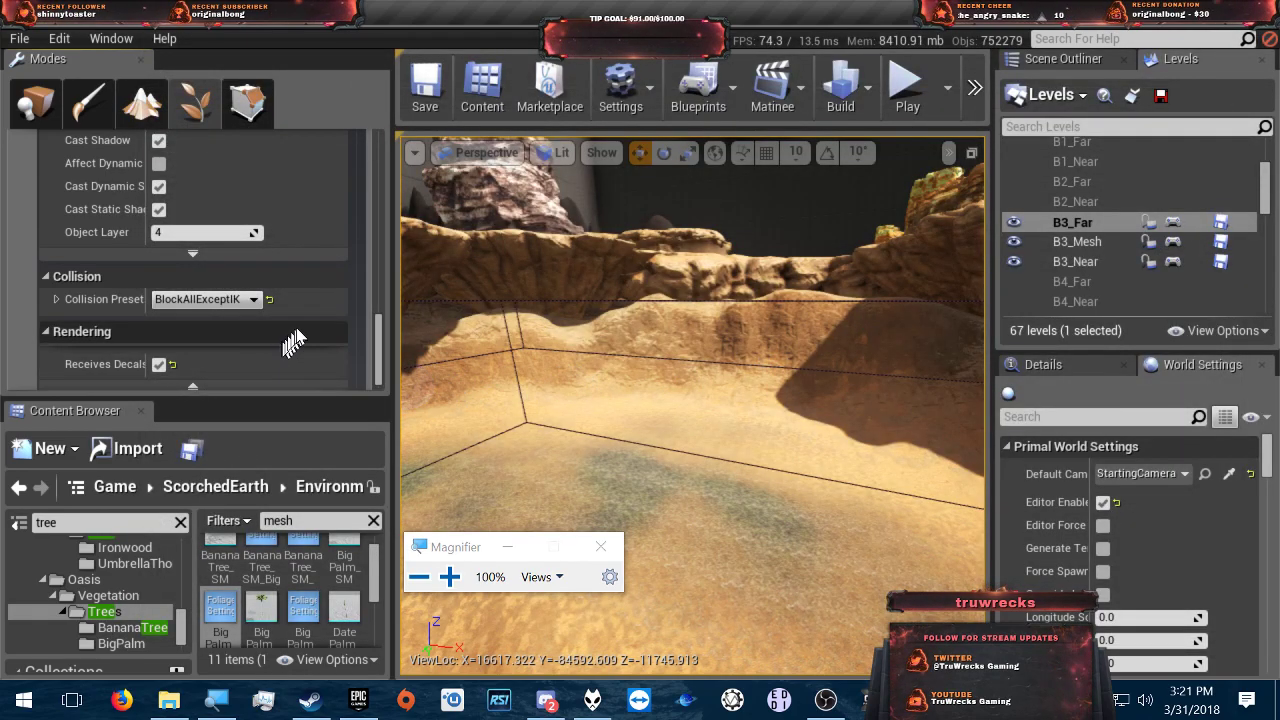
- Collapse the BigPalm_SM foliage mesh's settings and tick the mesh so it is active for painting
{"action": "scroll", "coordinate": [296, 347], "scroll_direction": "up", "scroll_amount": 1}
{"action": "scroll", "coordinate": [339, 322], "scroll_direction": "up", "scroll_amount": 10}
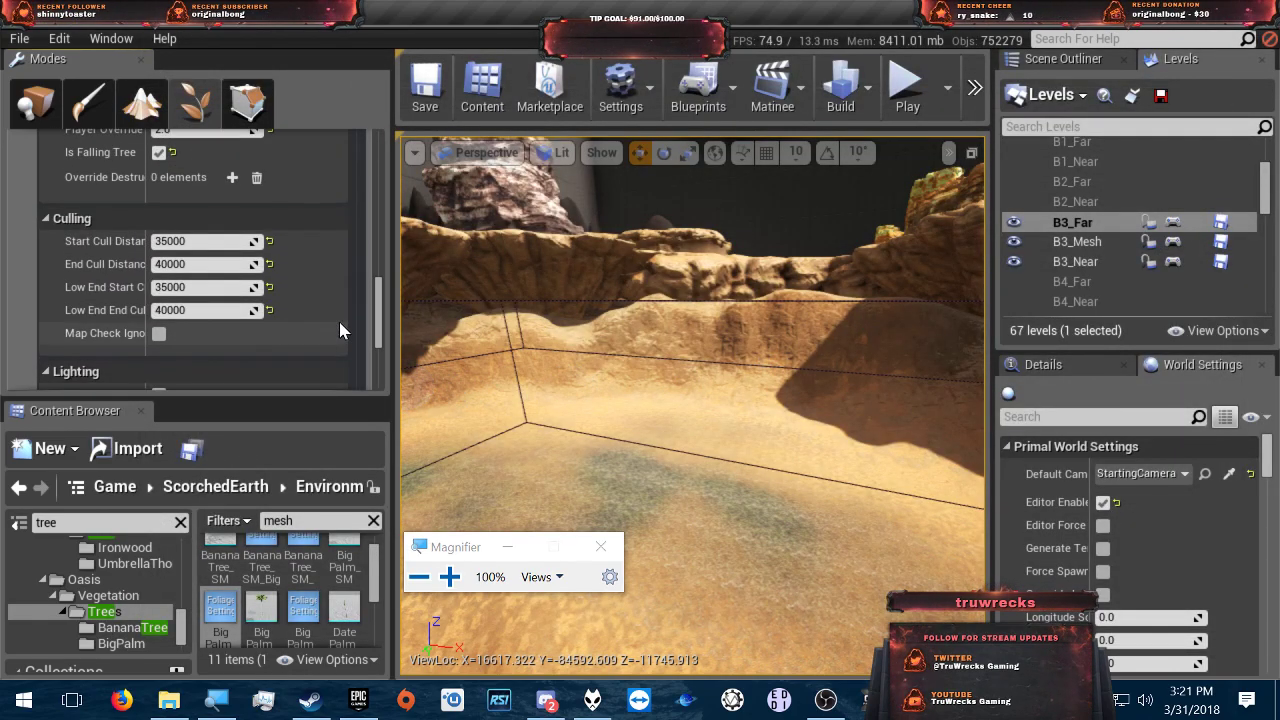
{"action": "scroll", "coordinate": [350, 310], "scroll_direction": "up", "scroll_amount": 8}
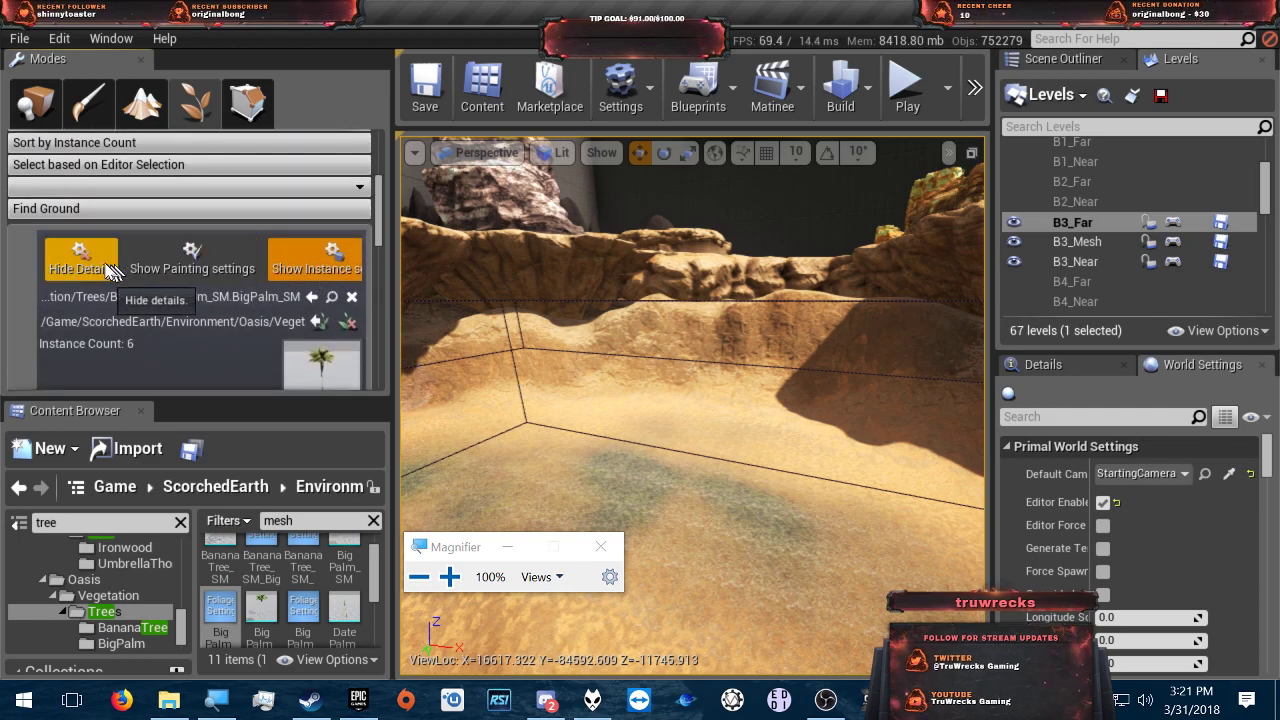
{"action": "left_click", "coordinate": [91, 257]}
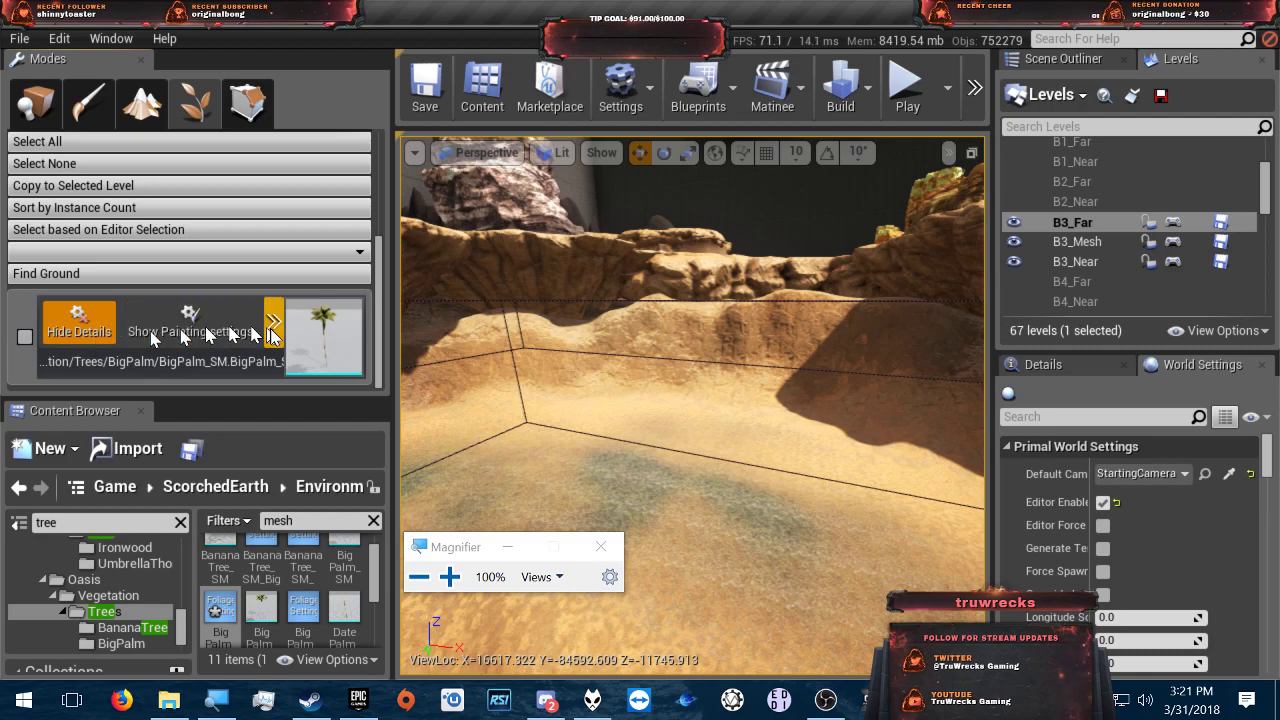
{"action": "left_click", "coordinate": [25, 340]}
{"action": "left_click", "coordinate": [24, 339]}
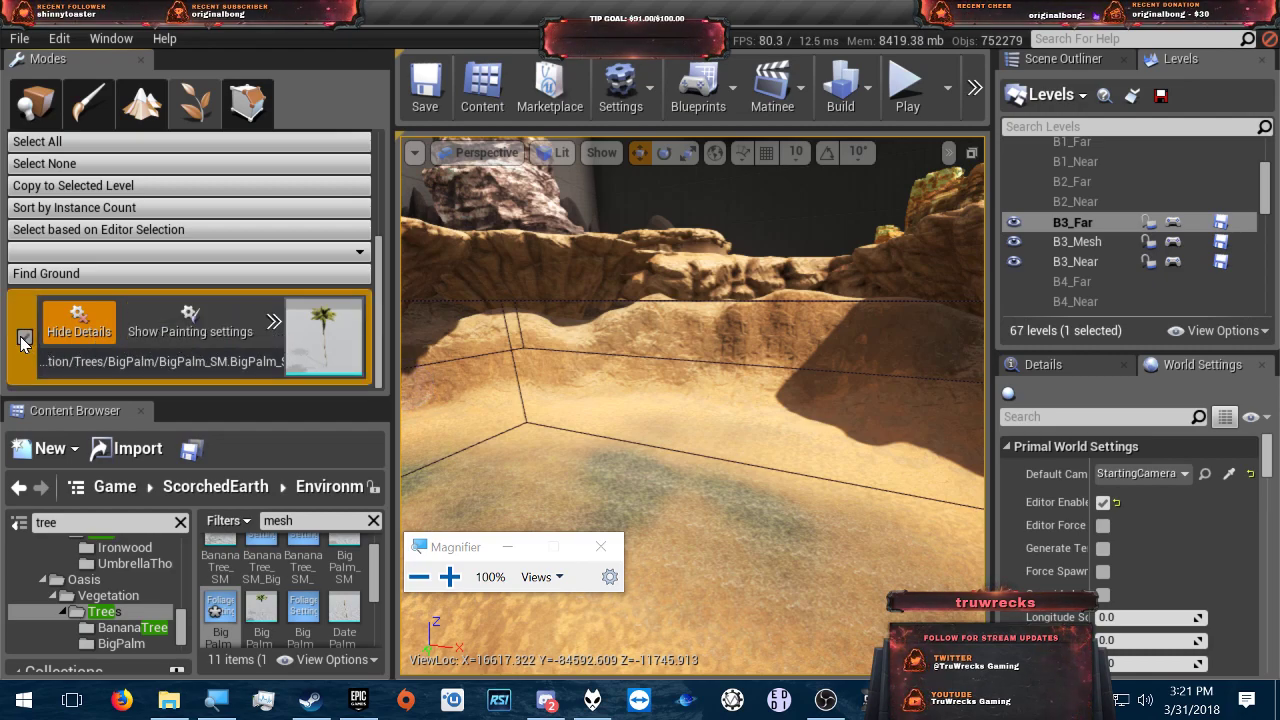
{"action": "left_click", "coordinate": [25, 339]}
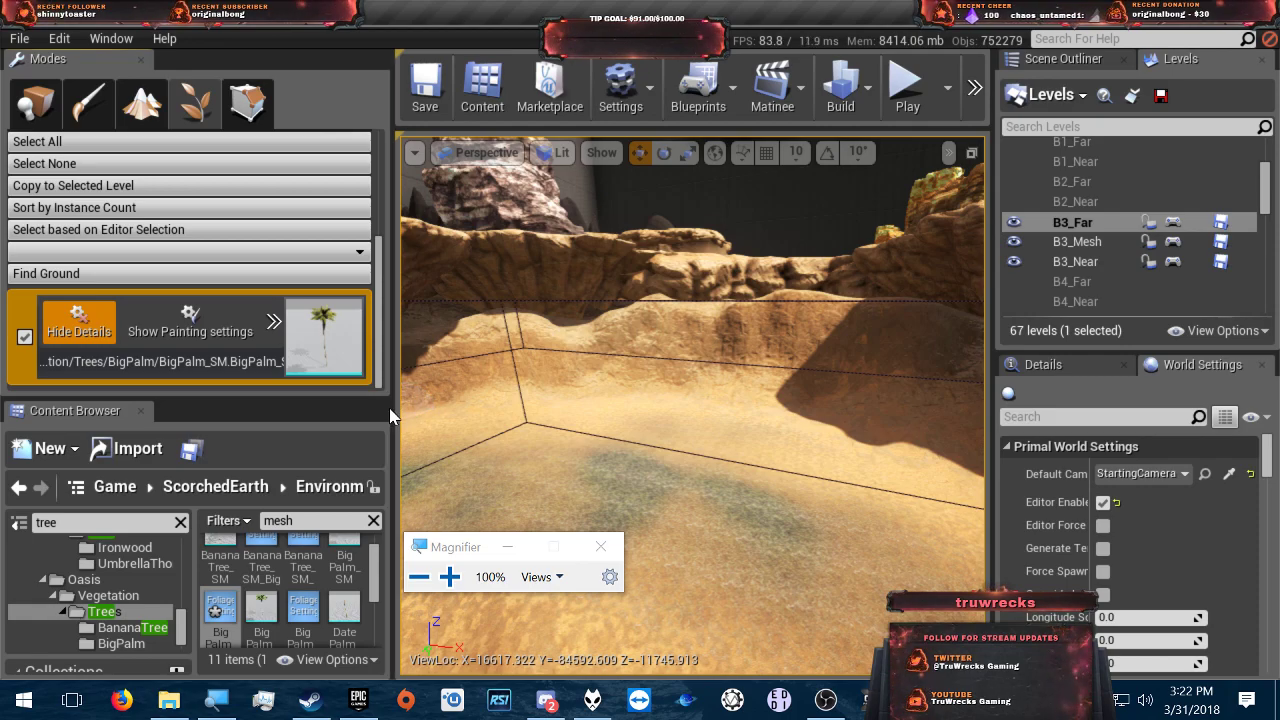
- Make more room for the viewport and paint one palm beside the grassy patch near the pool
{"action": "left_click_drag", "start_coordinate": [386, 410], "coordinate": [292, 412]}
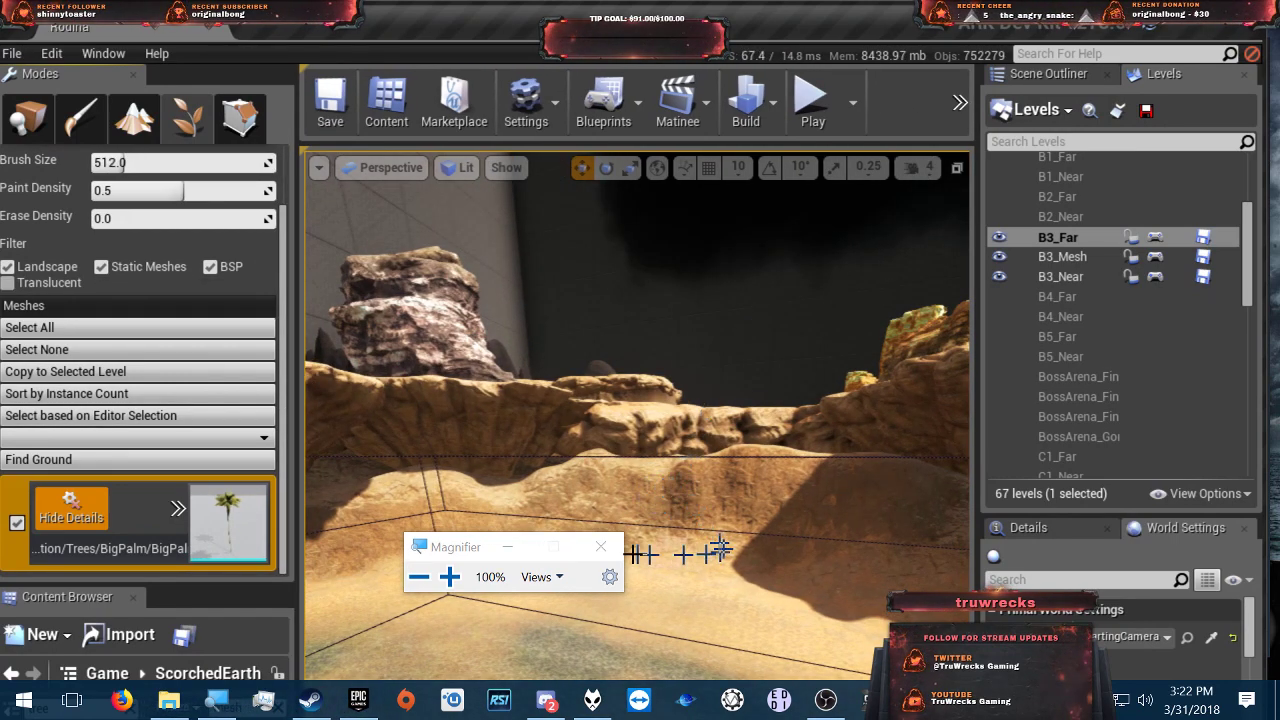
{"action": "left_click_drag", "start_coordinate": [521, 546], "coordinate": [520, 547]}
{"action": "mouse_move", "coordinate": [666, 597]}
{"action": "right_mouse_down"}
{"action": "mouse_move", "coordinate": [730, 690]}
{"action": "mouse_move", "coordinate": [740, 665]}
{"action": "mouse_move", "coordinate": [748, 695]}
{"action": "mouse_move", "coordinate": [670, 585]}
{"action": "right_mouse_up"}
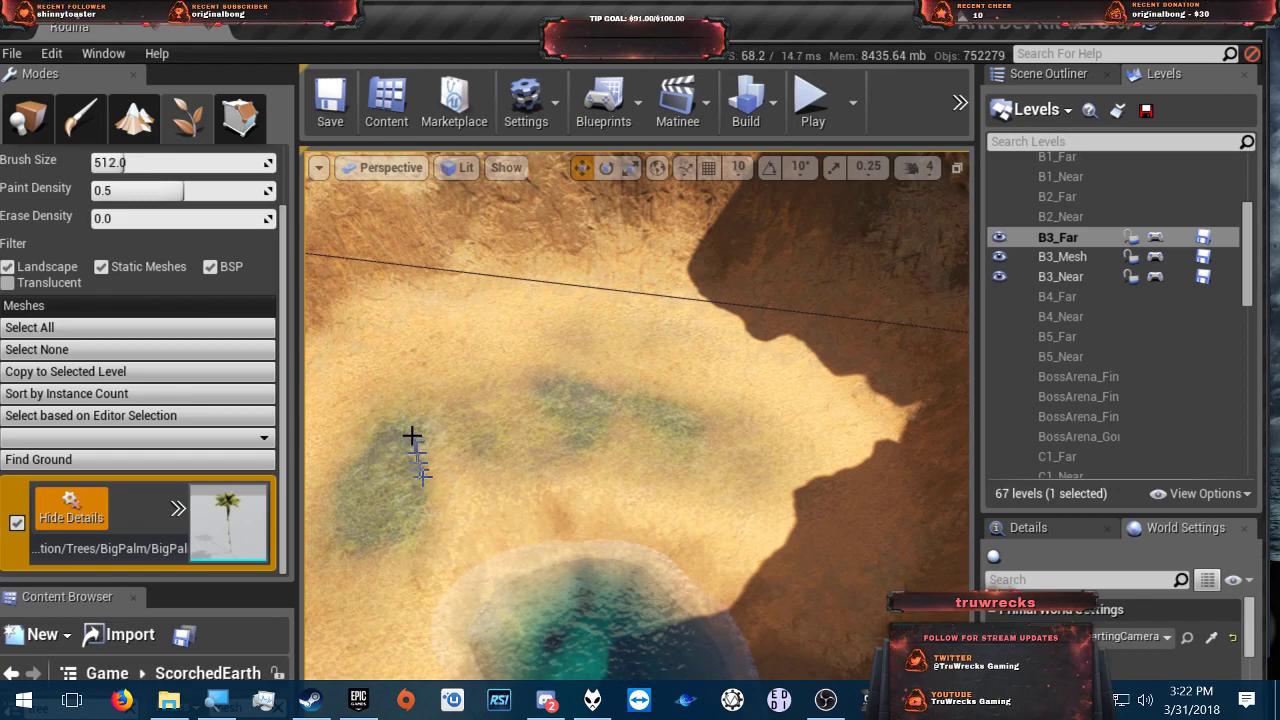
{"action": "left_click", "coordinate": [408, 416]}
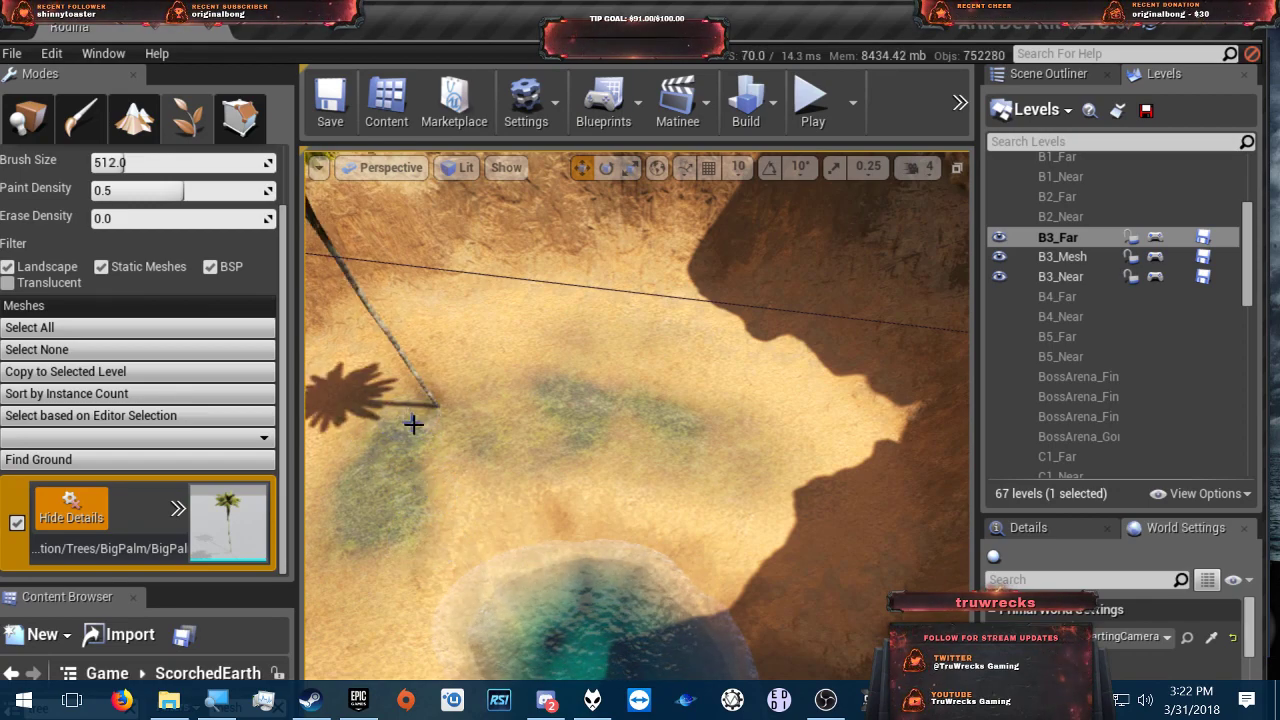
- Paint a second palm on the sandy shore between the water and the rock wall
{"action": "left_click", "coordinate": [739, 502]}
{"action": "mouse_move", "coordinate": [738, 503]}
{"action": "right_mouse_down"}
{"action": "mouse_move", "coordinate": [850, 385]}
{"action": "mouse_move", "coordinate": [650, 442]}
{"action": "right_mouse_up"}
{"action": "mouse_move", "coordinate": [523, 566]}
{"action": "right_mouse_down"}
{"action": "mouse_move", "coordinate": [440, 538]}
{"action": "mouse_move", "coordinate": [551, 543]}
{"action": "mouse_move", "coordinate": [522, 518]}
{"action": "mouse_move", "coordinate": [531, 525]}
{"action": "mouse_move", "coordinate": [506, 543]}
{"action": "right_mouse_up"}
{"action": "left_click", "coordinate": [525, 530]}
{"action": "key", "text": "a"}
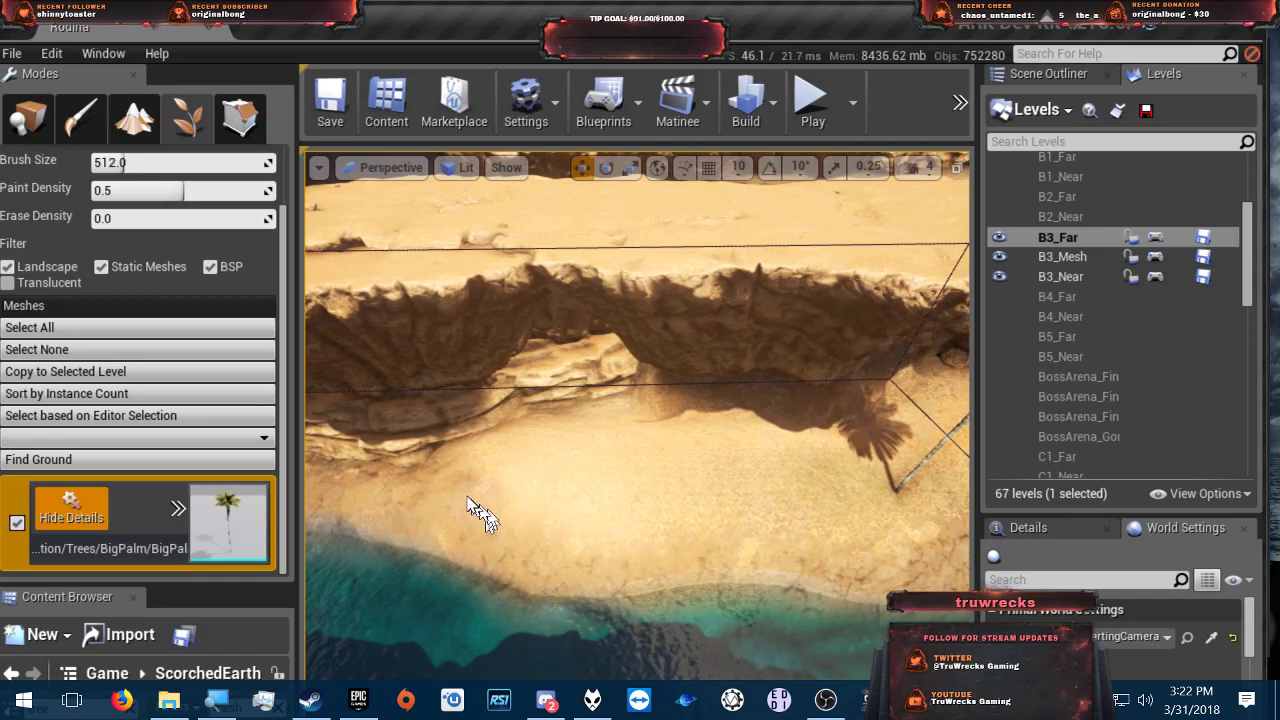
{"action": "left_click", "coordinate": [523, 503]}
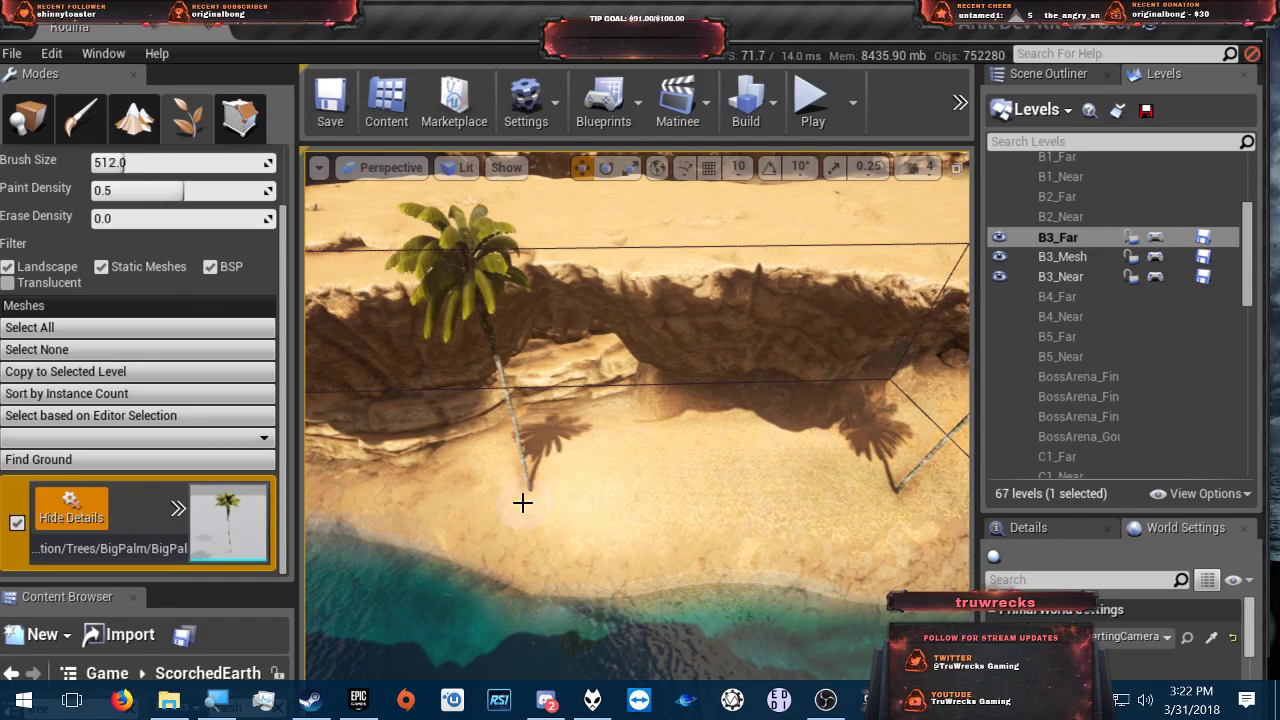
- Paint a third palm on the open sand on the pool's other side, away from the first two
{"action": "mouse_move", "coordinate": [523, 503]}
{"action": "right_mouse_down"}
{"action": "mouse_move", "coordinate": [604, 477]}
{"action": "mouse_move", "coordinate": [608, 442]}
{"action": "mouse_move", "coordinate": [567, 563]}
{"action": "right_mouse_up"}
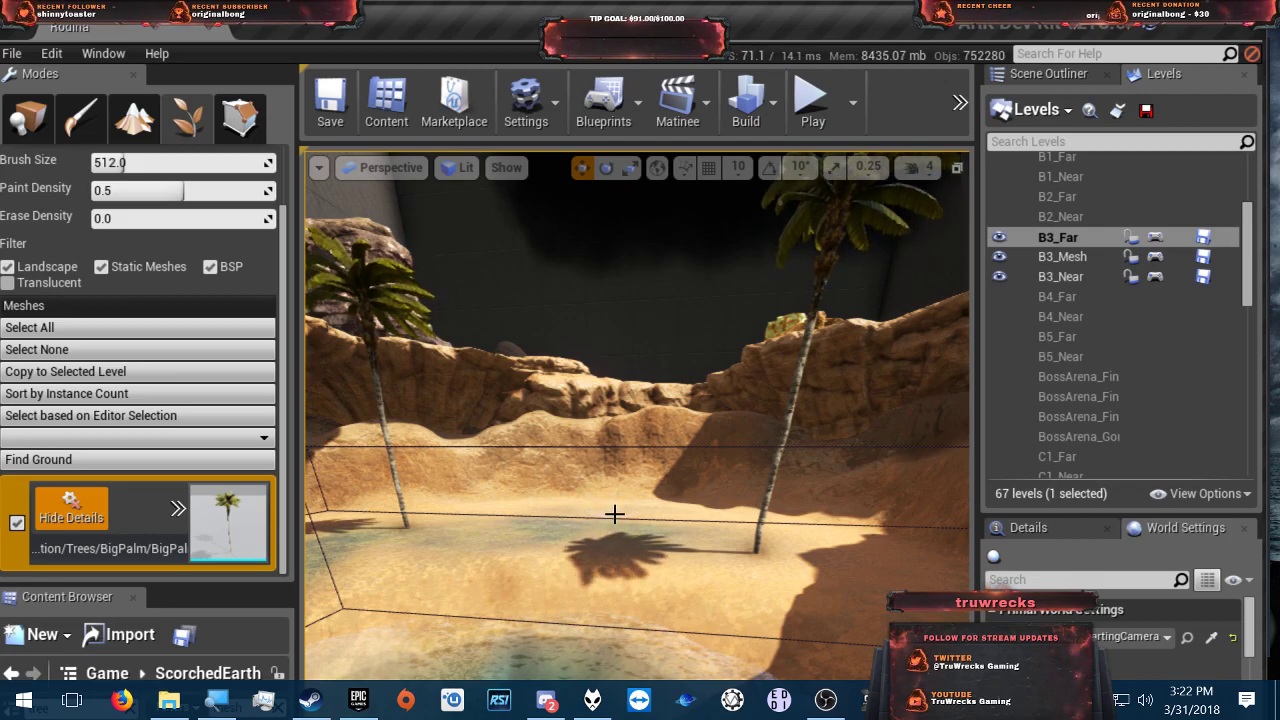
{"action": "mouse_move", "coordinate": [567, 563]}
{"action": "right_mouse_down"}
{"action": "mouse_move", "coordinate": [543, 535]}
{"action": "mouse_move", "coordinate": [537, 585]}
{"action": "right_mouse_up"}
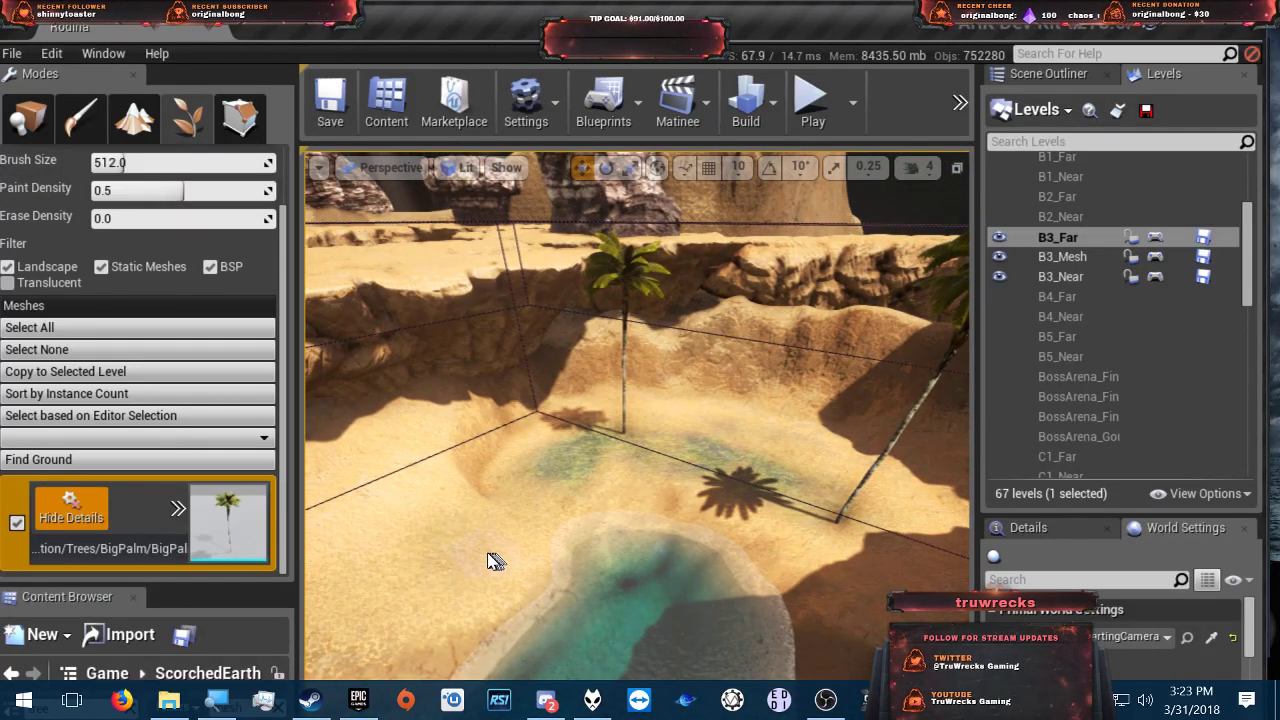
{"action": "right_click_drag", "start_coordinate": [600, 534], "coordinate": [568, 509]}
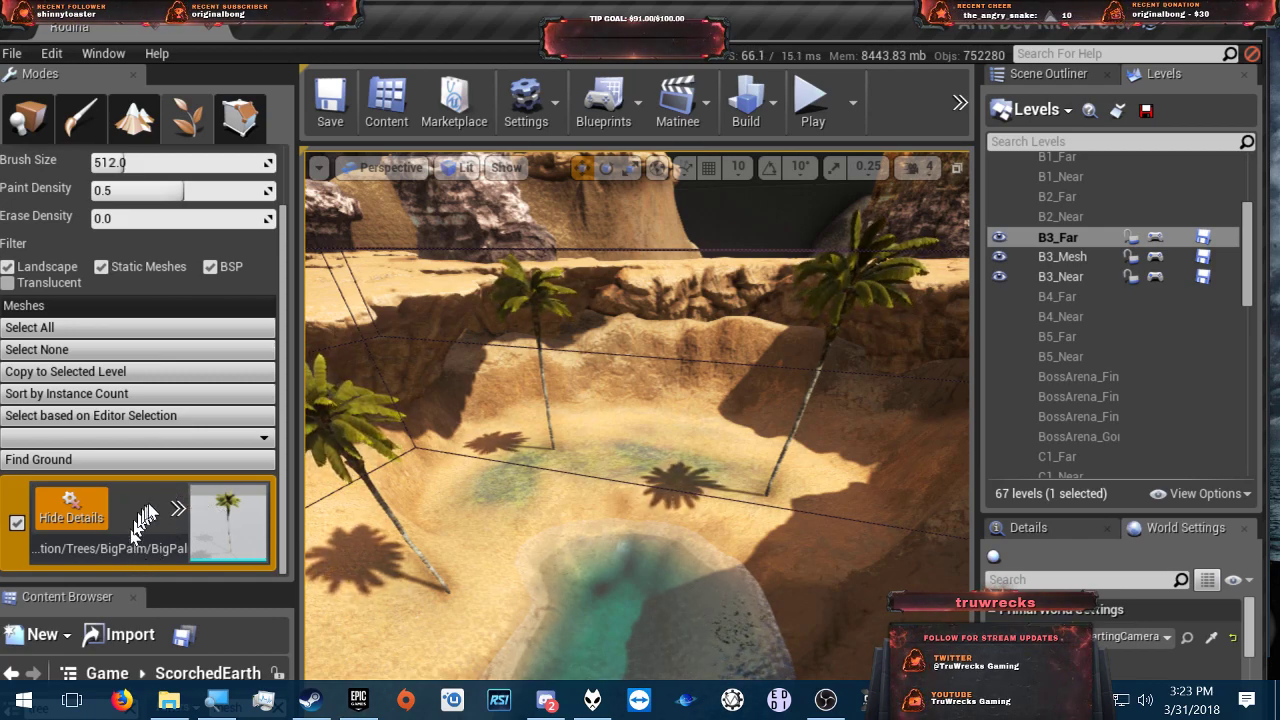
{"action": "scroll", "coordinate": [160, 565], "scroll_direction": "up", "scroll_amount": 1}
{"action": "scroll", "coordinate": [166, 577], "scroll_direction": "down", "scroll_amount": 1}
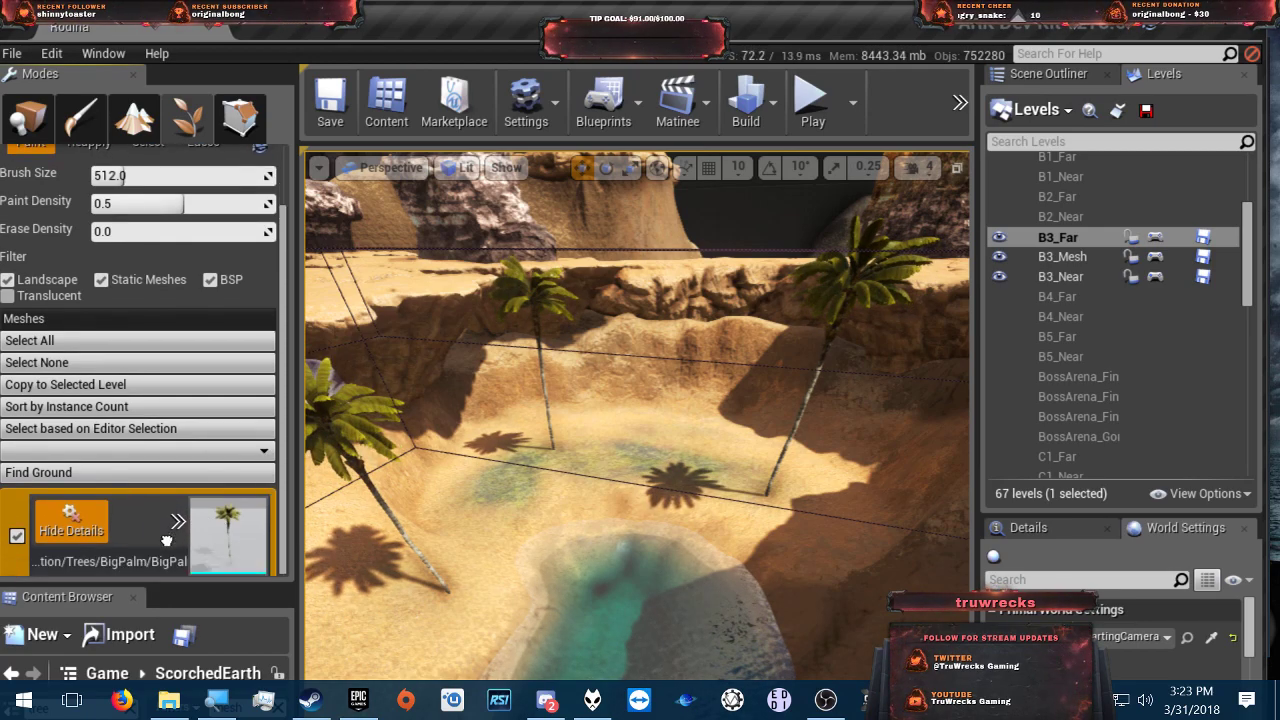
- Start a game preview from the grassy ground near a painted palm, continuing despite the unresolved blueprint compiler error
{"action": "mouse_move", "coordinate": [567, 590]}
{"action": "right_mouse_down"}
{"action": "mouse_move", "coordinate": [635, 582]}
{"action": "mouse_move", "coordinate": [625, 505]}
{"action": "mouse_move", "coordinate": [598, 495]}
{"action": "mouse_move", "coordinate": [590, 560]}
{"action": "mouse_move", "coordinate": [567, 590]}
{"action": "right_mouse_up"}
{"action": "key", "text": "w"}
{"action": "key", "text": "w"}
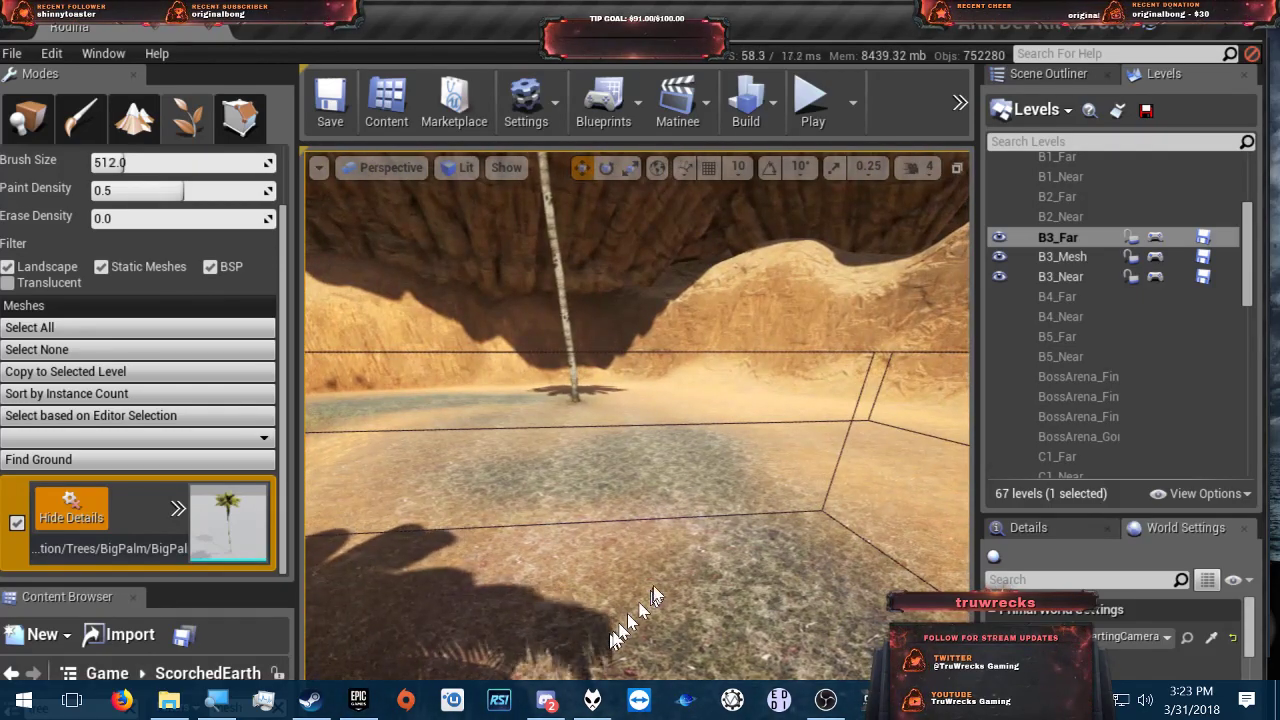
{"action": "right_click", "coordinate": [650, 554]}
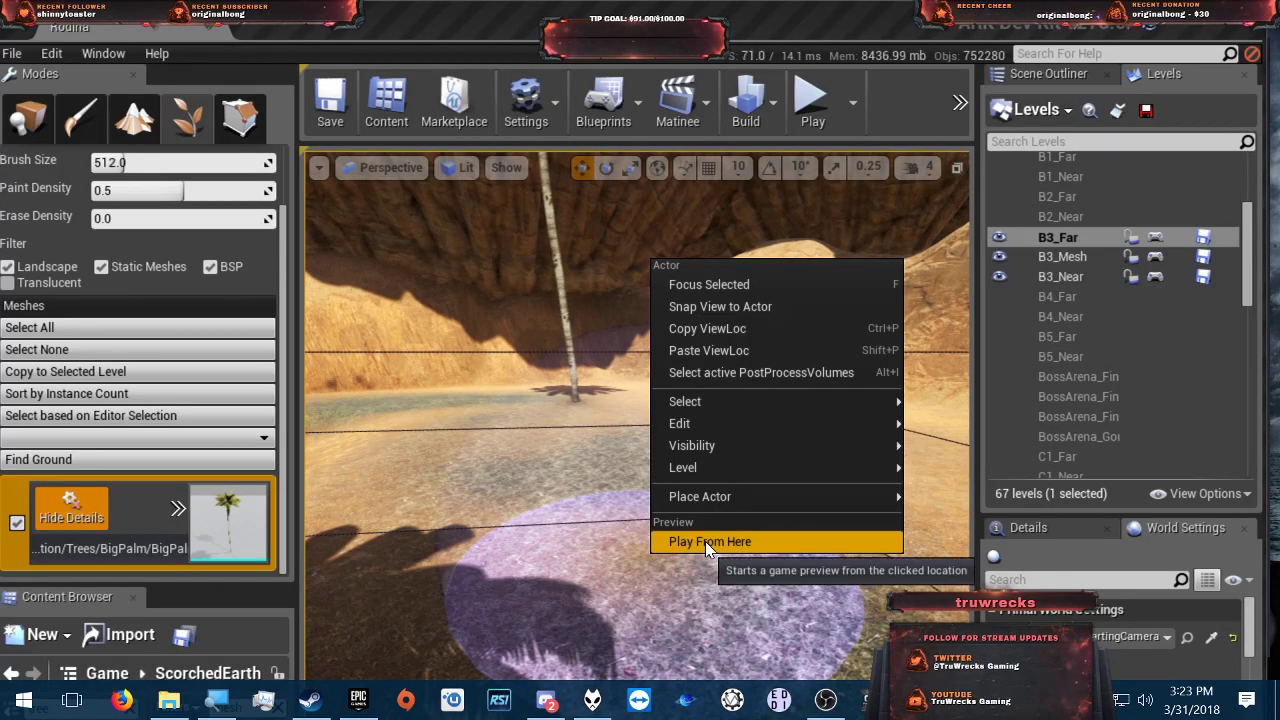
{"action": "left_click", "coordinate": [705, 541]}
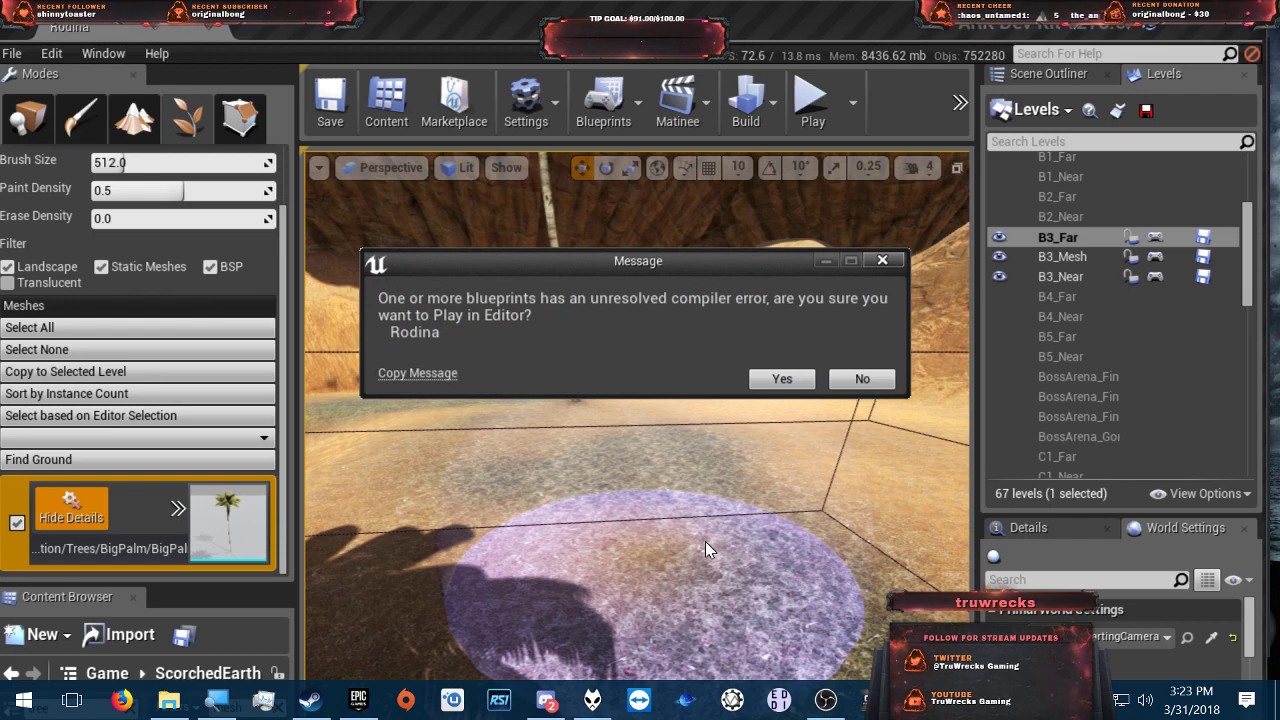
{"action": "left_click", "coordinate": [783, 379]}
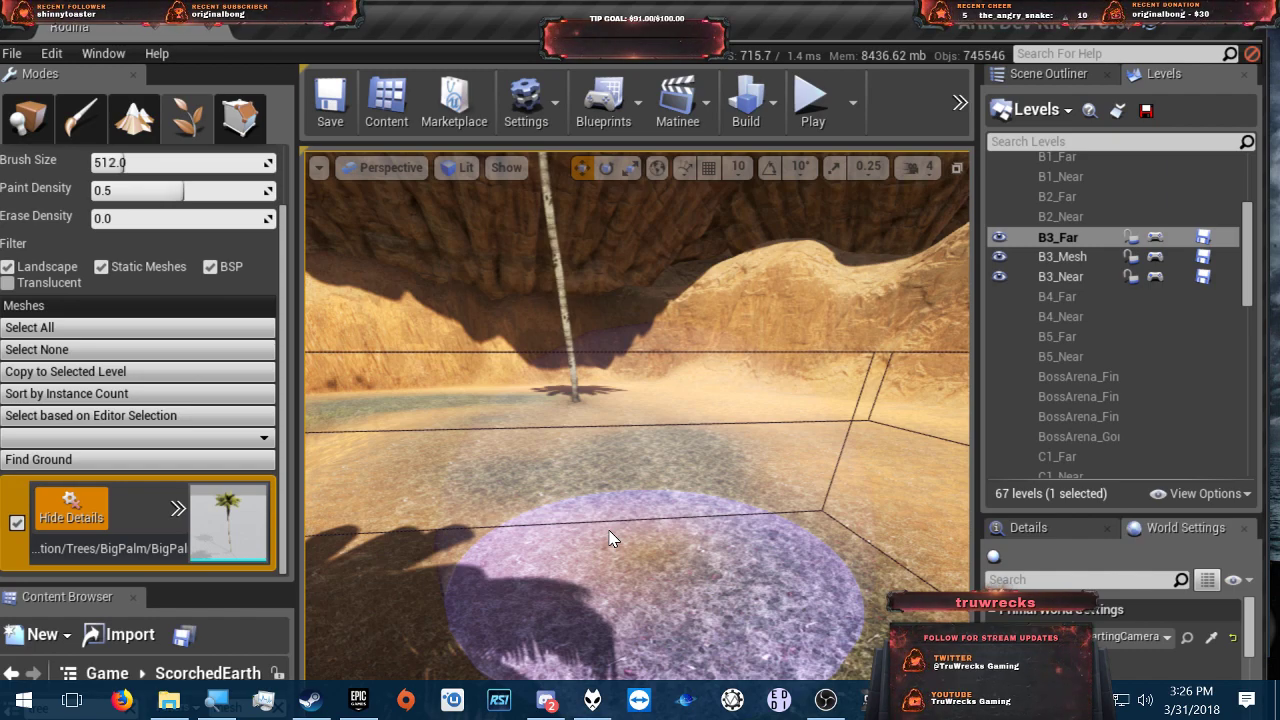
{"action": "key", "text": "alt+p"}
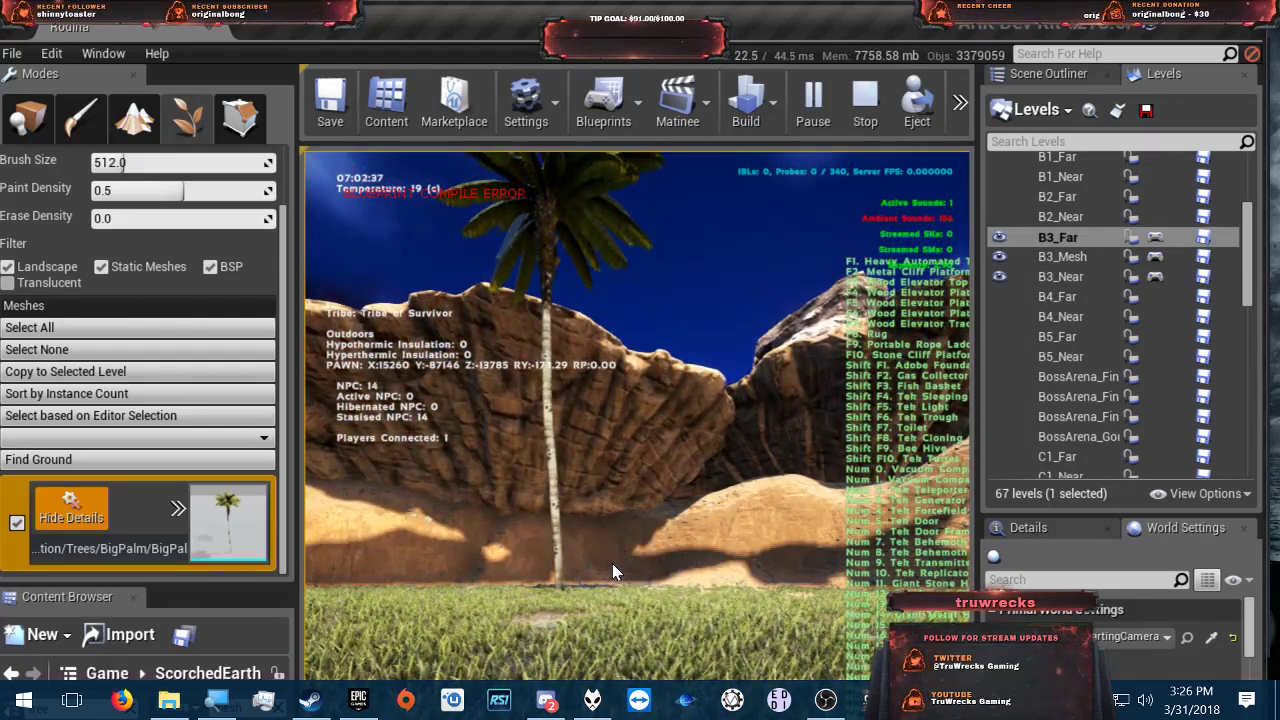
- Take control of the game preview, switch it to full screen and open the character's inventory
{"action": "left_click", "coordinate": [612, 563]}
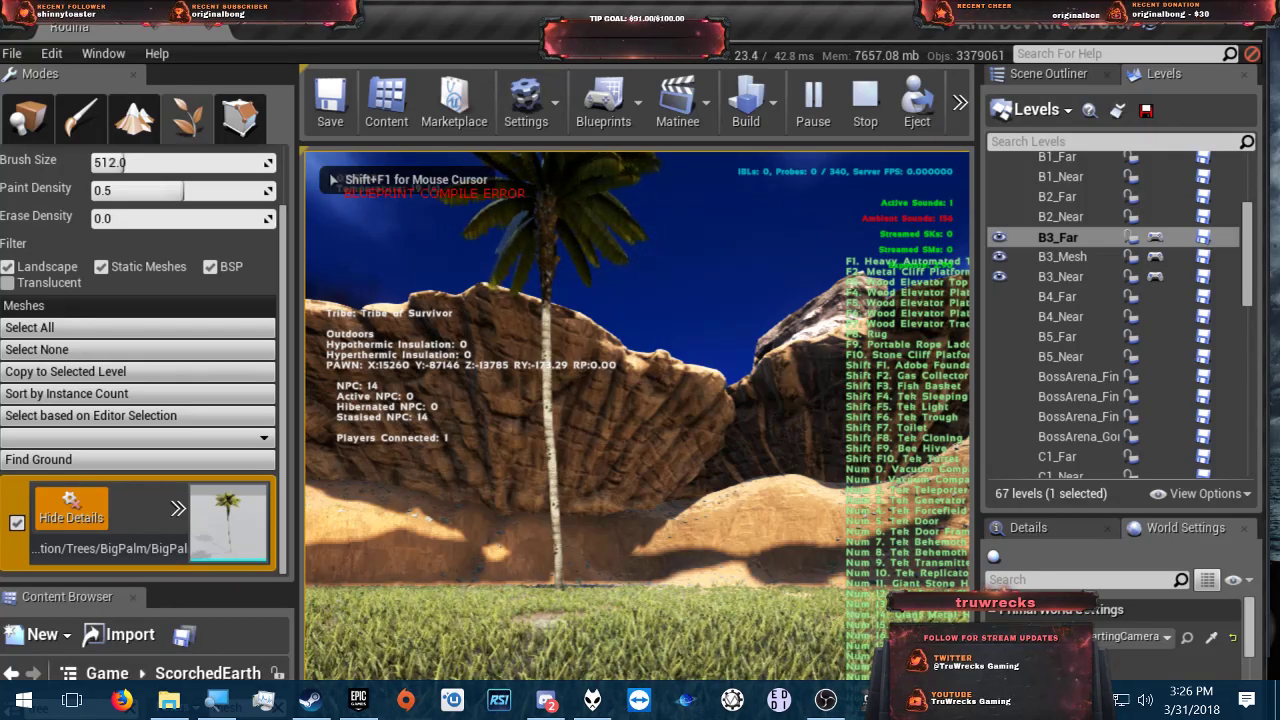
{"action": "key", "text": "F11"}
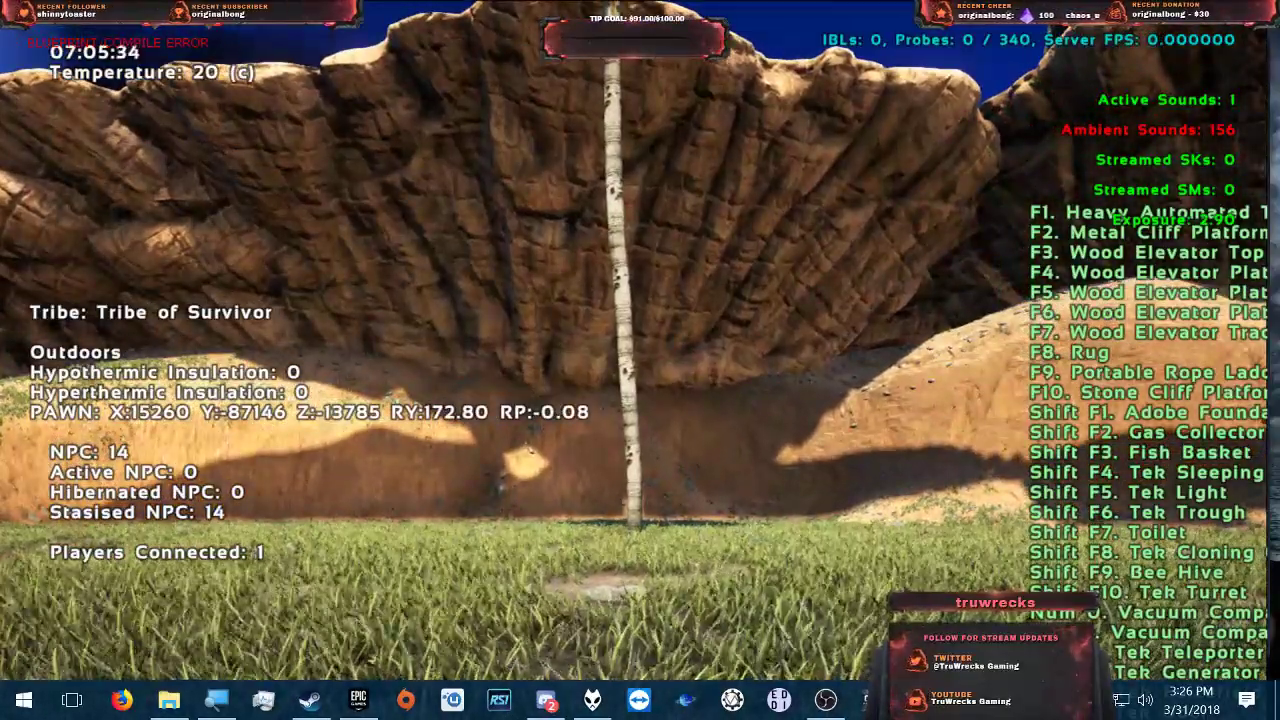
{"action": "key", "text": "shift+F1"}
{"action": "key", "text": "i"}
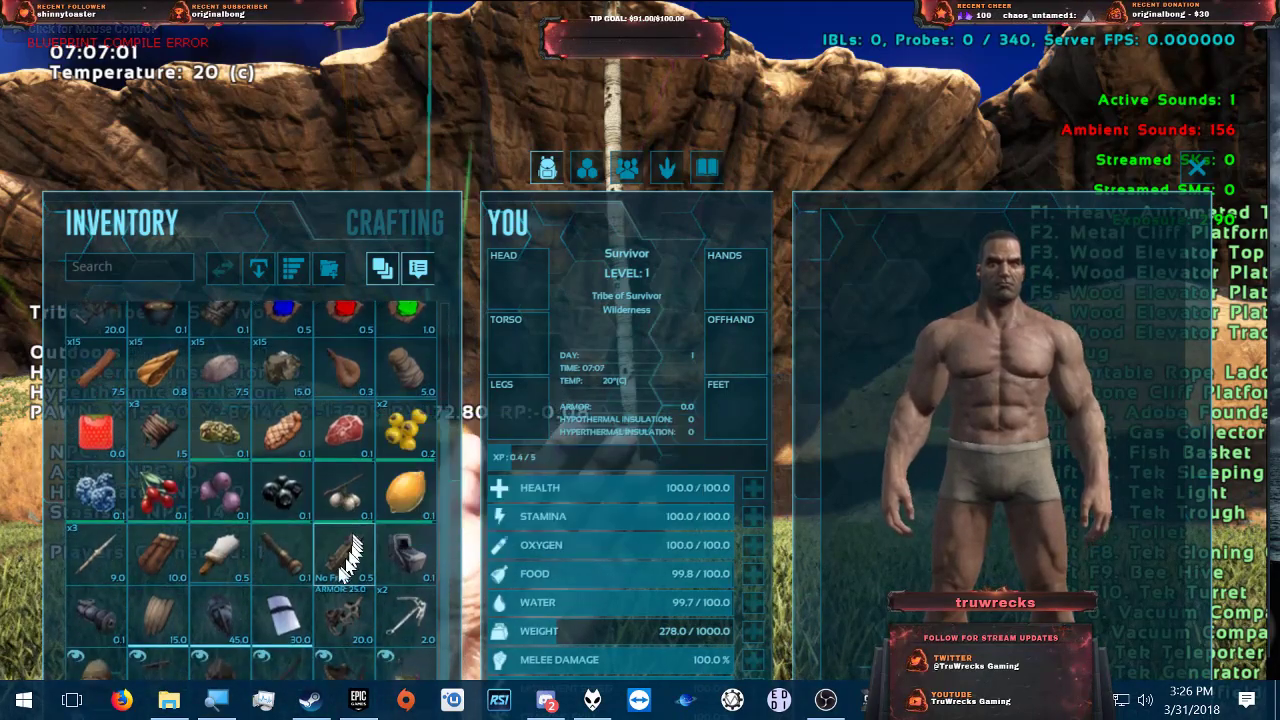
- Look through the carried items, drop everything from the character's inventory and return to the game
{"action": "scroll", "coordinate": [300, 515], "scroll_direction": "up", "scroll_amount": 1}
{"action": "scroll", "coordinate": [295, 518], "scroll_direction": "up", "scroll_amount": 1}
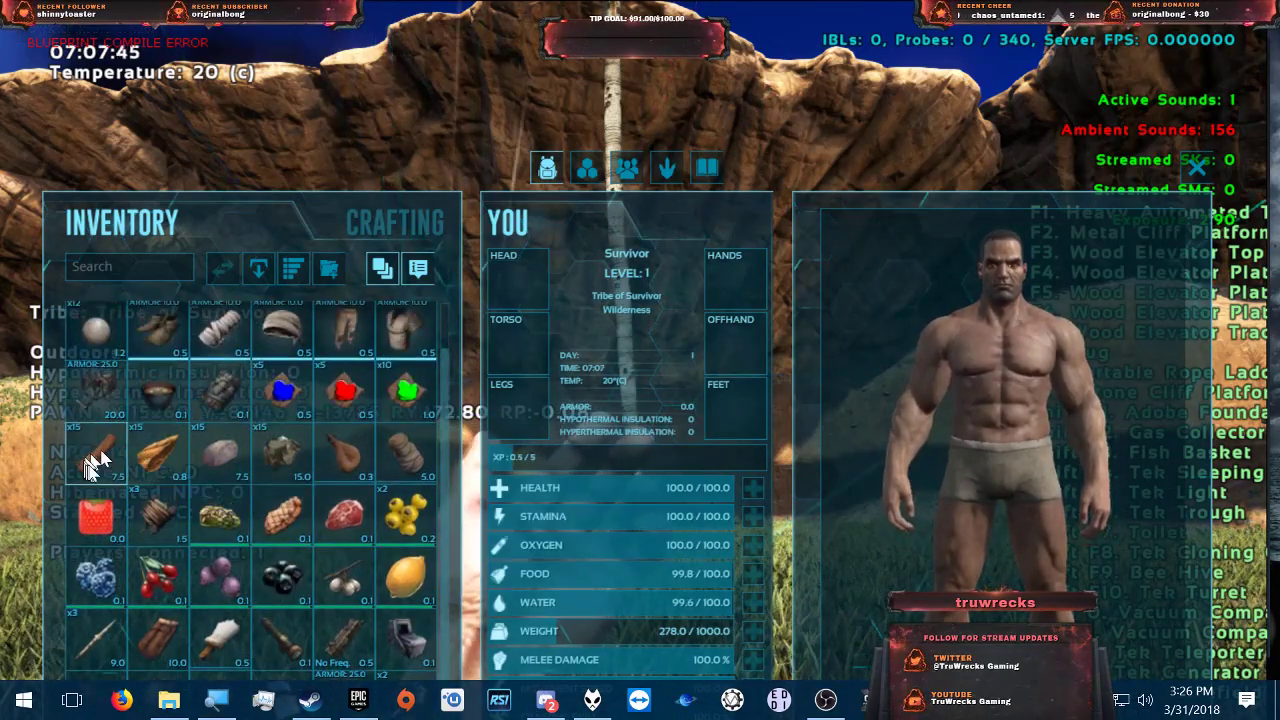
{"action": "scroll", "coordinate": [295, 543], "scroll_direction": "down", "scroll_amount": 1}
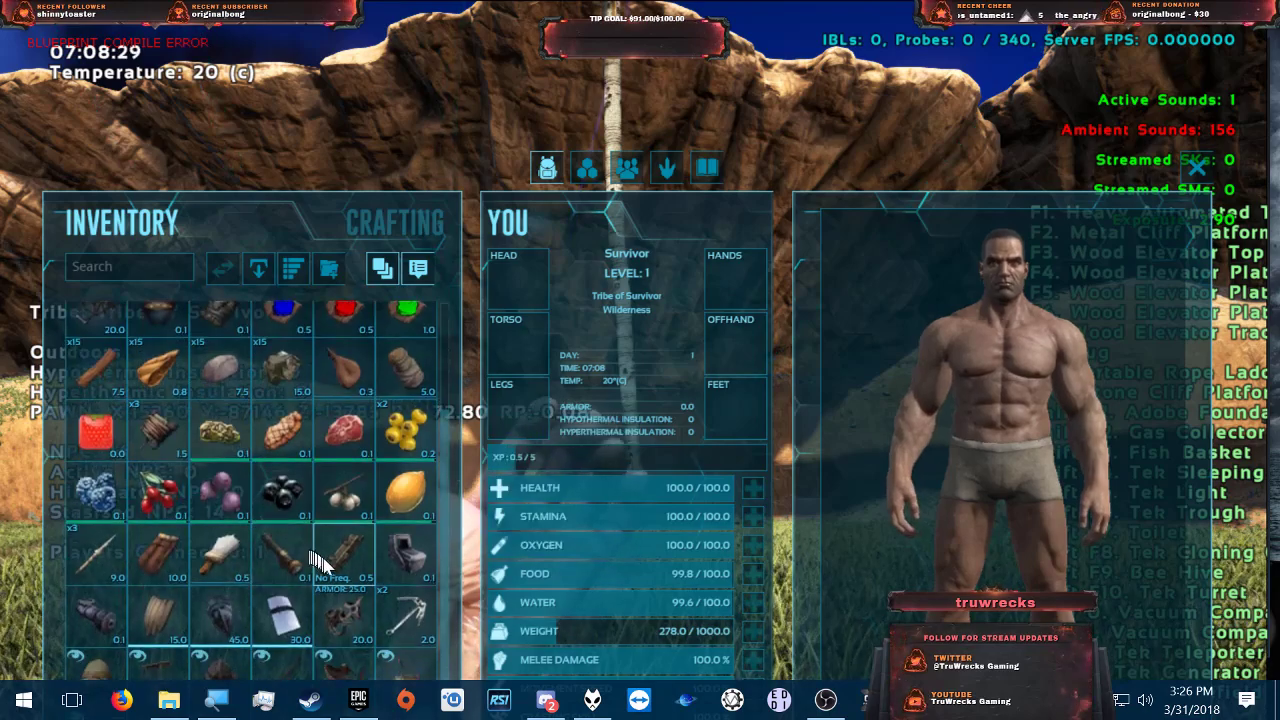
{"action": "scroll", "coordinate": [362, 435], "scroll_direction": "up", "scroll_amount": 2}
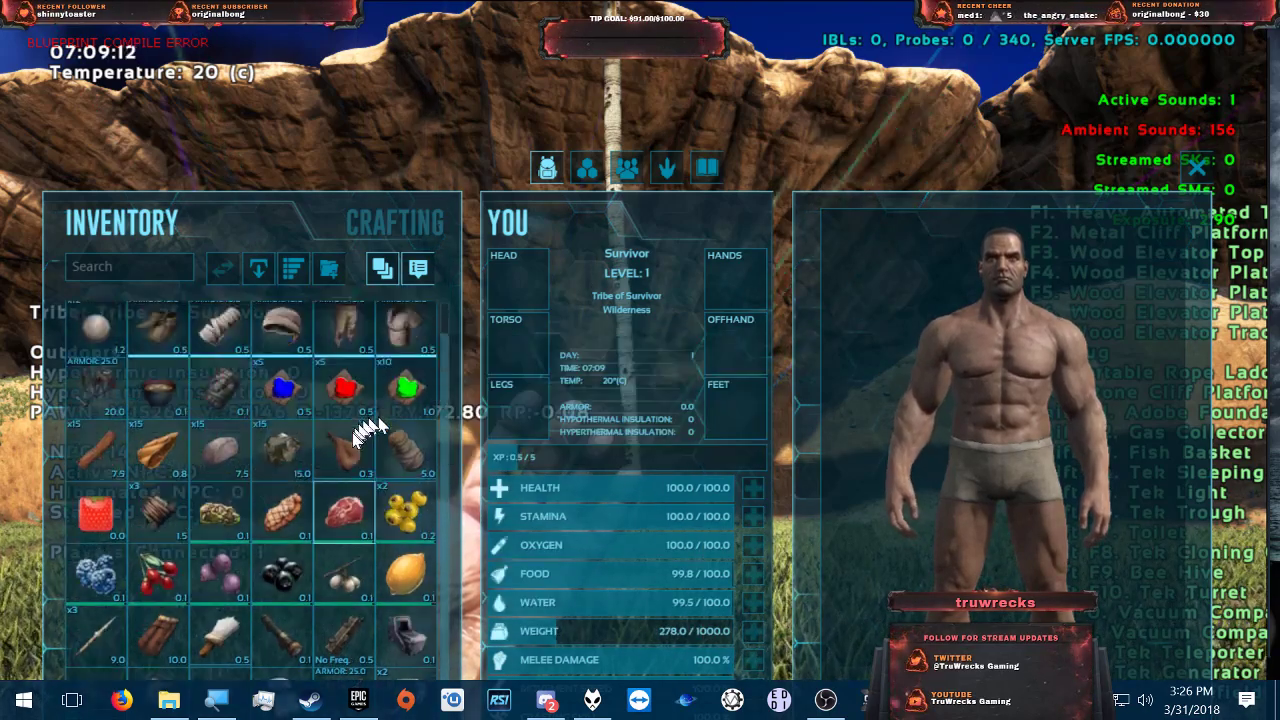
{"action": "scroll", "coordinate": [366, 437], "scroll_direction": "down", "scroll_amount": 2}
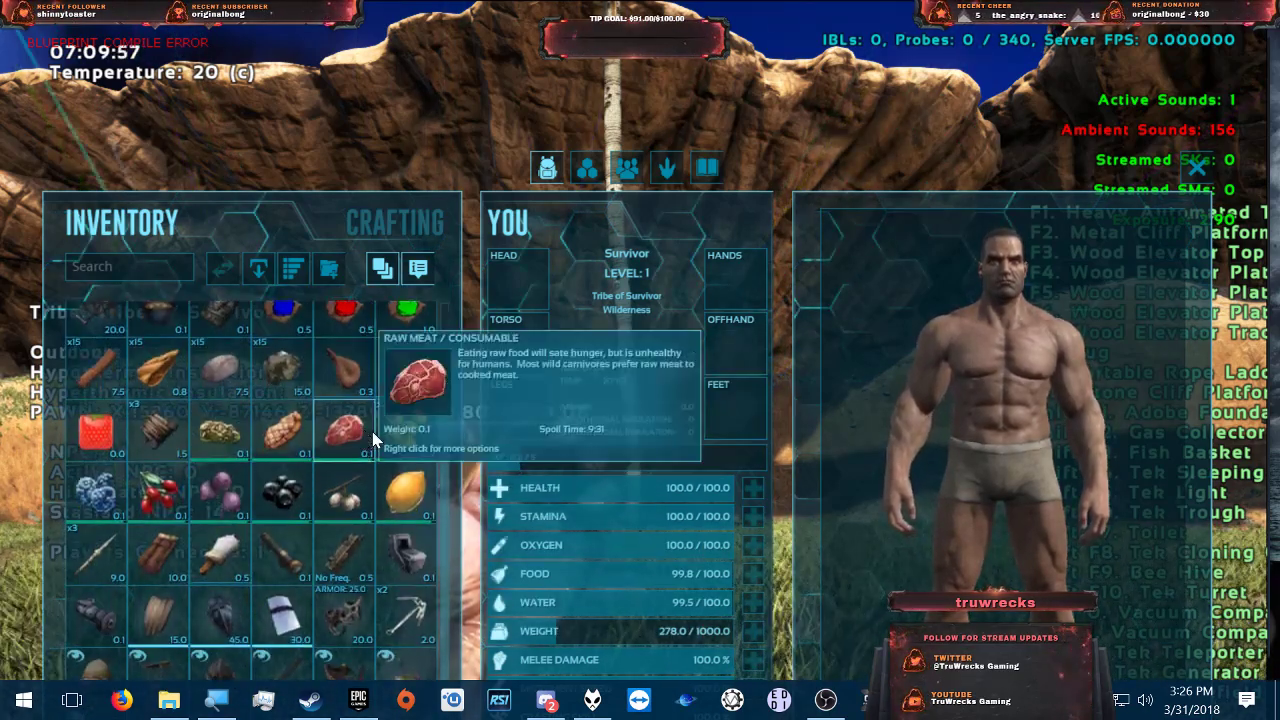
{"action": "left_click", "coordinate": [258, 268]}
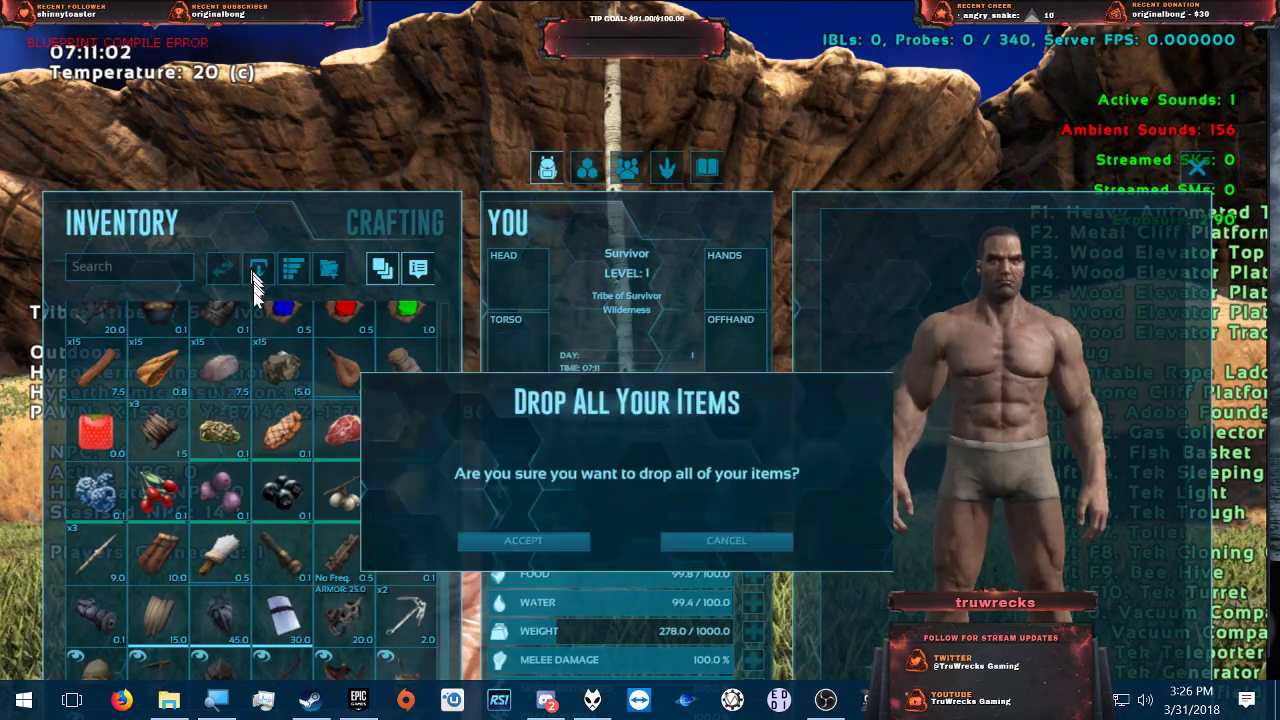
{"action": "left_click", "coordinate": [510, 538]}
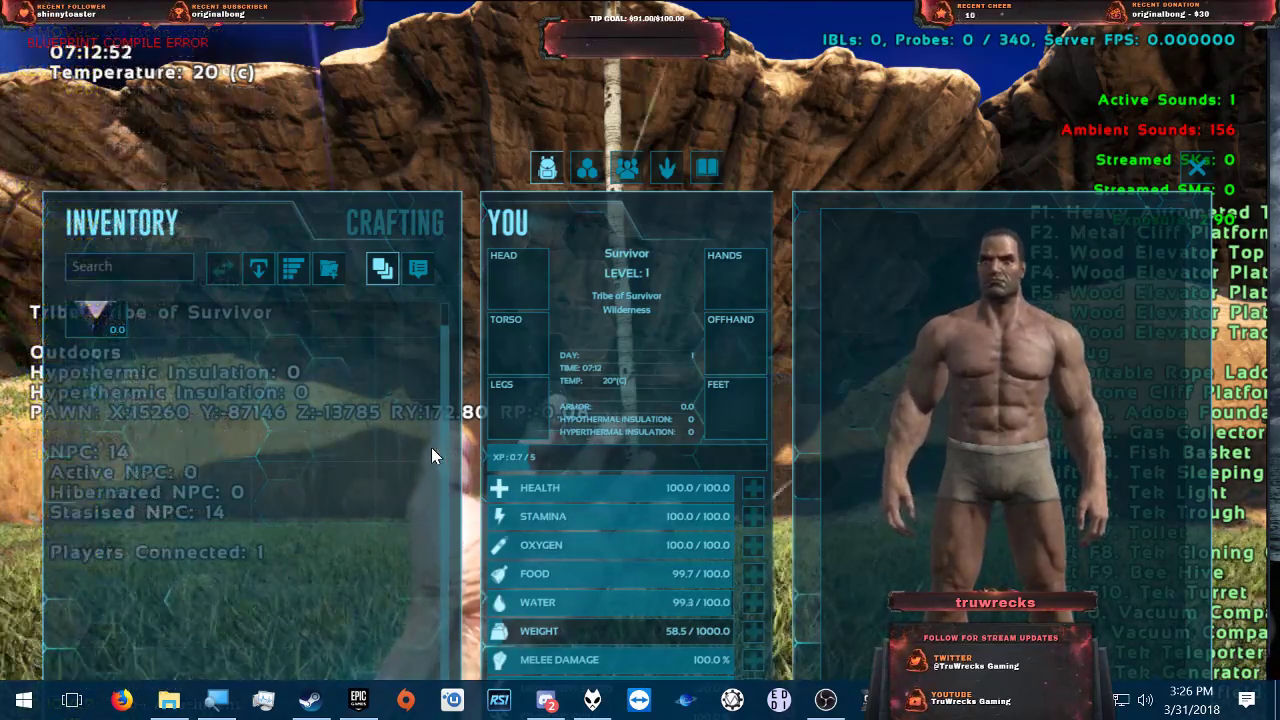
{"action": "key", "text": "i"}
- Walk across the grass up to the nearest painted palm and check that its trunk has collision
{"action": "key", "text": "w"}
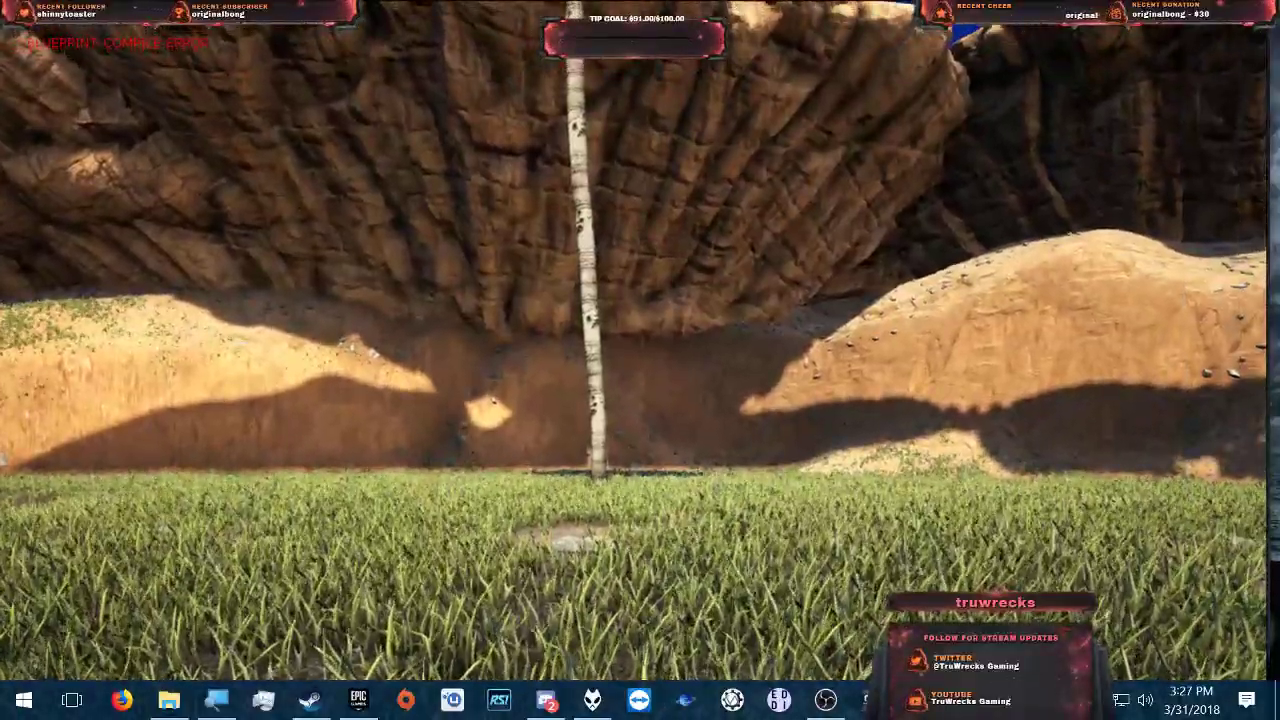
{"action": "key", "text": "w"}
{"action": "key", "text": "w"}
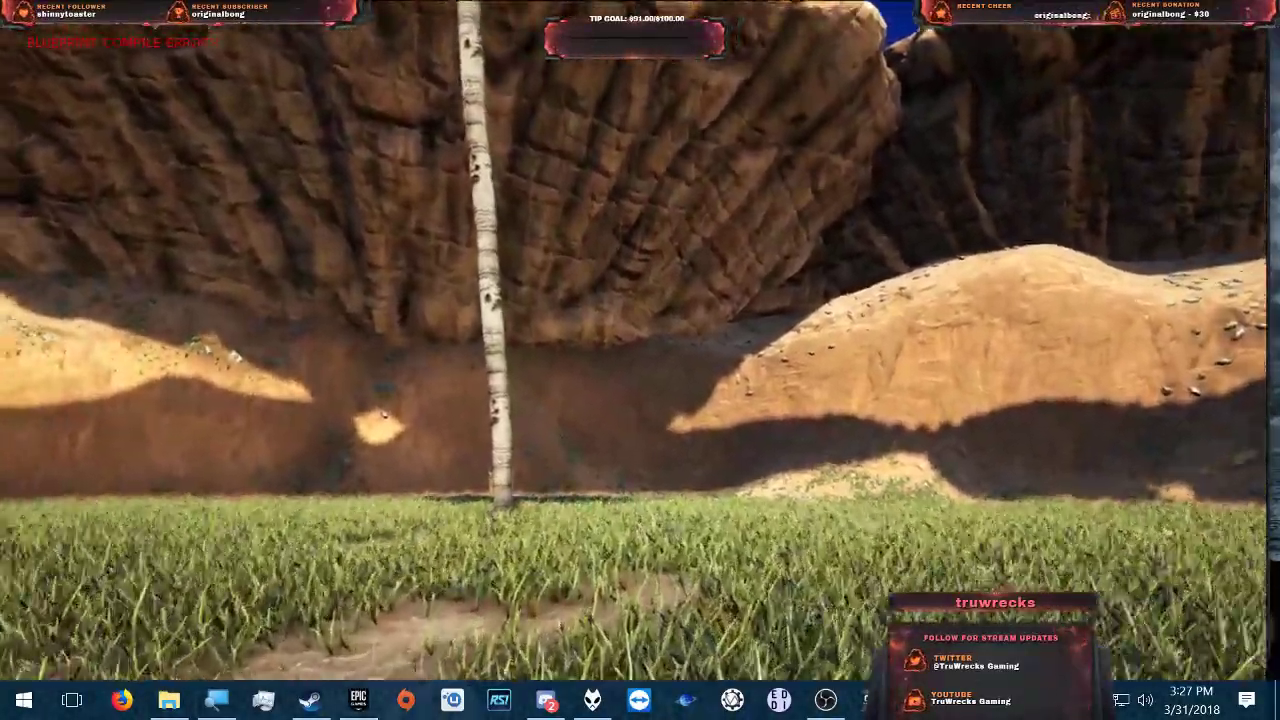
{"action": "key", "text": "w"}
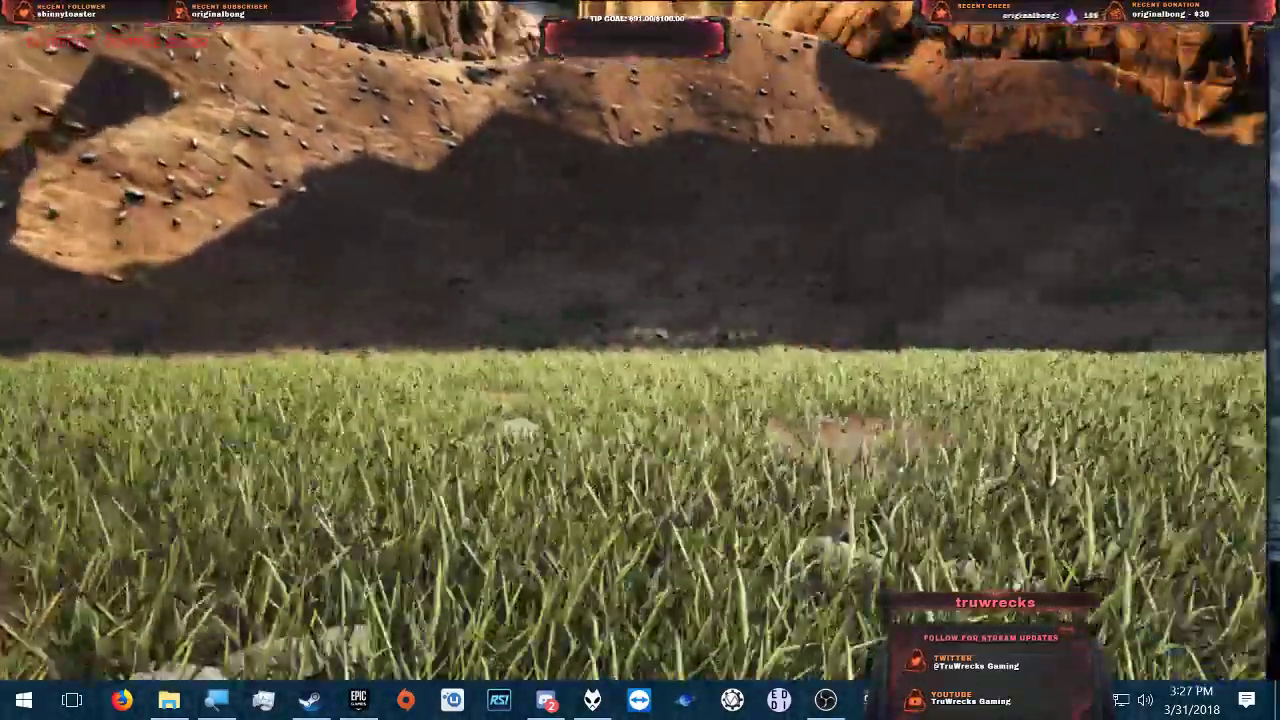
{"action": "key", "text": "w"}
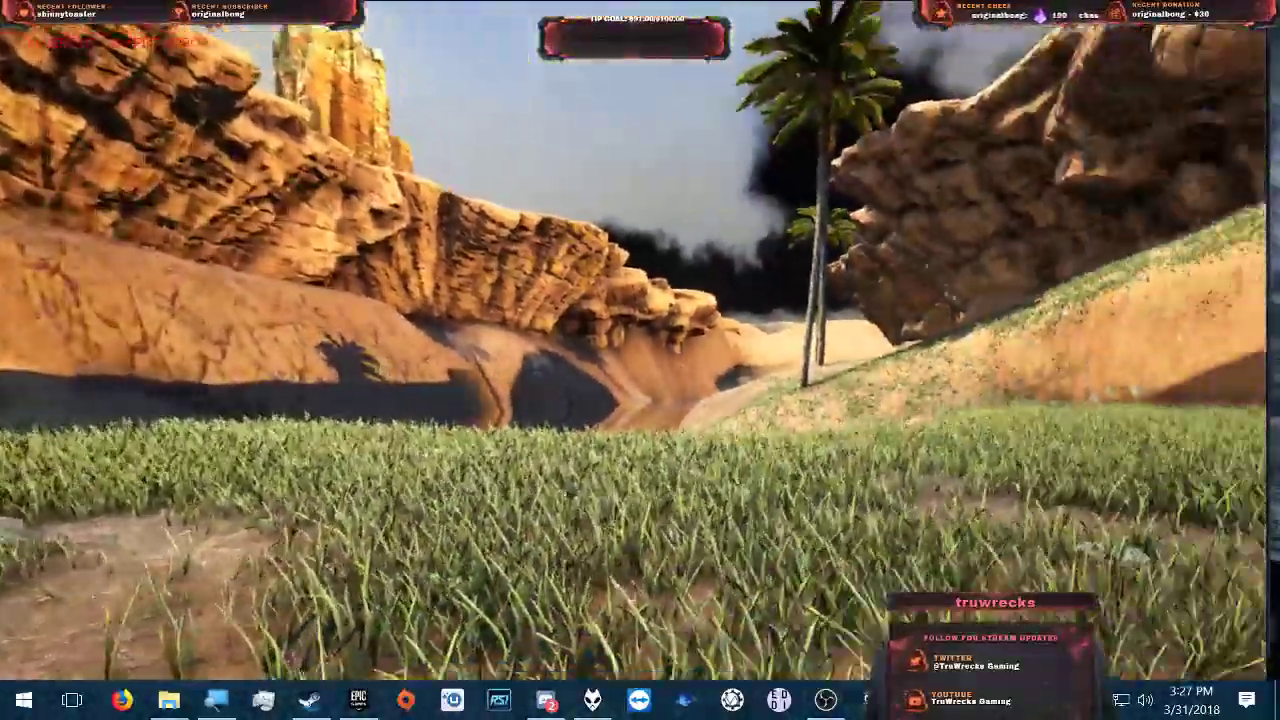
{"action": "key", "text": "w"}
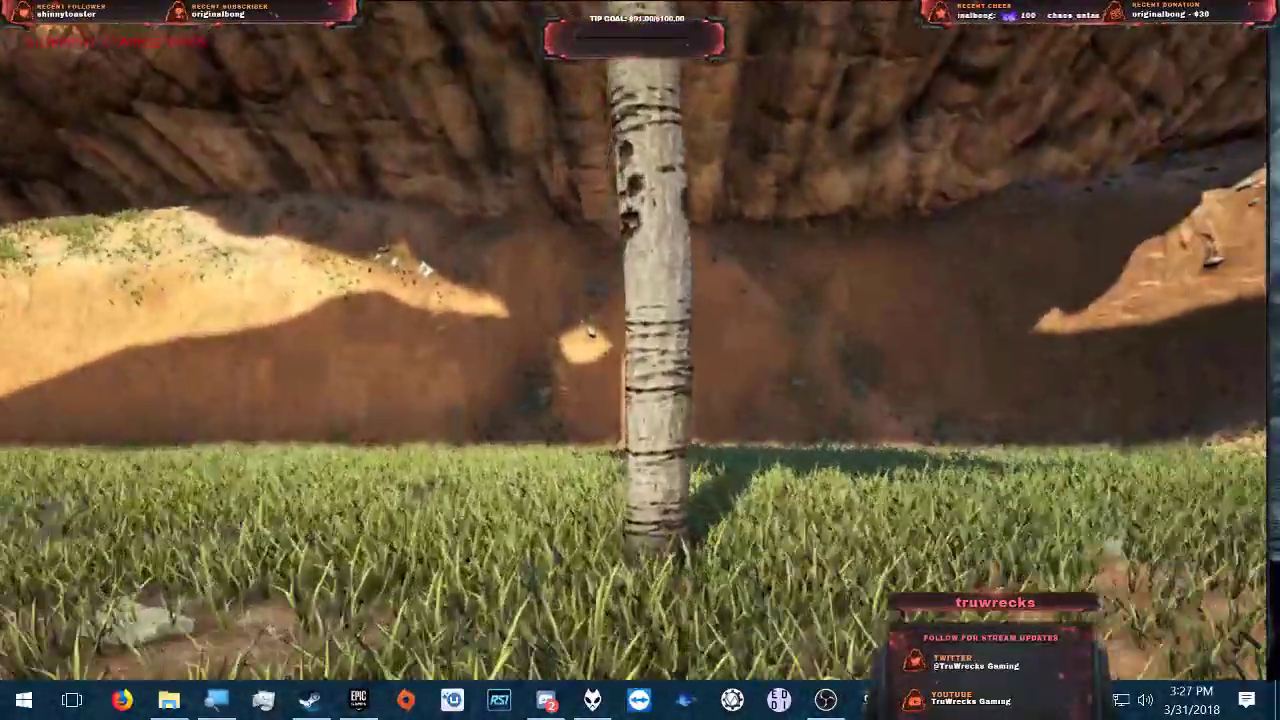
{"action": "key", "text": "w"}
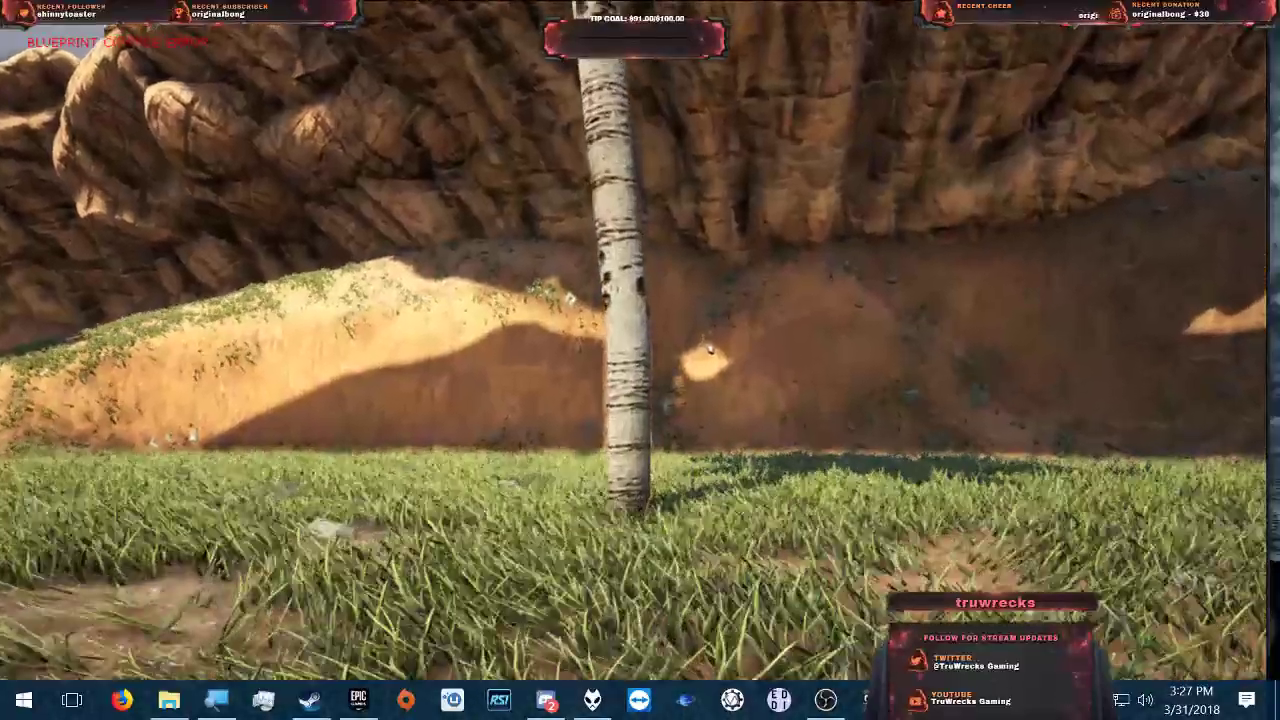
{"action": "key", "text": "w"}
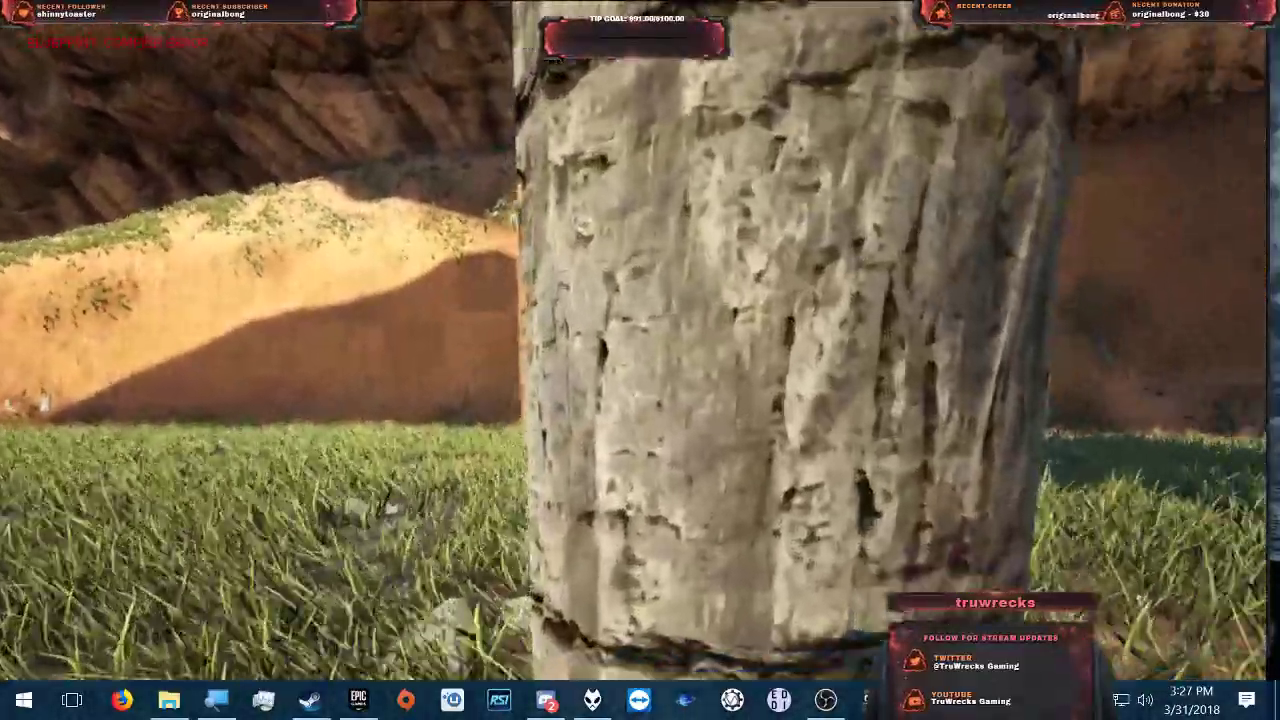
{"action": "key", "text": "s"}
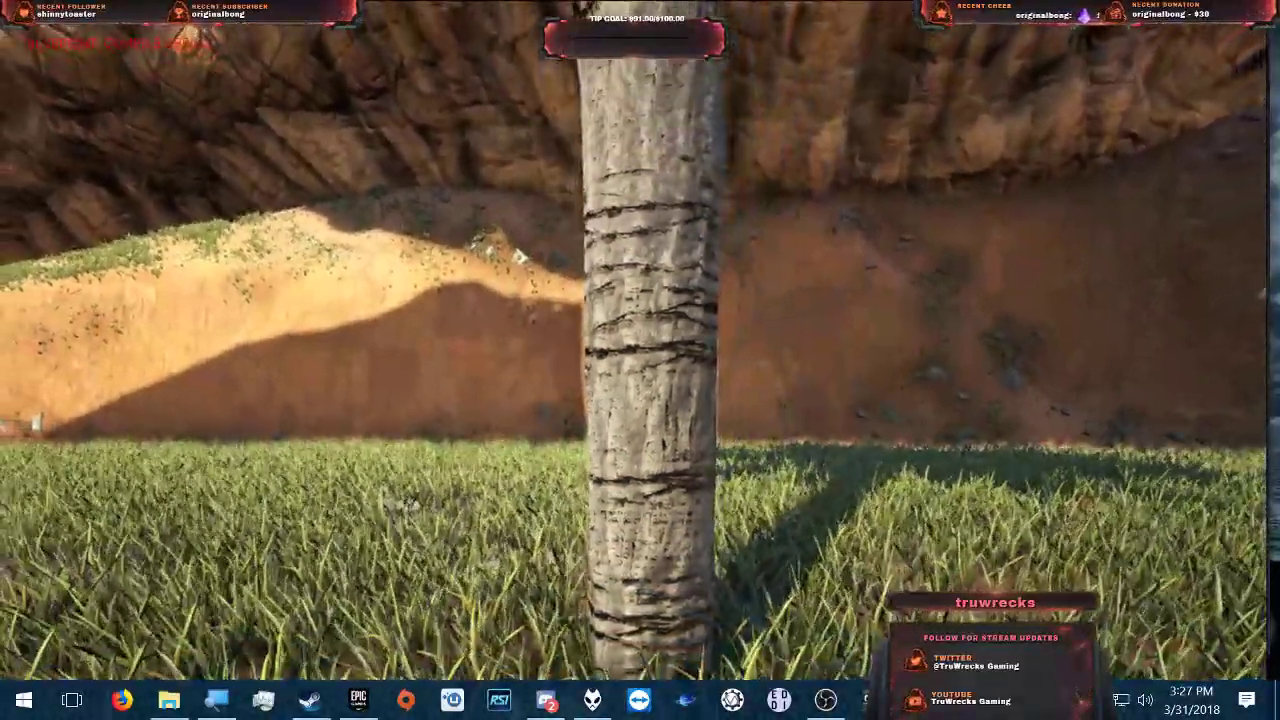
- Stand directly in front of the palm, punch its trunk and check the inventory for harvested resources
{"action": "key", "text": "w"}
{"action": "key", "text": "a"}
{"action": "key", "text": "s"}
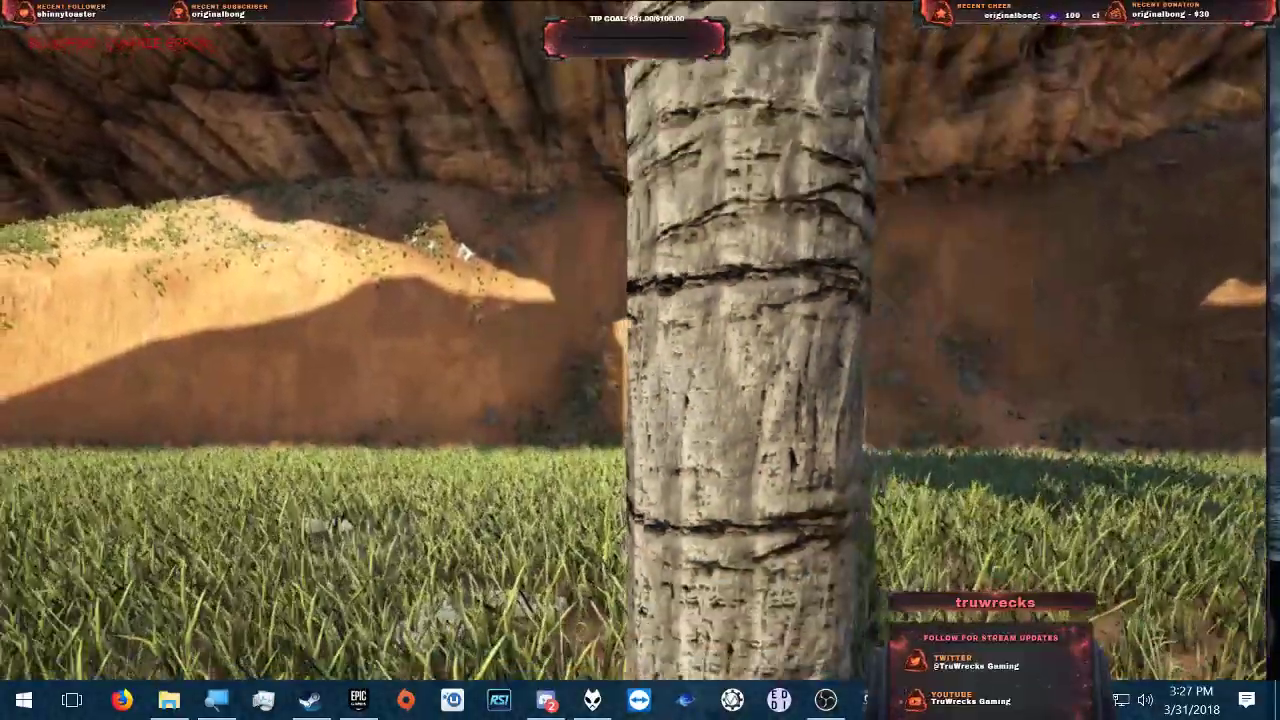
{"action": "key", "text": "d"}
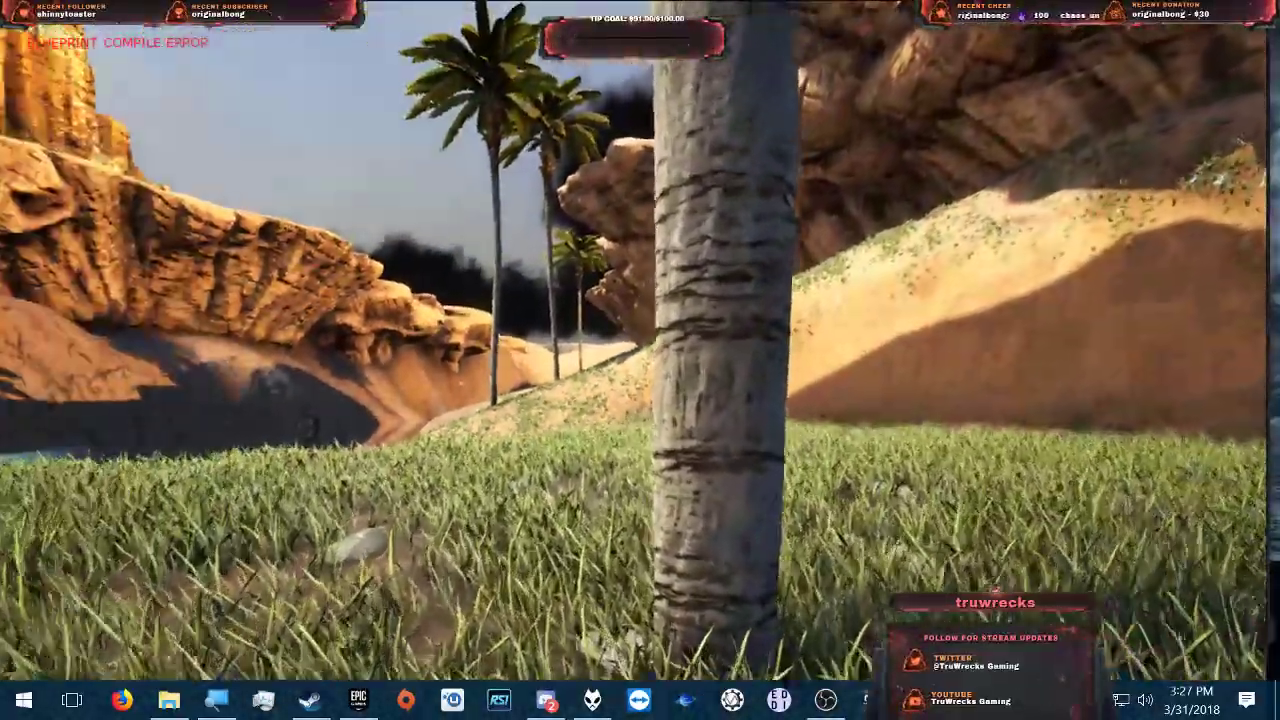
{"action": "key", "text": "w"}
{"action": "left_click", "coordinate": [640, 360]}
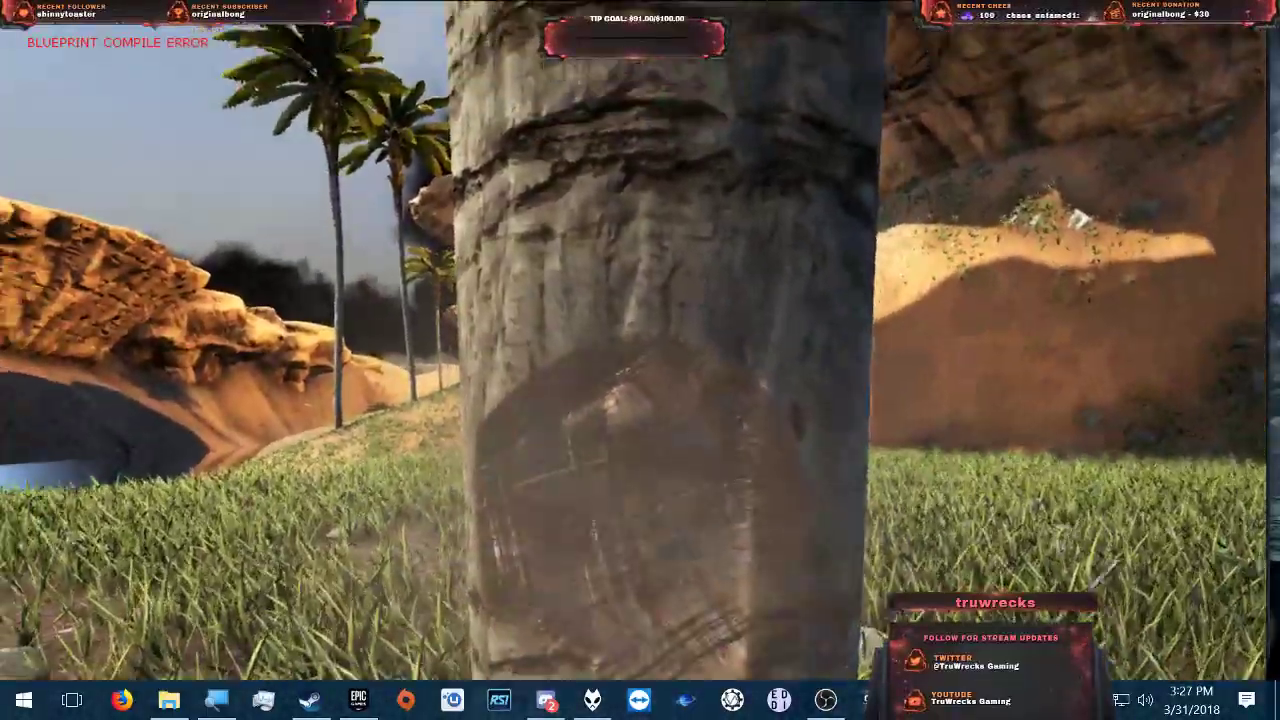
{"action": "left_click", "coordinate": [640, 360]}
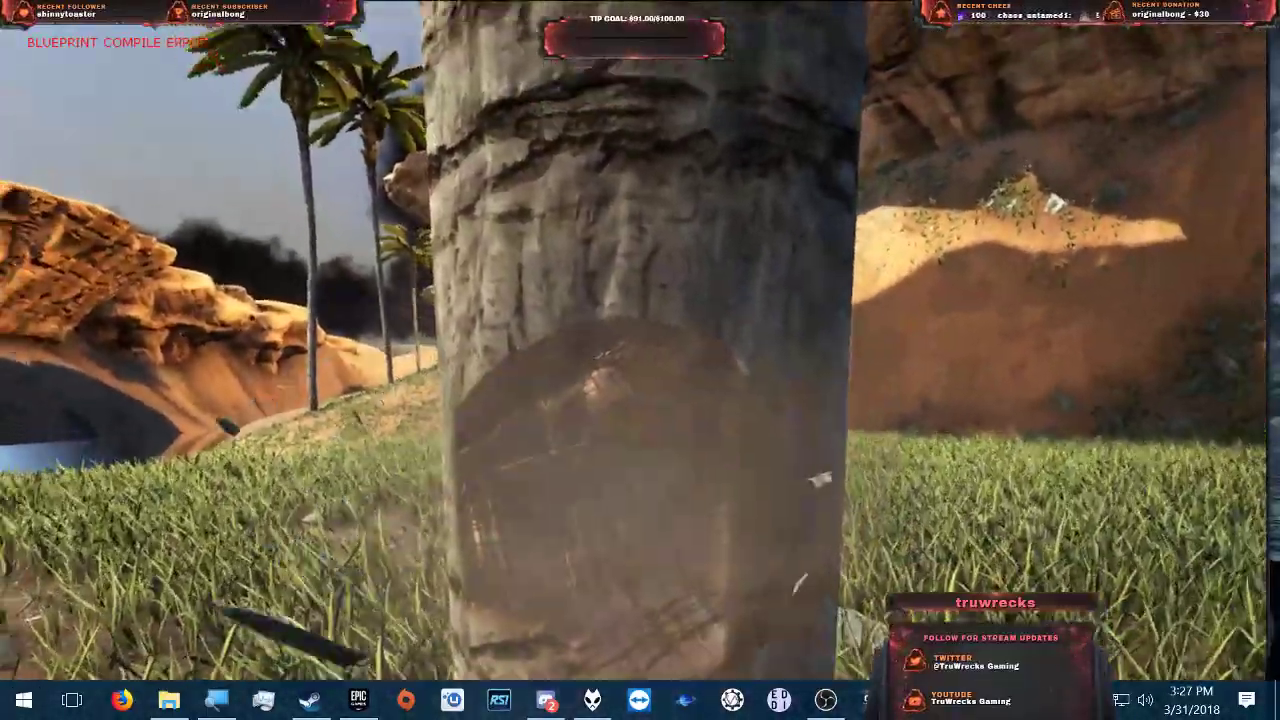
{"action": "key", "text": "s"}
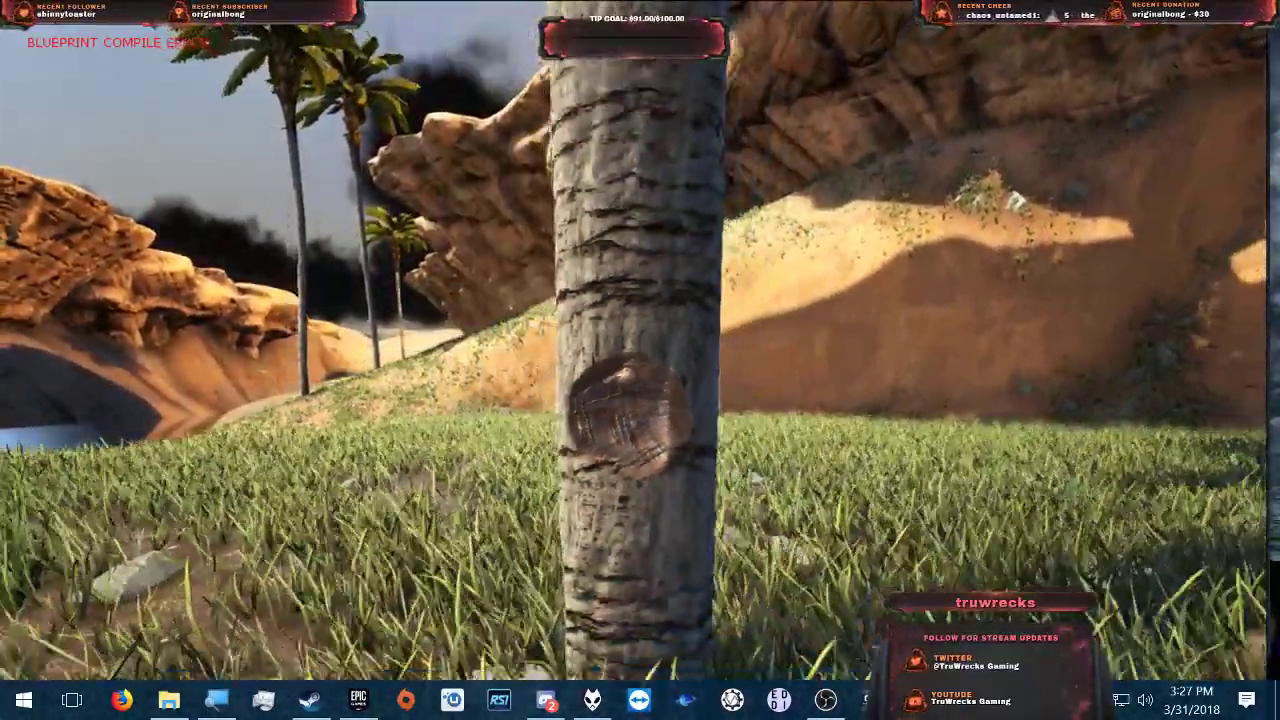
{"action": "key", "text": "i"}
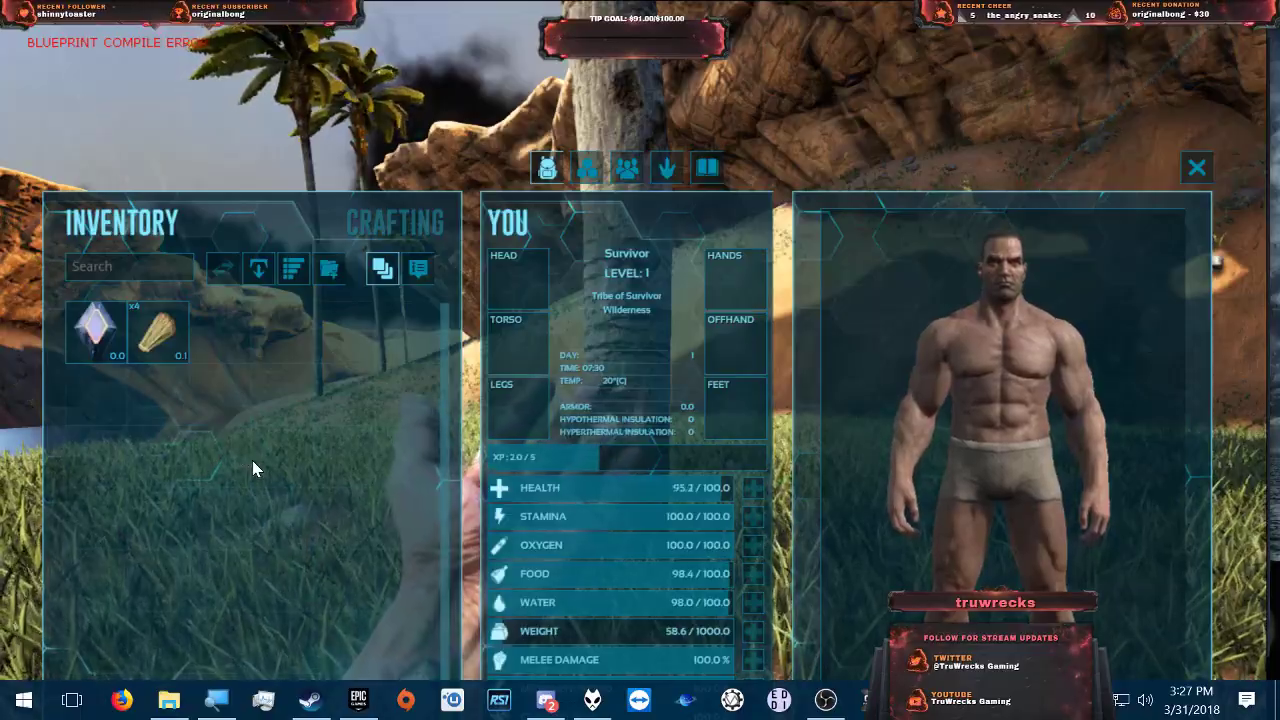
{"action": "key", "text": "i"}
- Keep punching the same palm until it is felled, and check the inventory for the harvested thatch and wood
{"action": "key", "text": "w"}
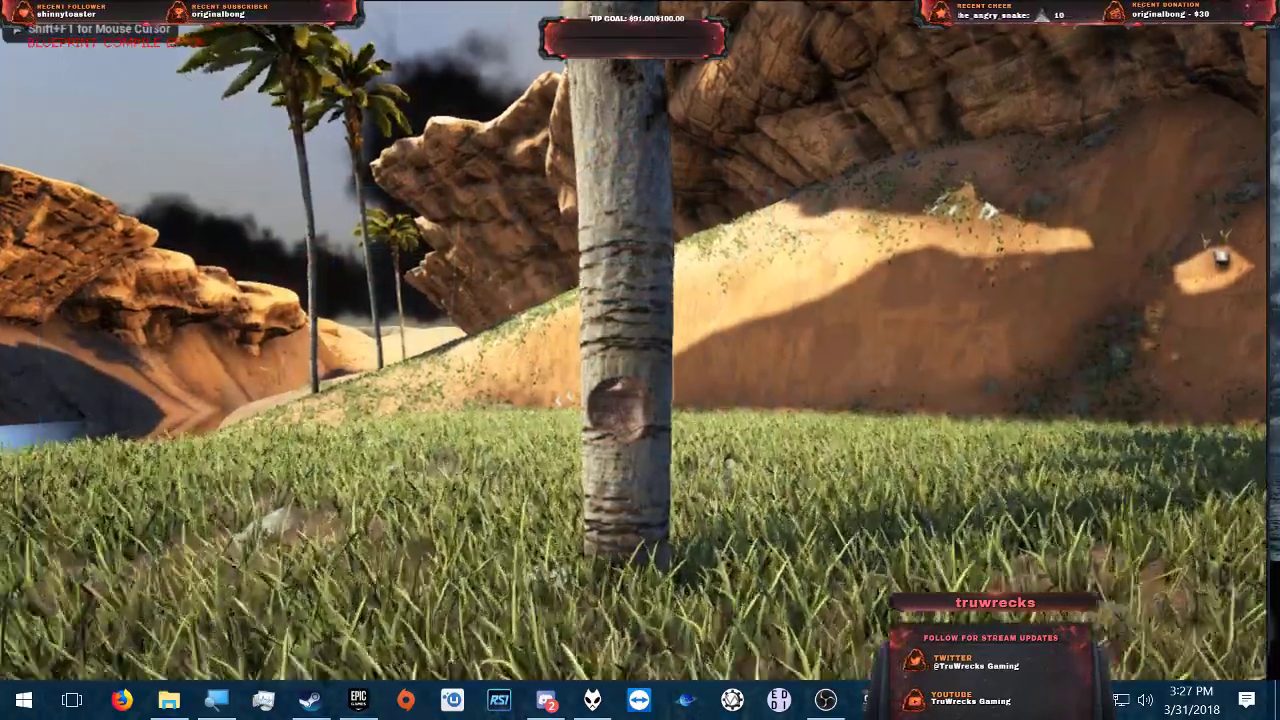
{"action": "left_click", "coordinate": [640, 360]}
{"action": "left_click", "coordinate": [640, 360]}
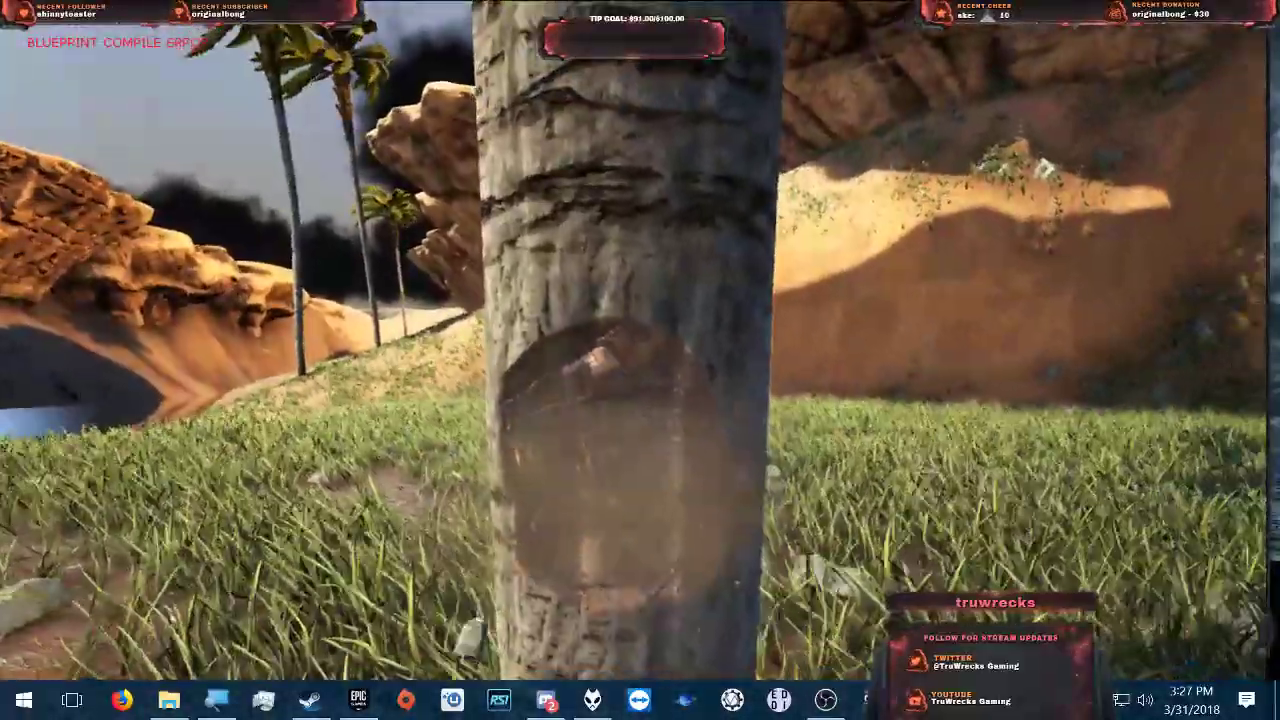
{"action": "left_click", "coordinate": [640, 360]}
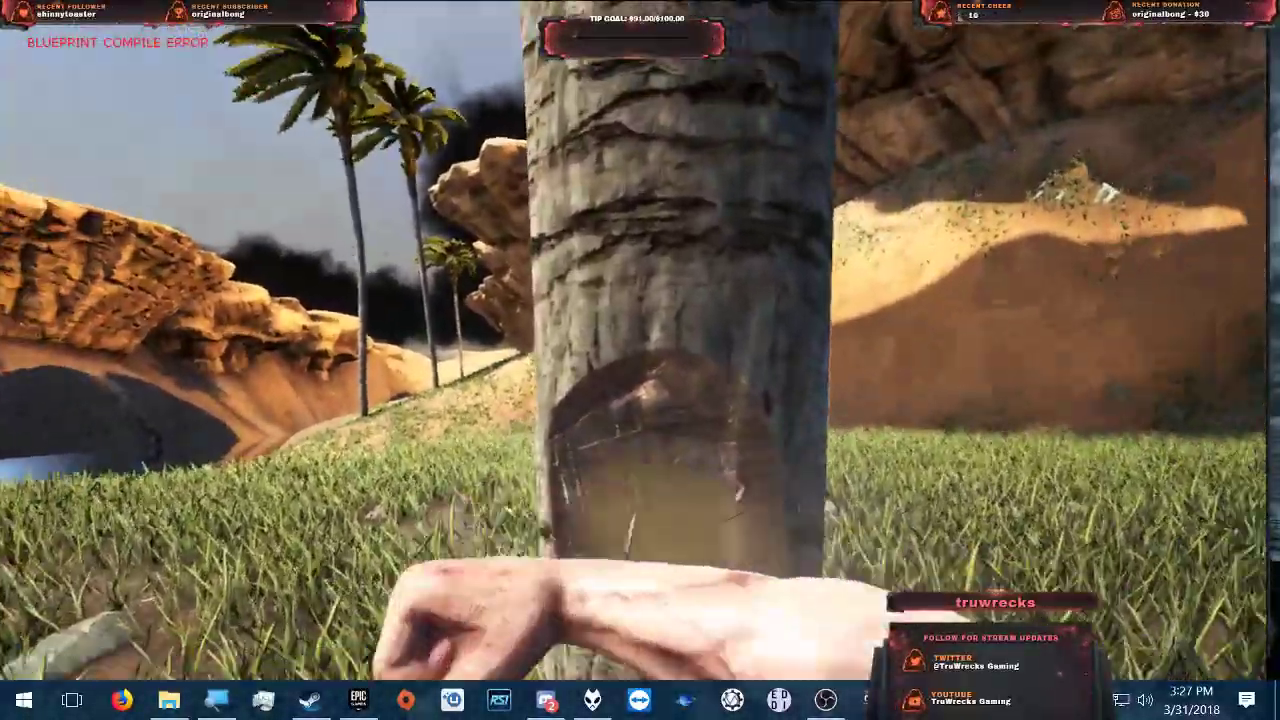
{"action": "left_click", "coordinate": [640, 360]}
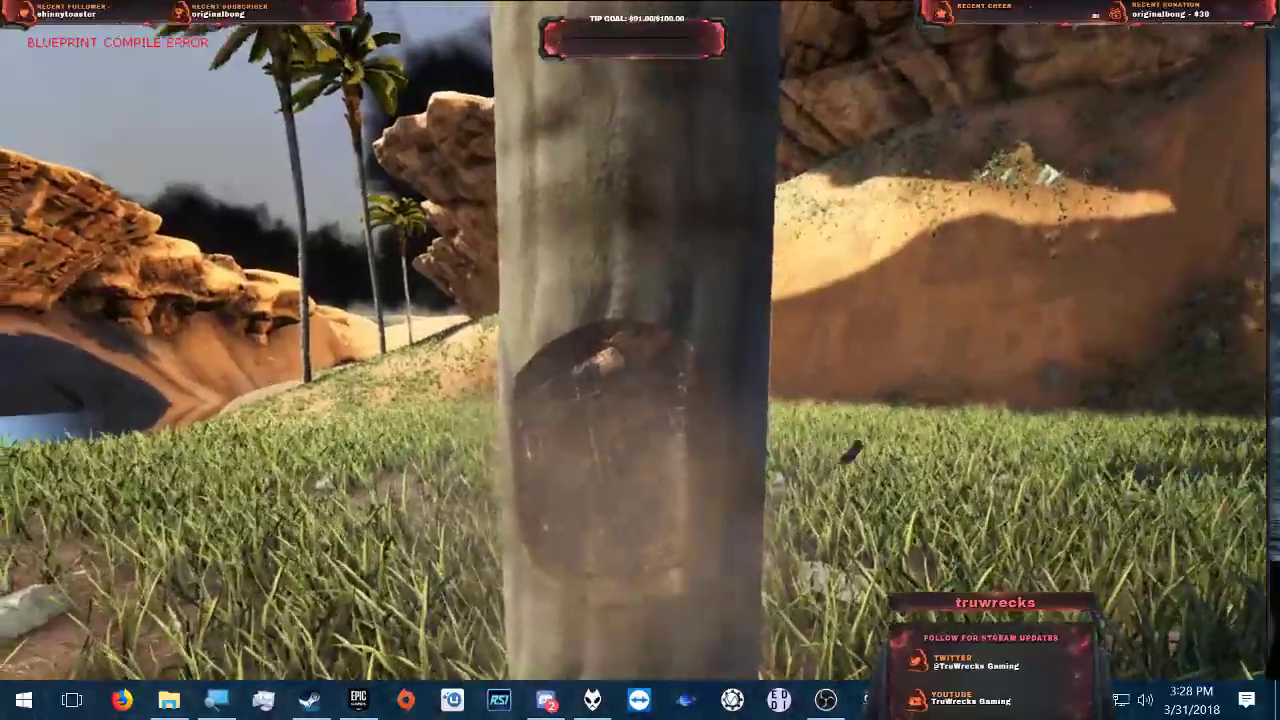
{"action": "left_click", "coordinate": [640, 360]}
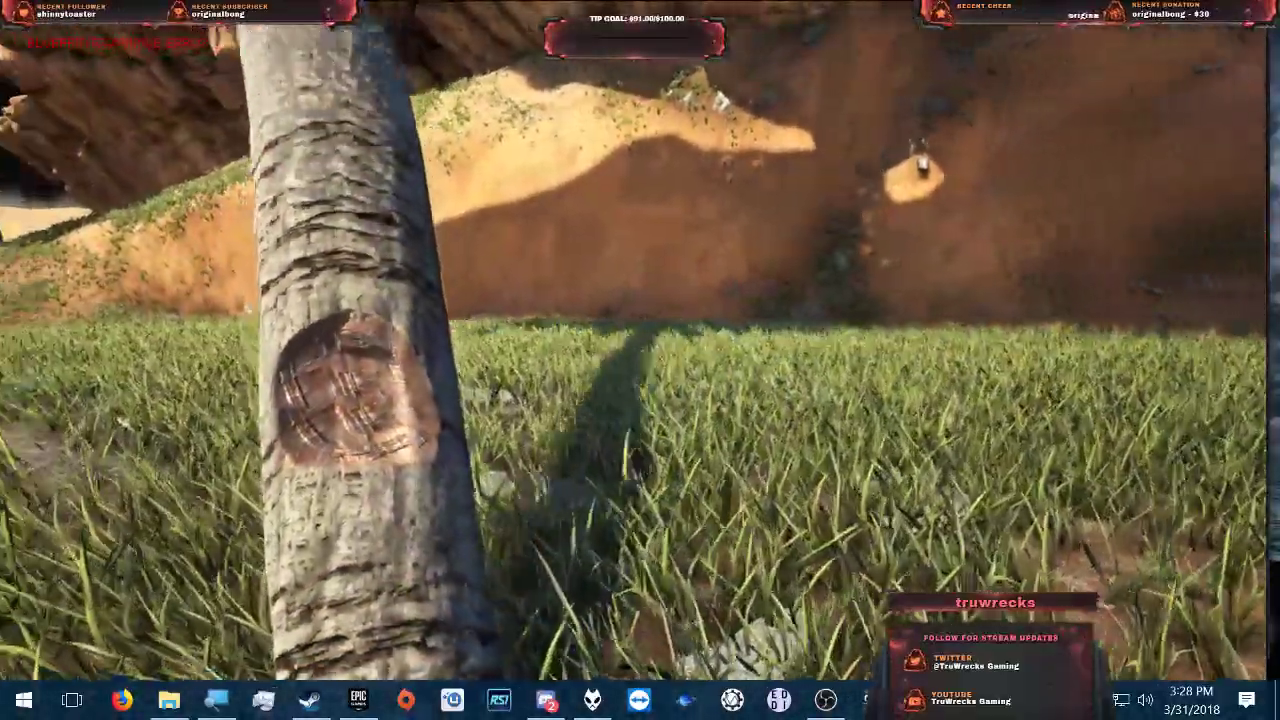
{"action": "left_click", "coordinate": [640, 360]}
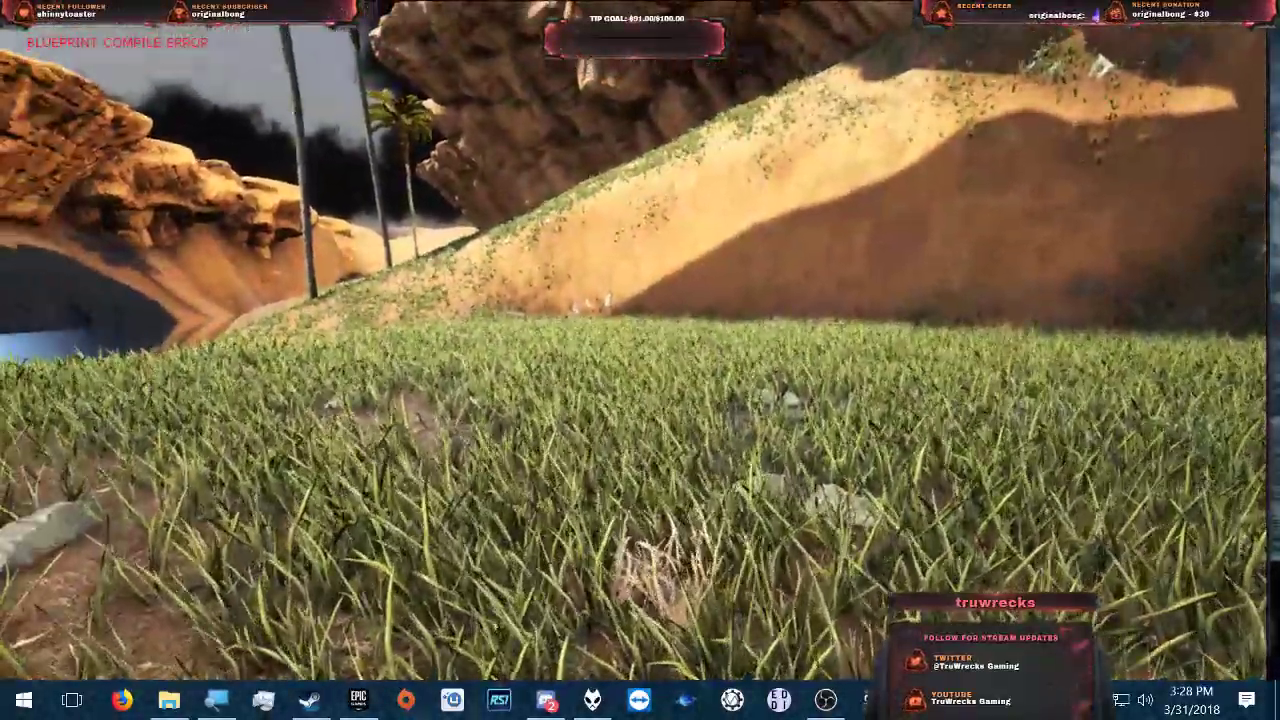
{"action": "key", "text": "i"}
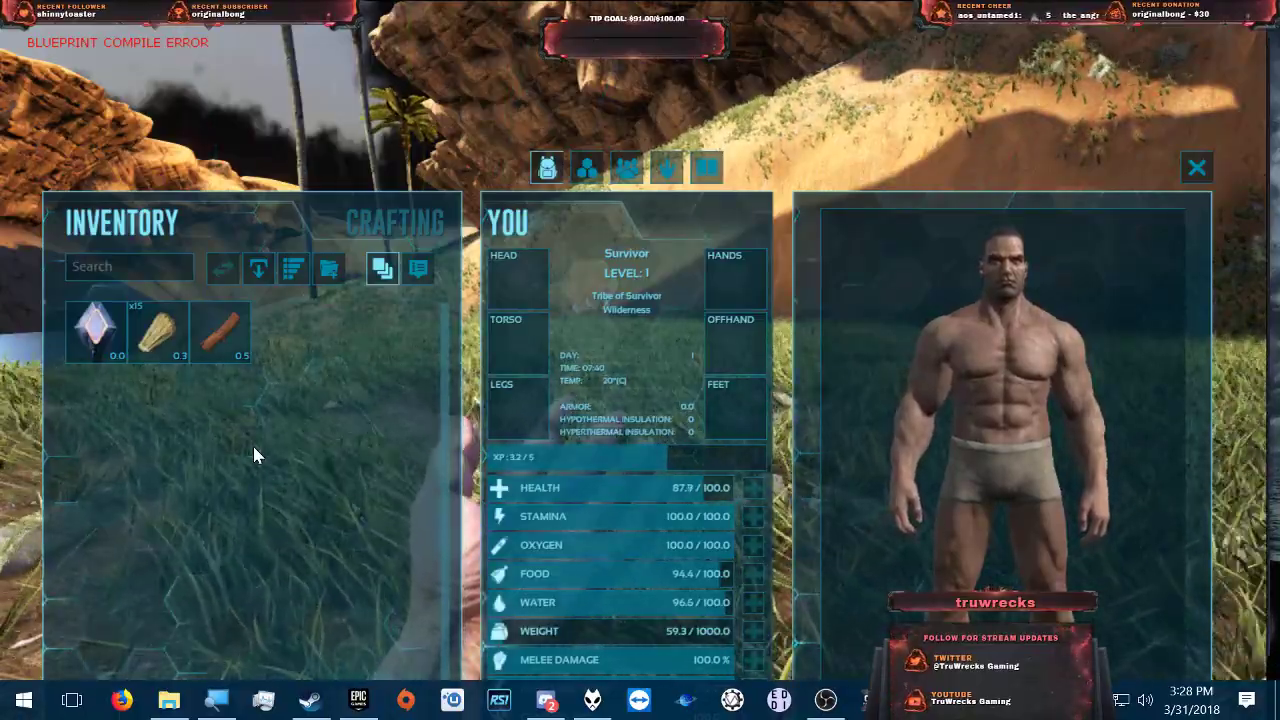
{"action": "key", "text": "i"}
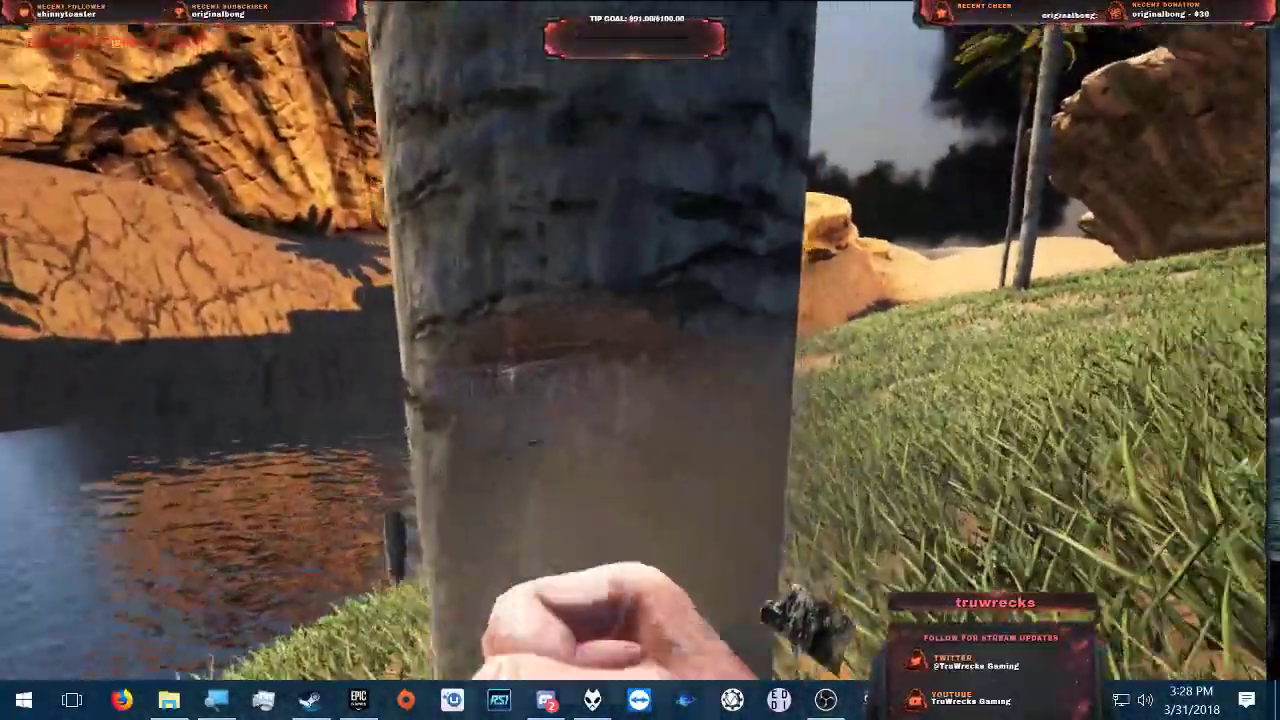
- Lower the ARK Dev Kit volume in the Windows Volume Mixer and resume punching the palm at the water's edge
{"action": "key", "text": "alt+Tab"}
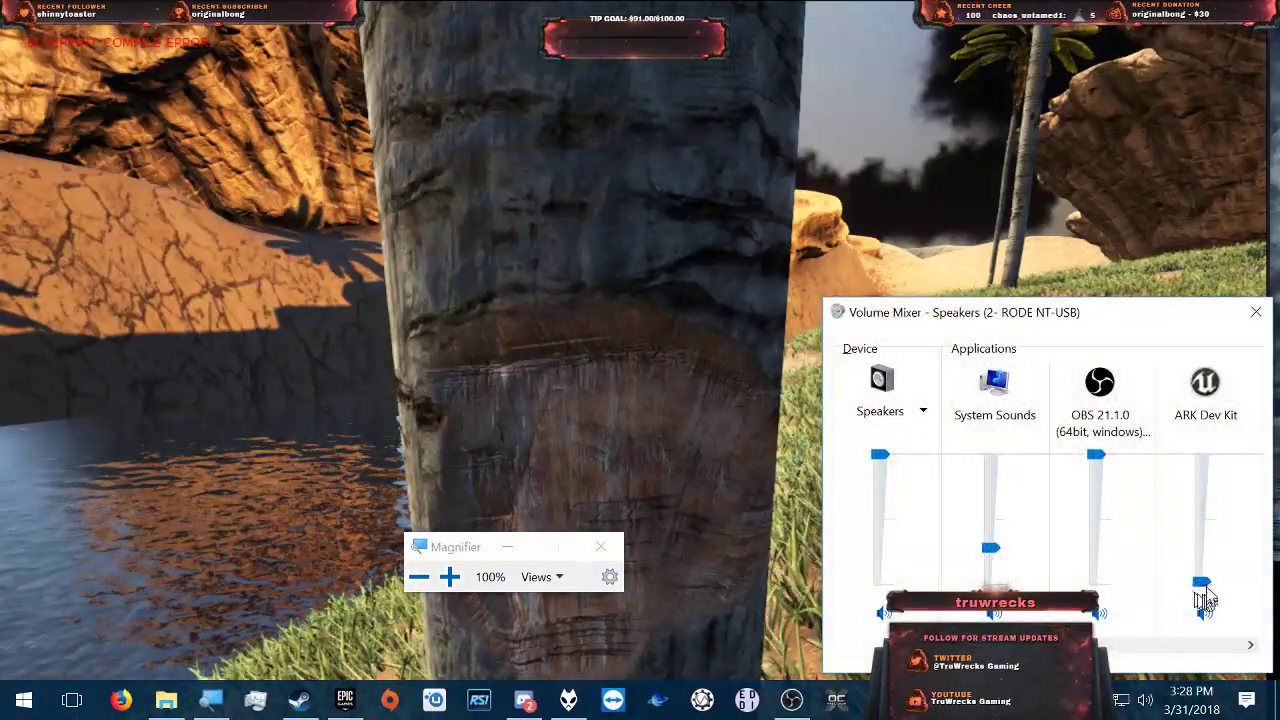
{"action": "key", "text": "alt+Tab"}
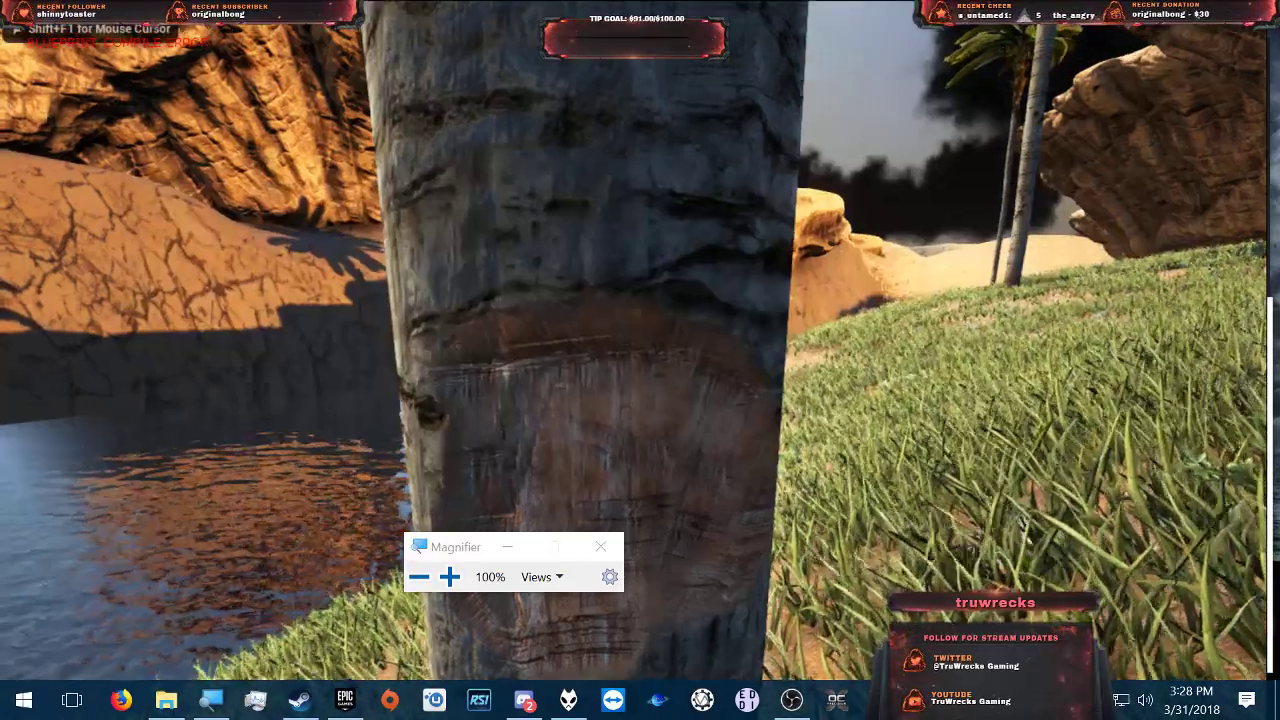
{"action": "left_click", "coordinate": [634, 340]}
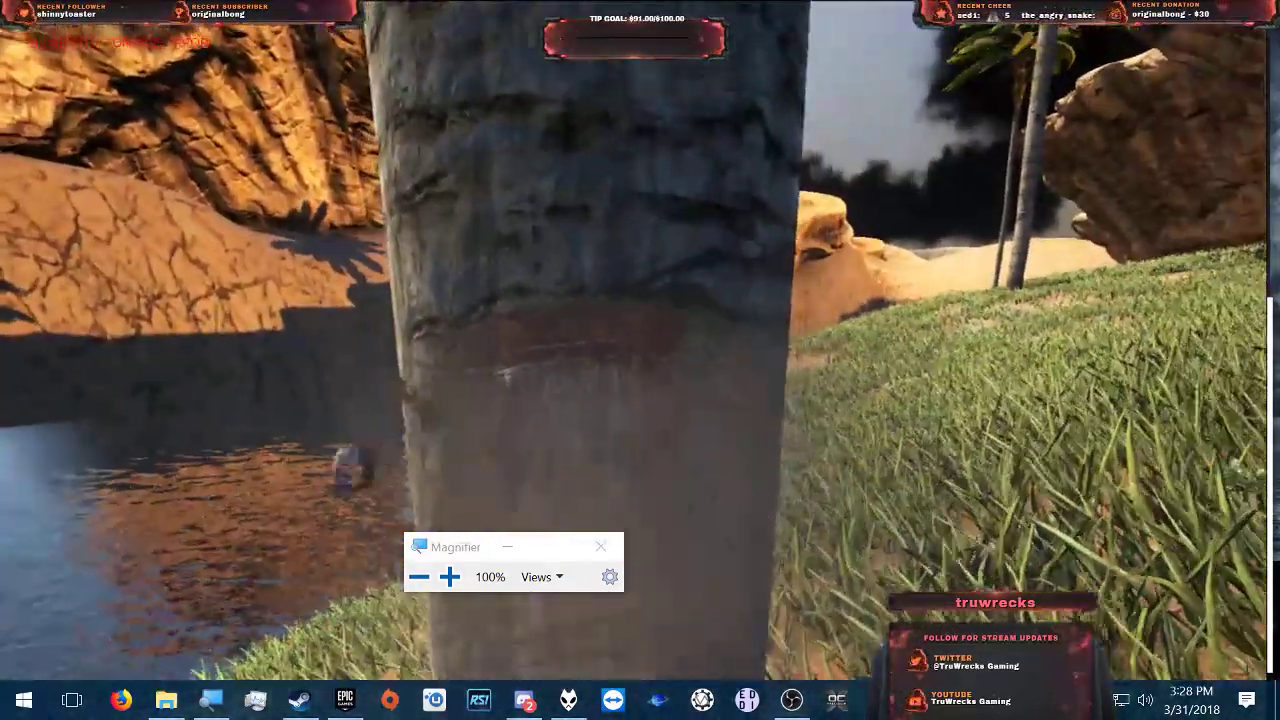
{"action": "left_click", "coordinate": [640, 360]}
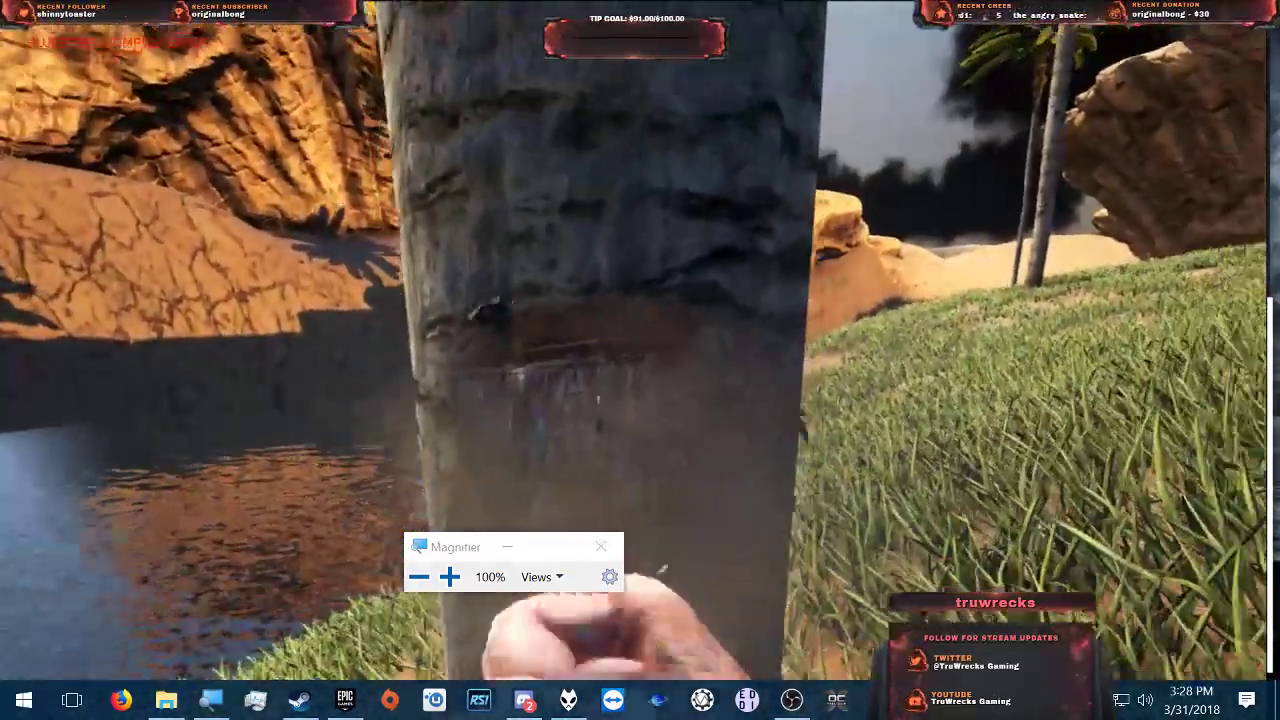
- Punch the palm at the water's edge until it is felled, and check the inventory for the resources harvested from it
{"action": "left_click", "coordinate": [640, 360]}
{"action": "left_click", "coordinate": [640, 360]}
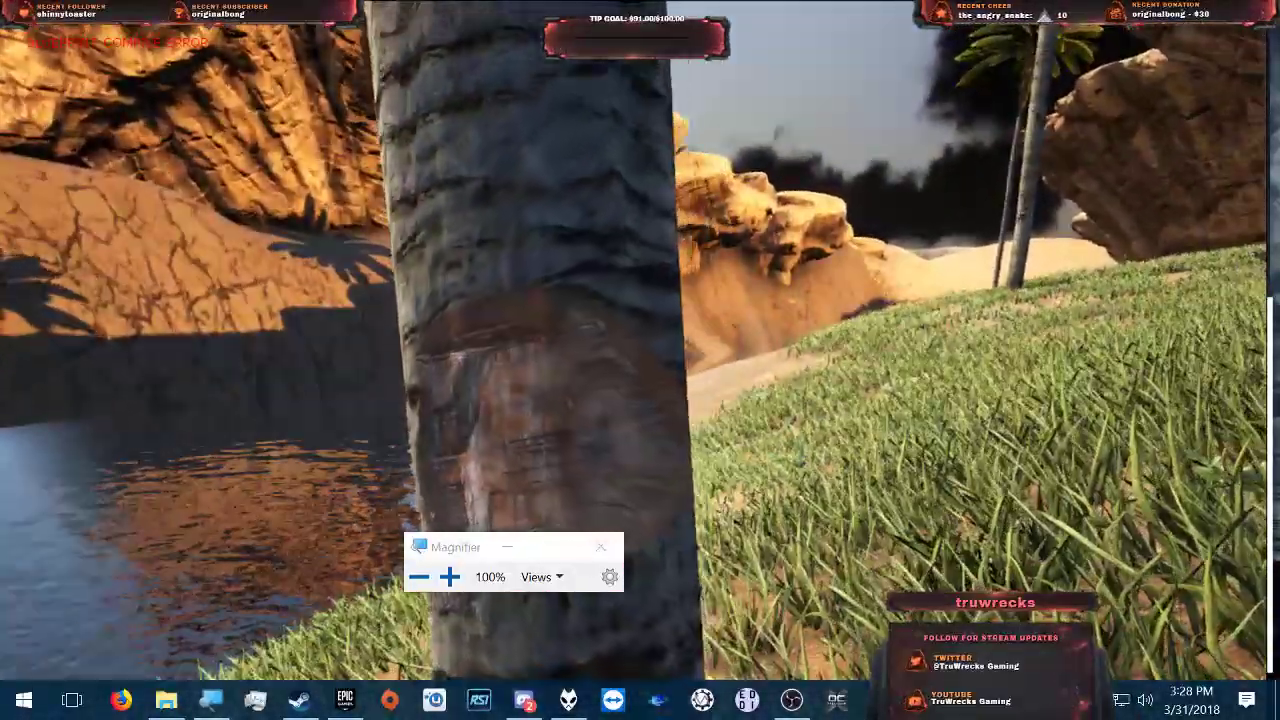
{"action": "left_click", "coordinate": [640, 360]}
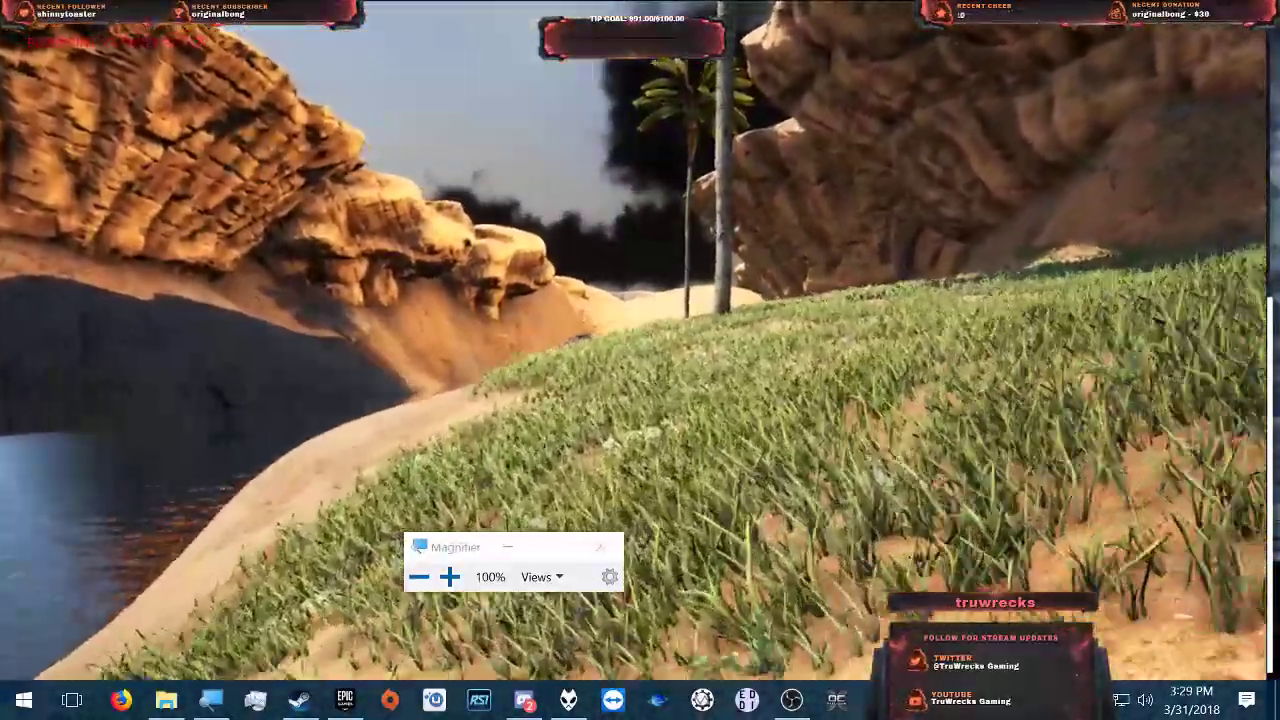
{"action": "key", "text": "i"}
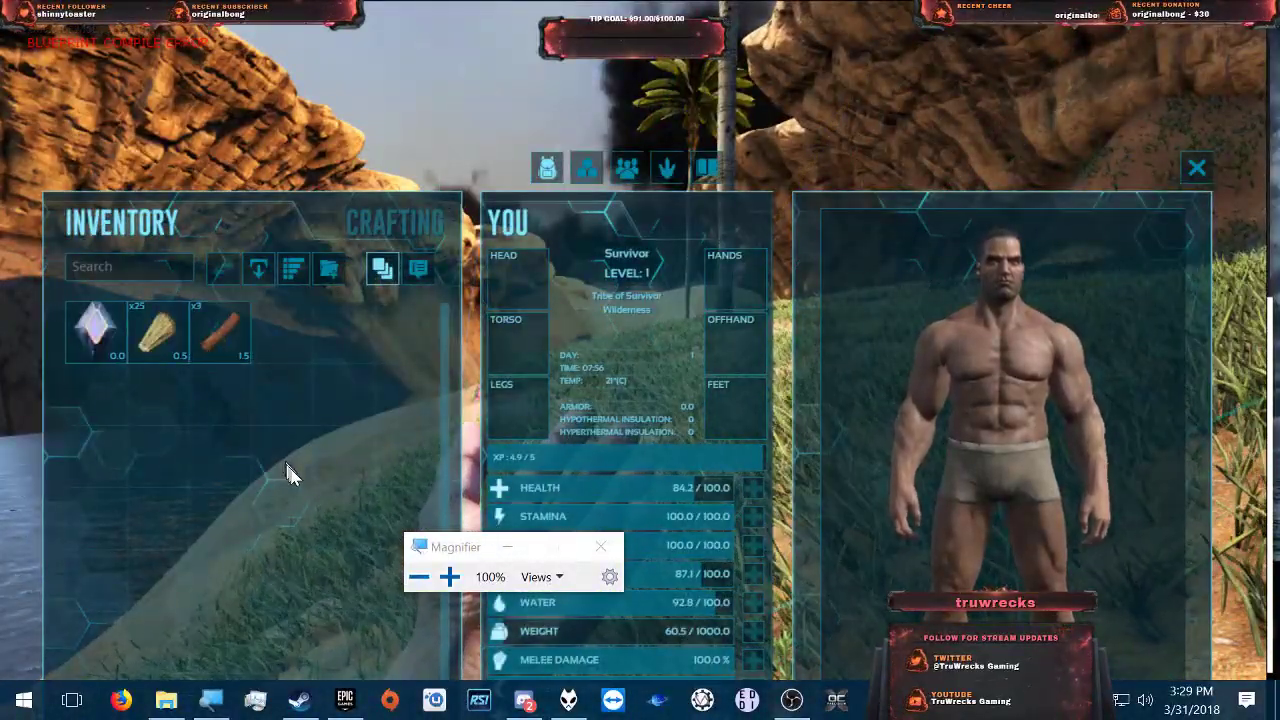
{"action": "key", "text": "i"}
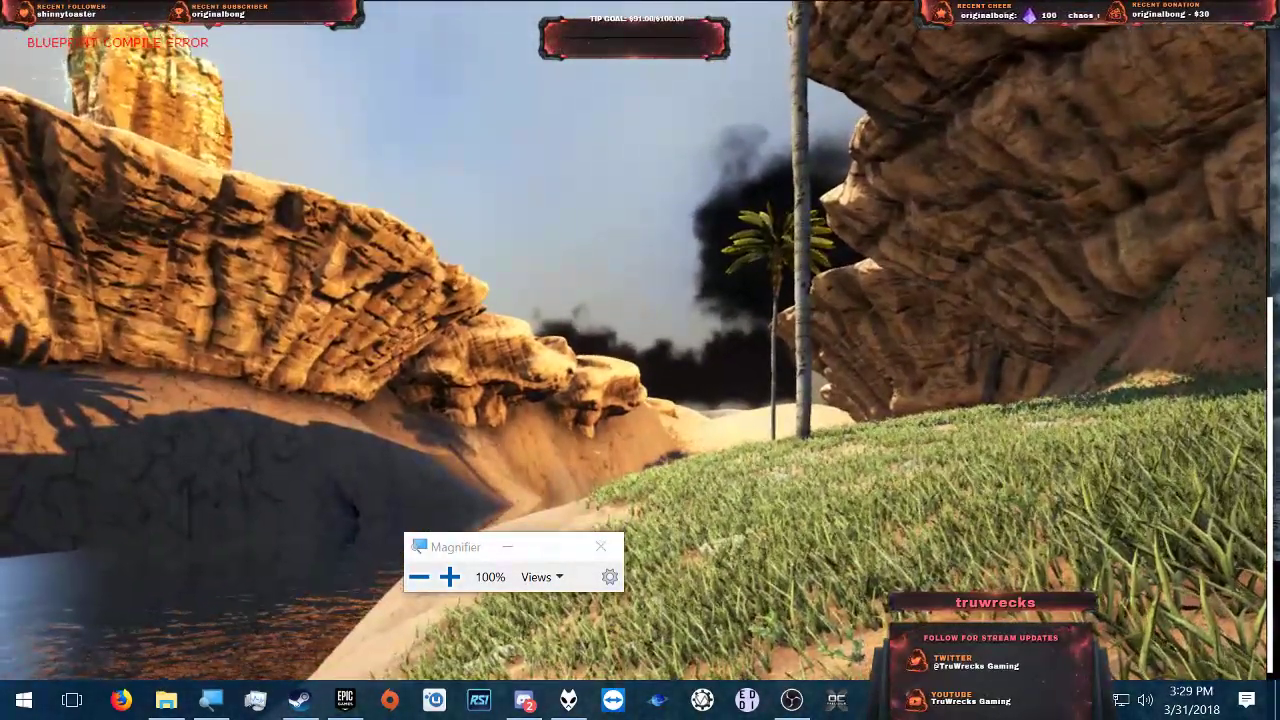
{"action": "key", "text": "alt+Tab"}
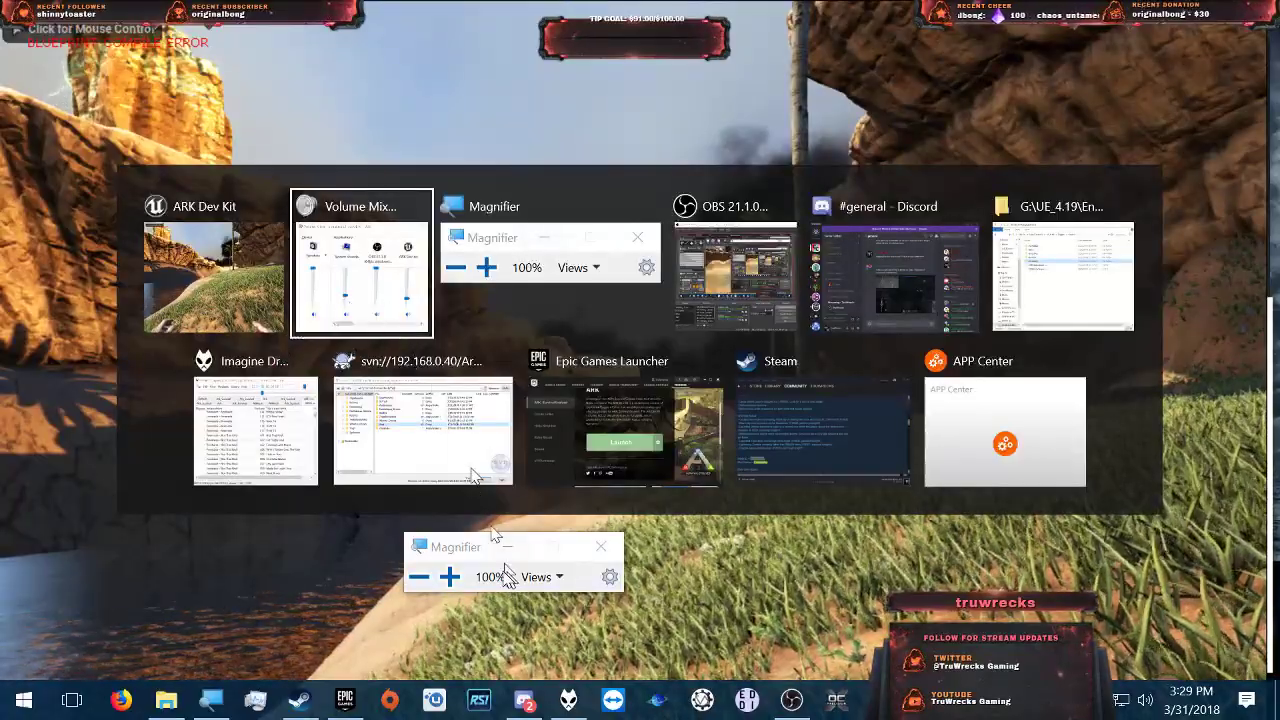
{"action": "key", "text": "Escape"}
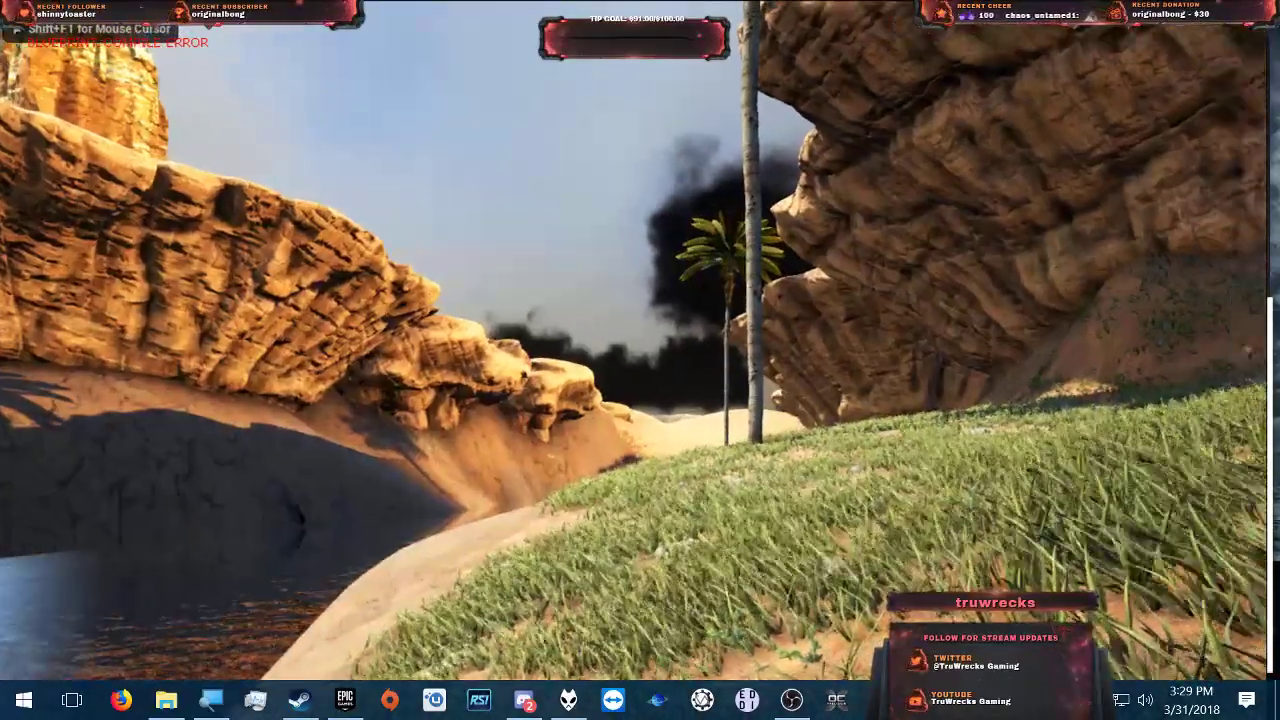